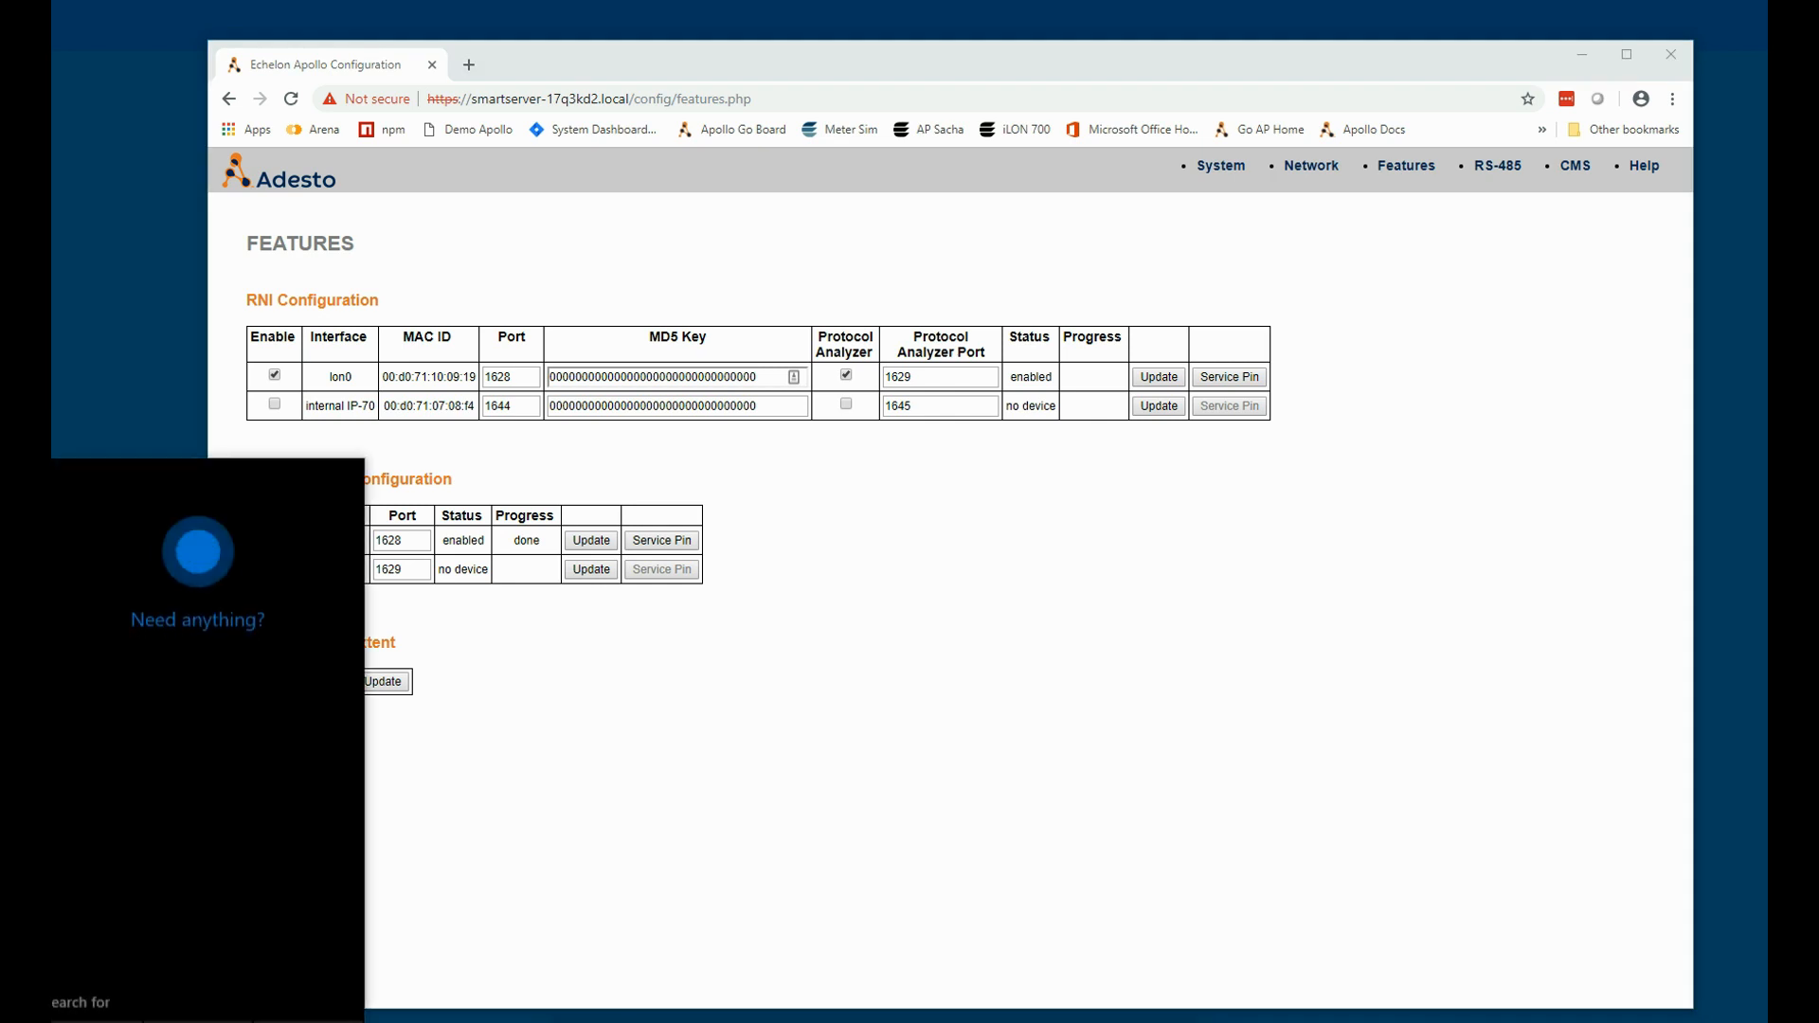
# Step: Open the Echelon IP-852 Configuration Server and add a device named SIOT-1 to the IP852 channel
pyautogui.write('ip')
pyautogui.press('Return')
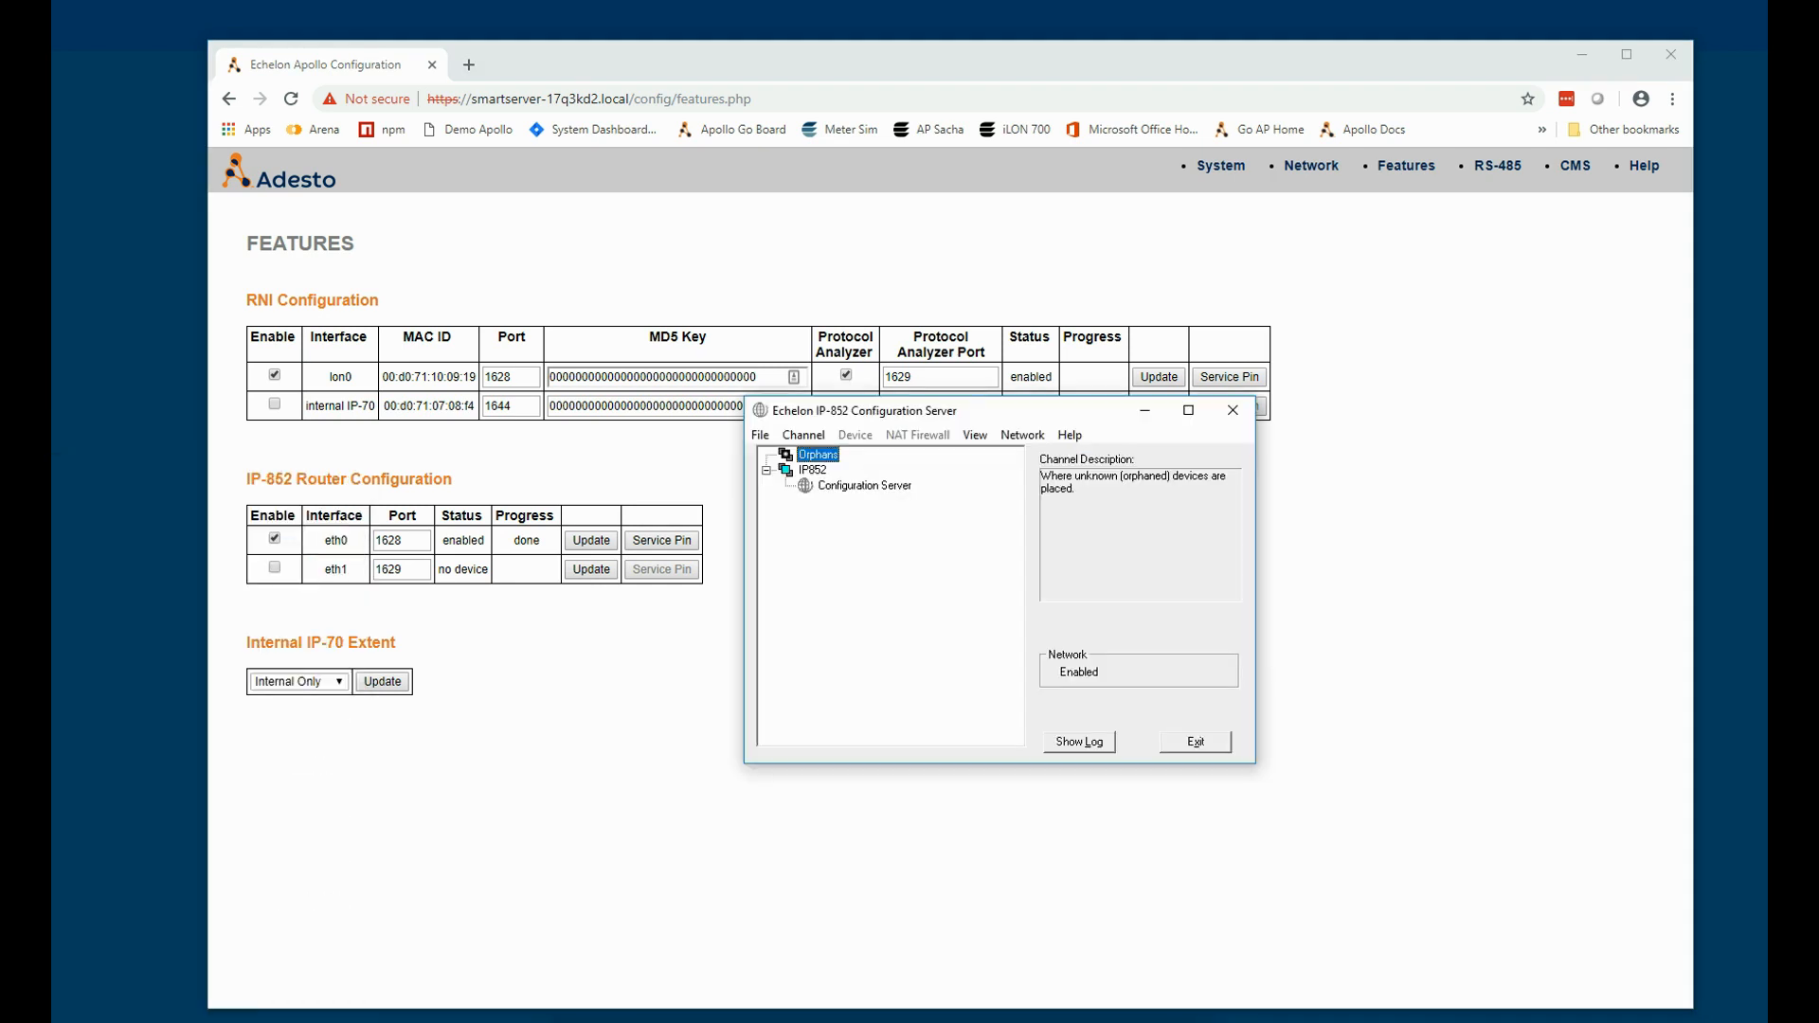
pyautogui.click(822, 470)
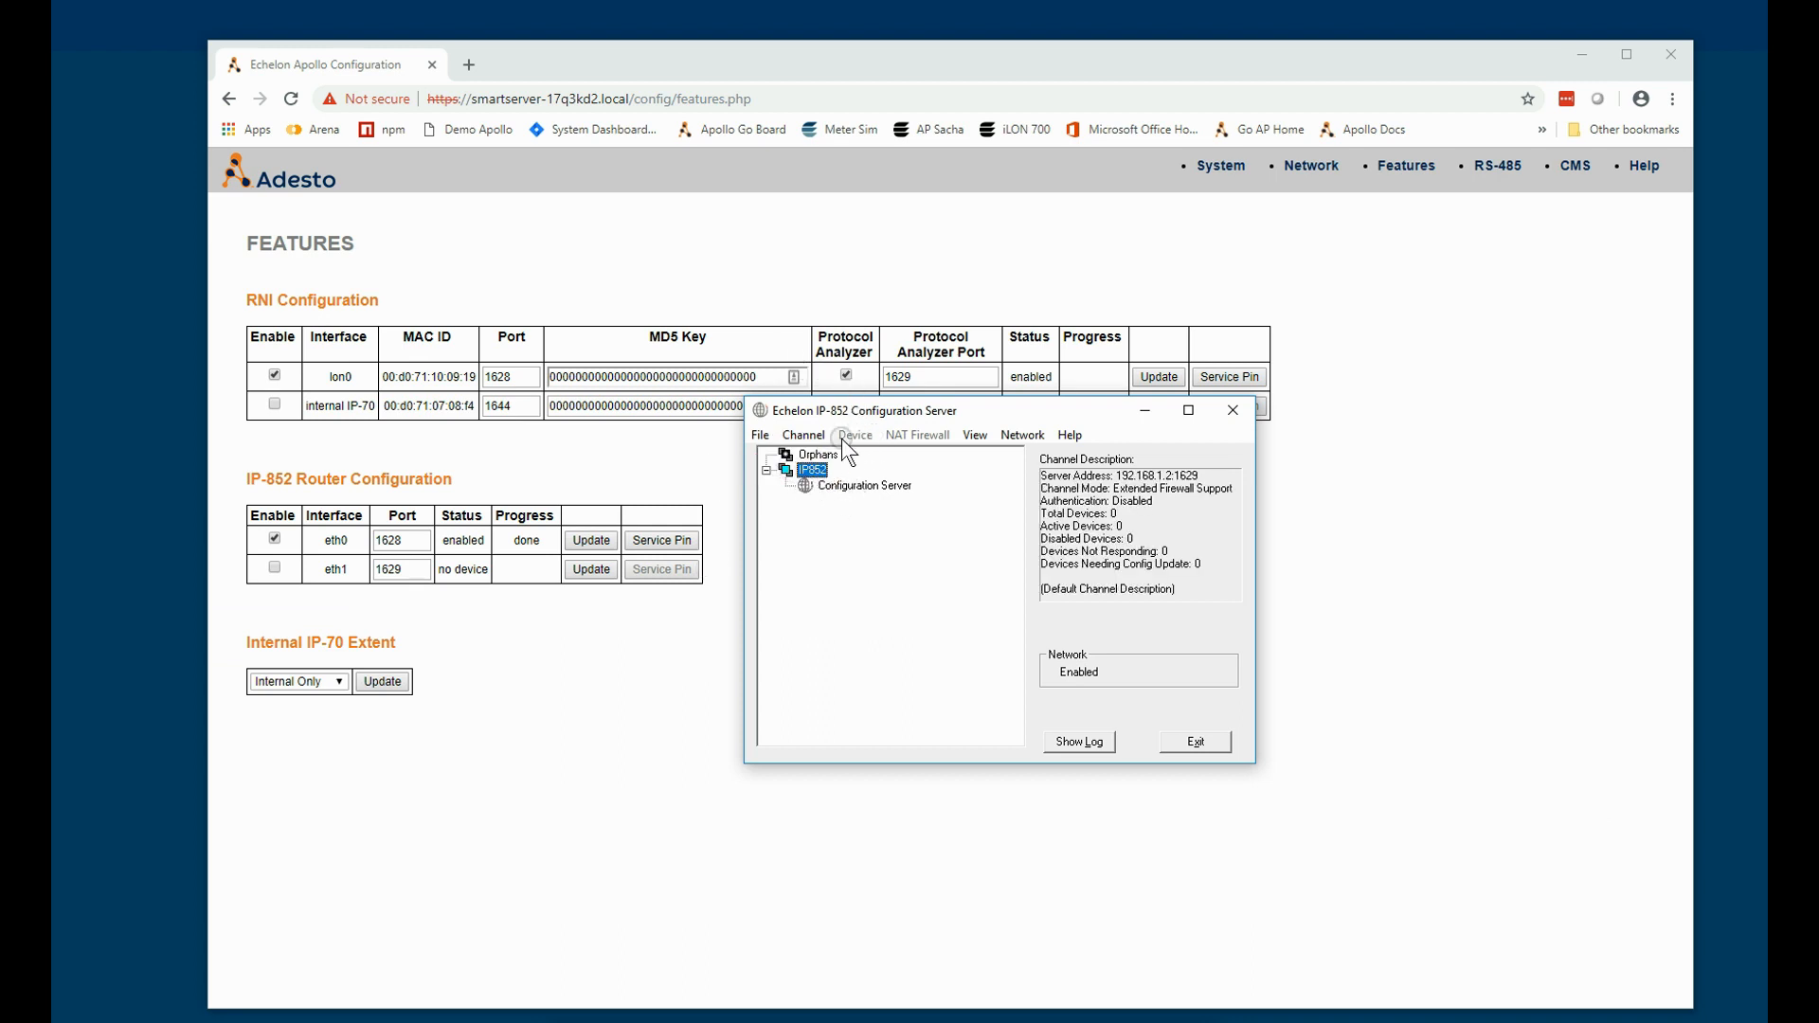
pyautogui.click(810, 438)
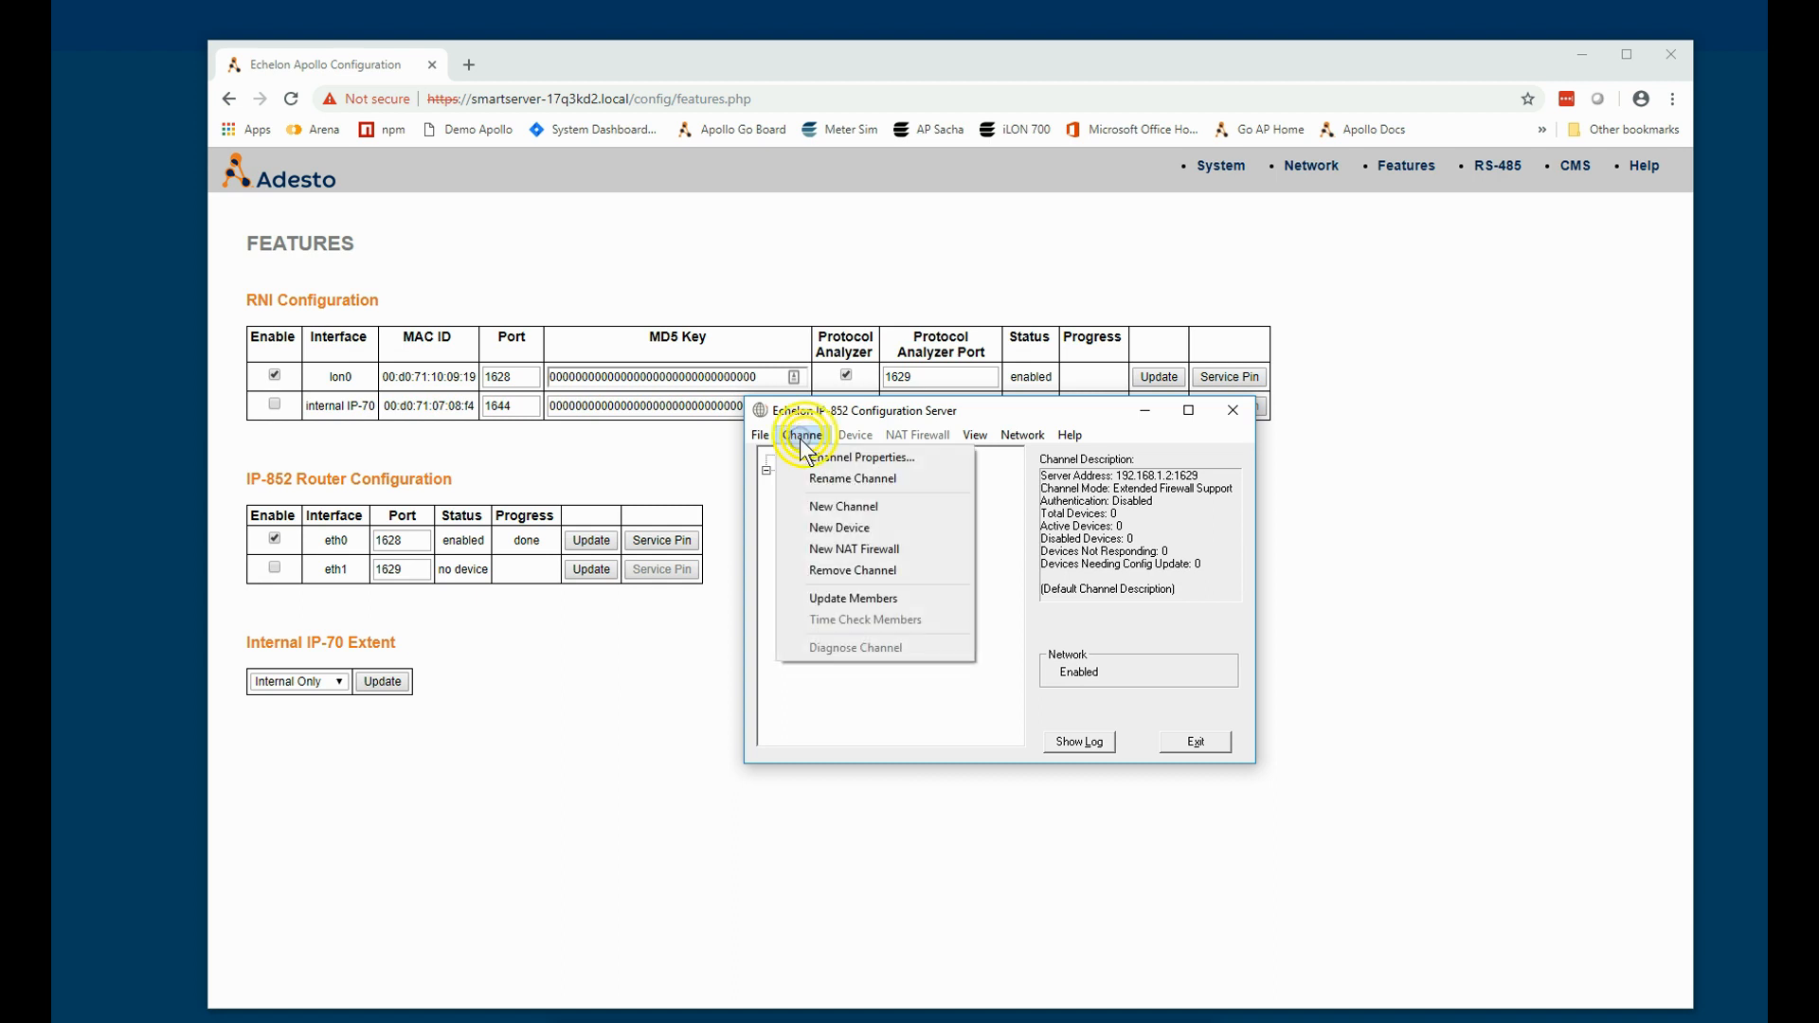
pyautogui.click(844, 523)
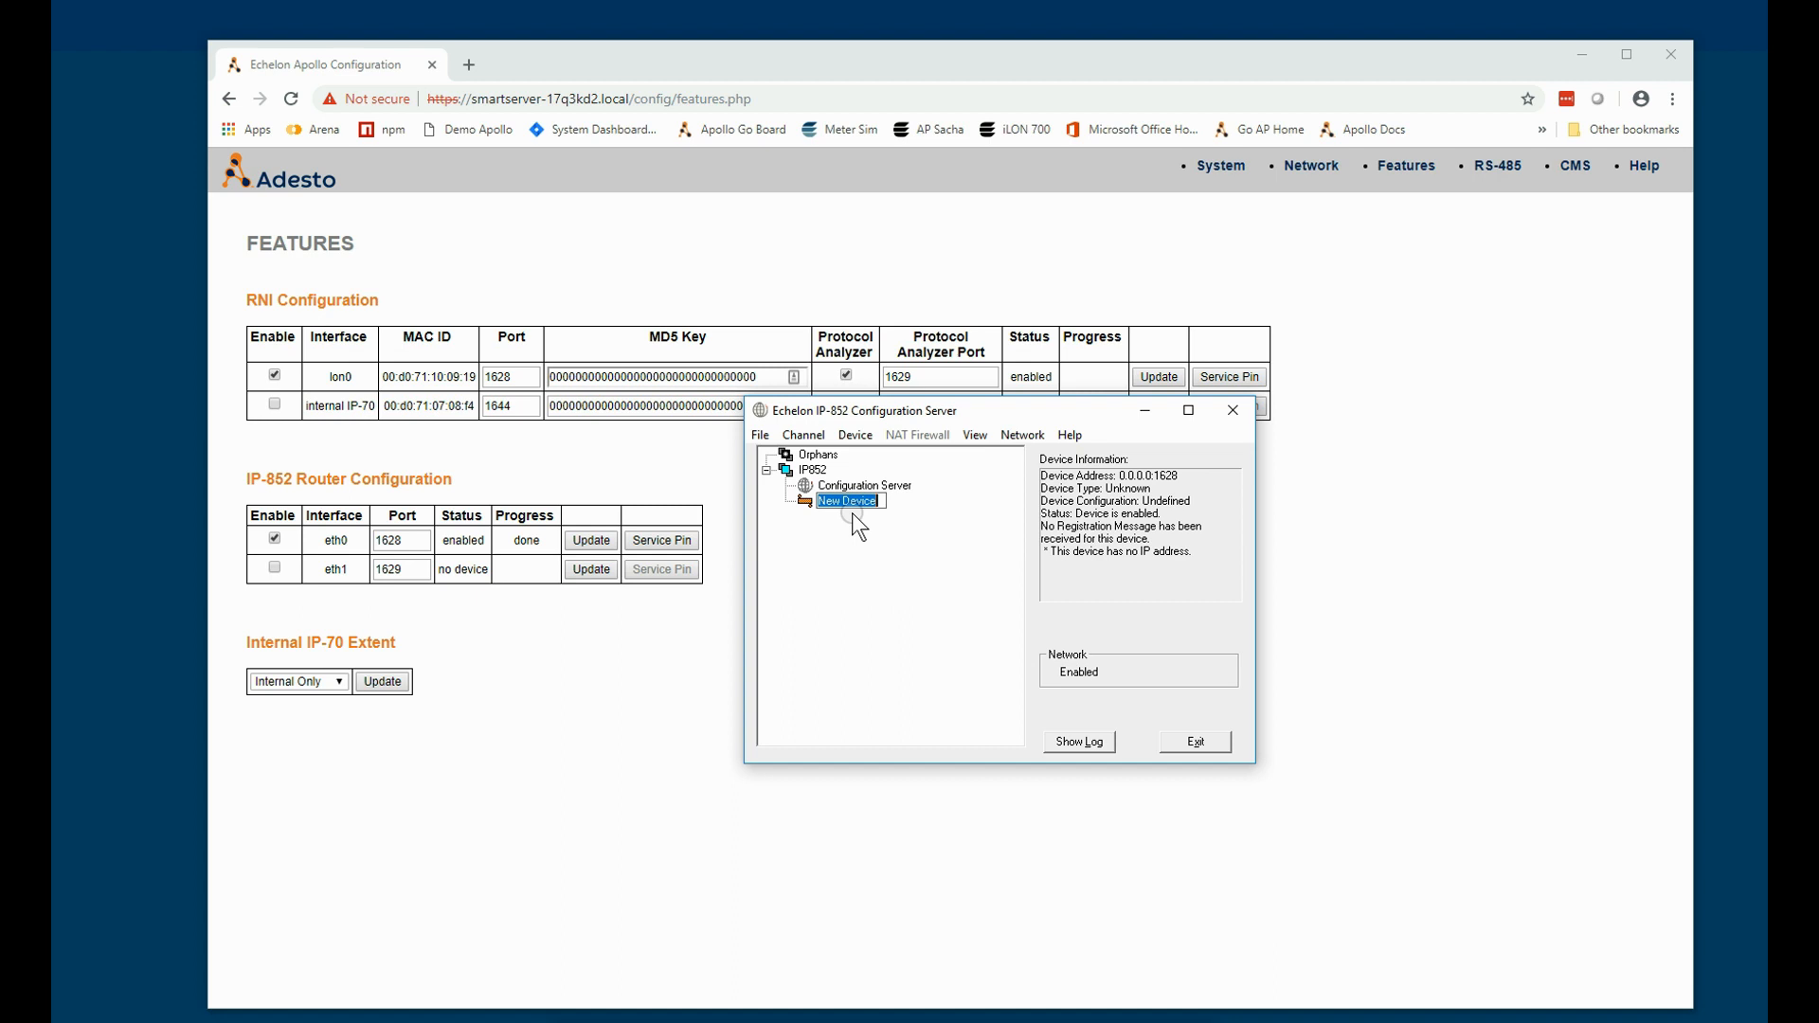
pyautogui.write('SIOT-1')
# Step: Set the SIOT-1 device's host name to smartserver-17q3kd2.local in its properties
pyautogui.rightClick(843, 502)
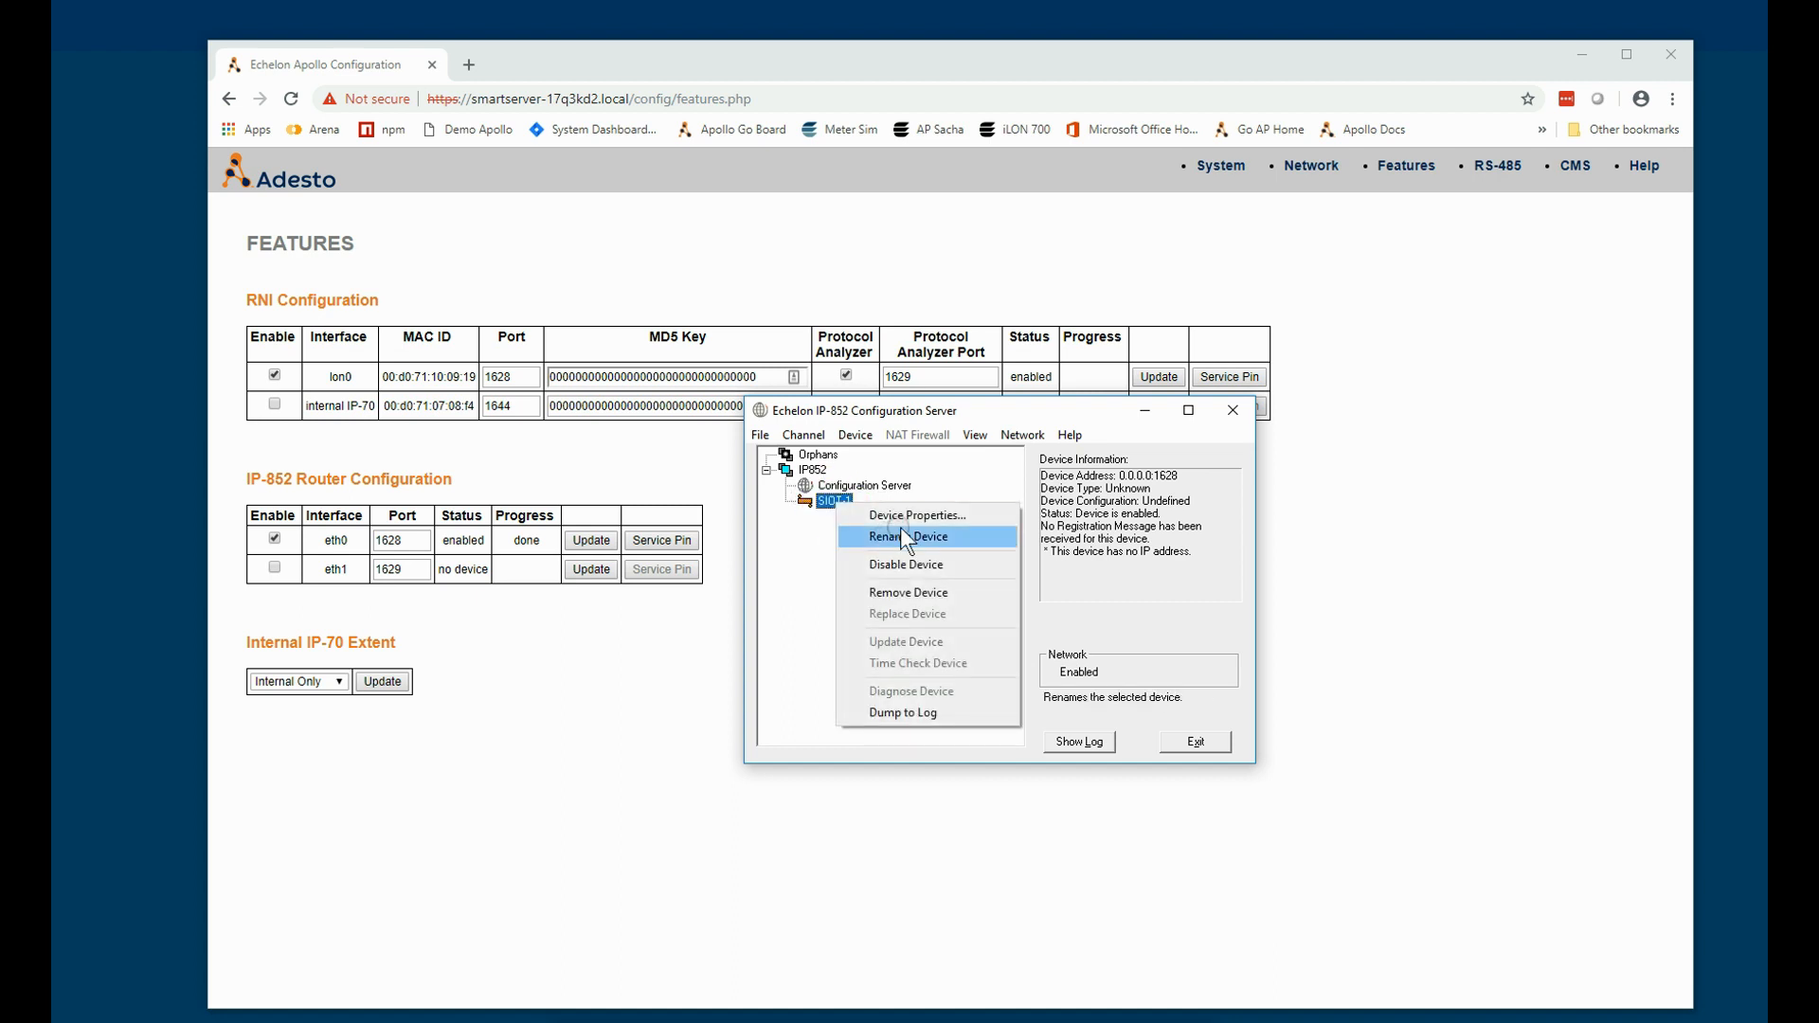
pyautogui.click(912, 515)
pyautogui.write('smartserver-17q3kd2.local')
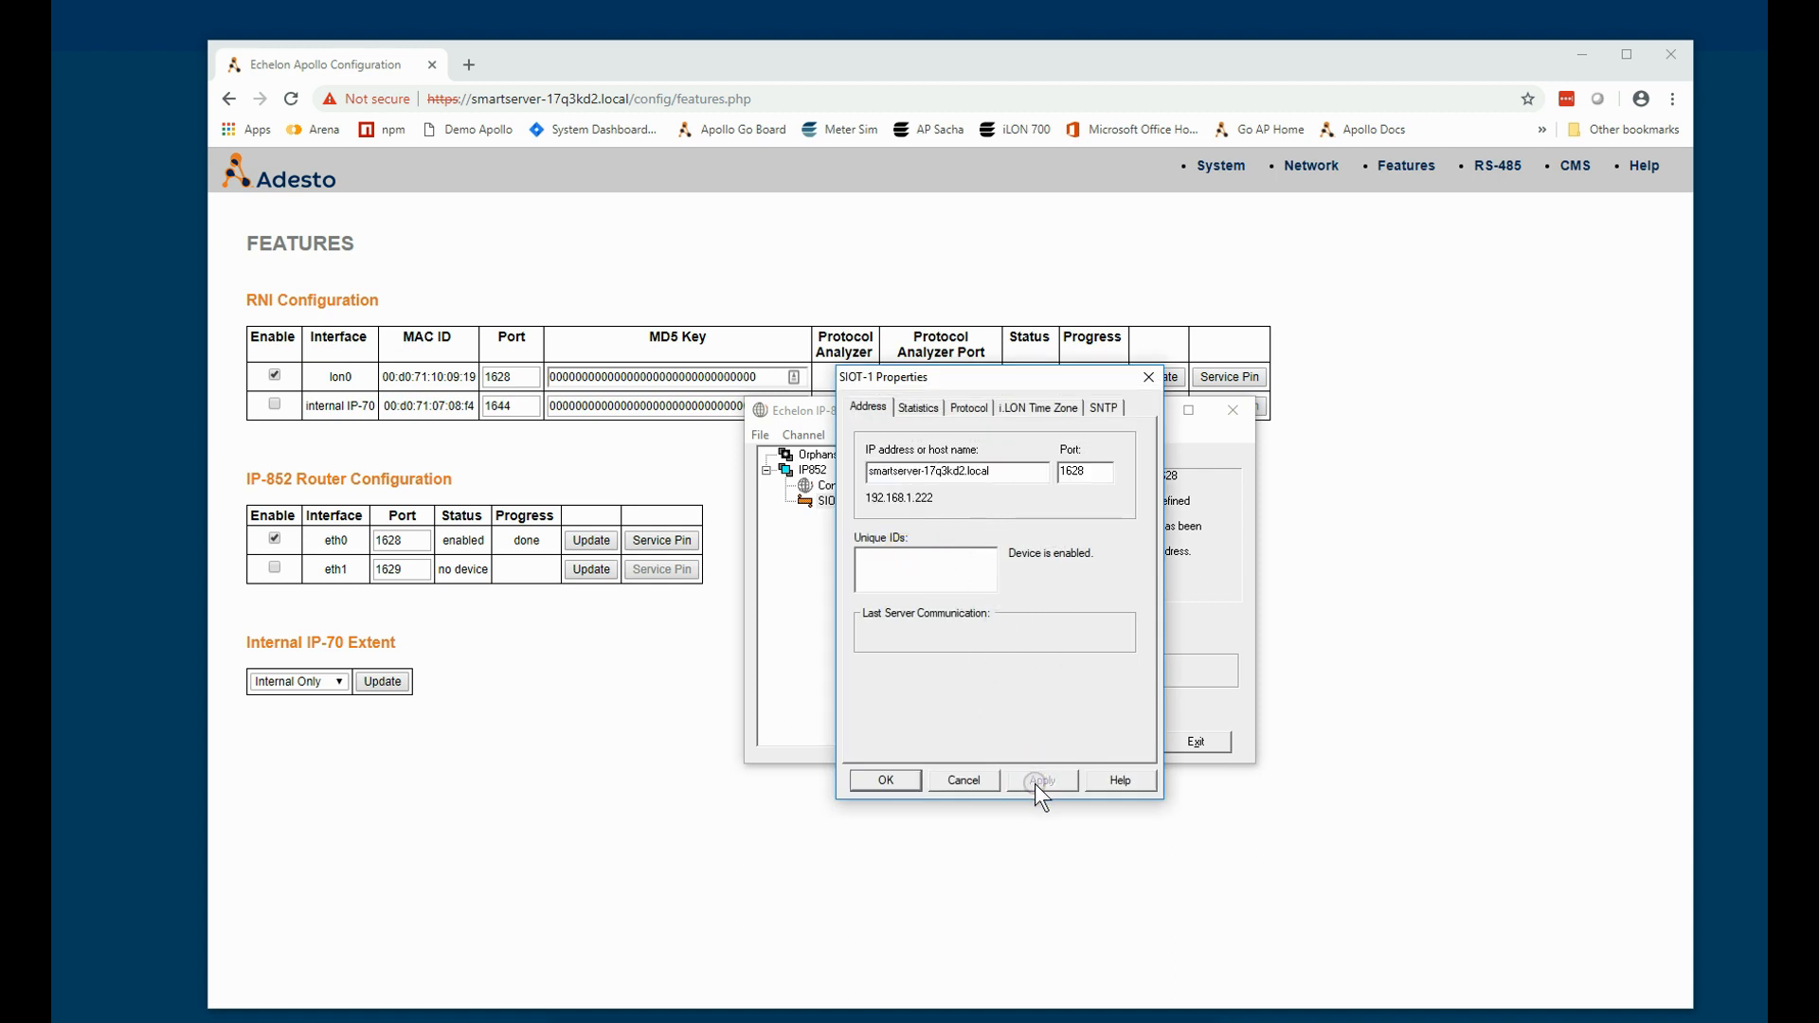
pyautogui.click(894, 779)
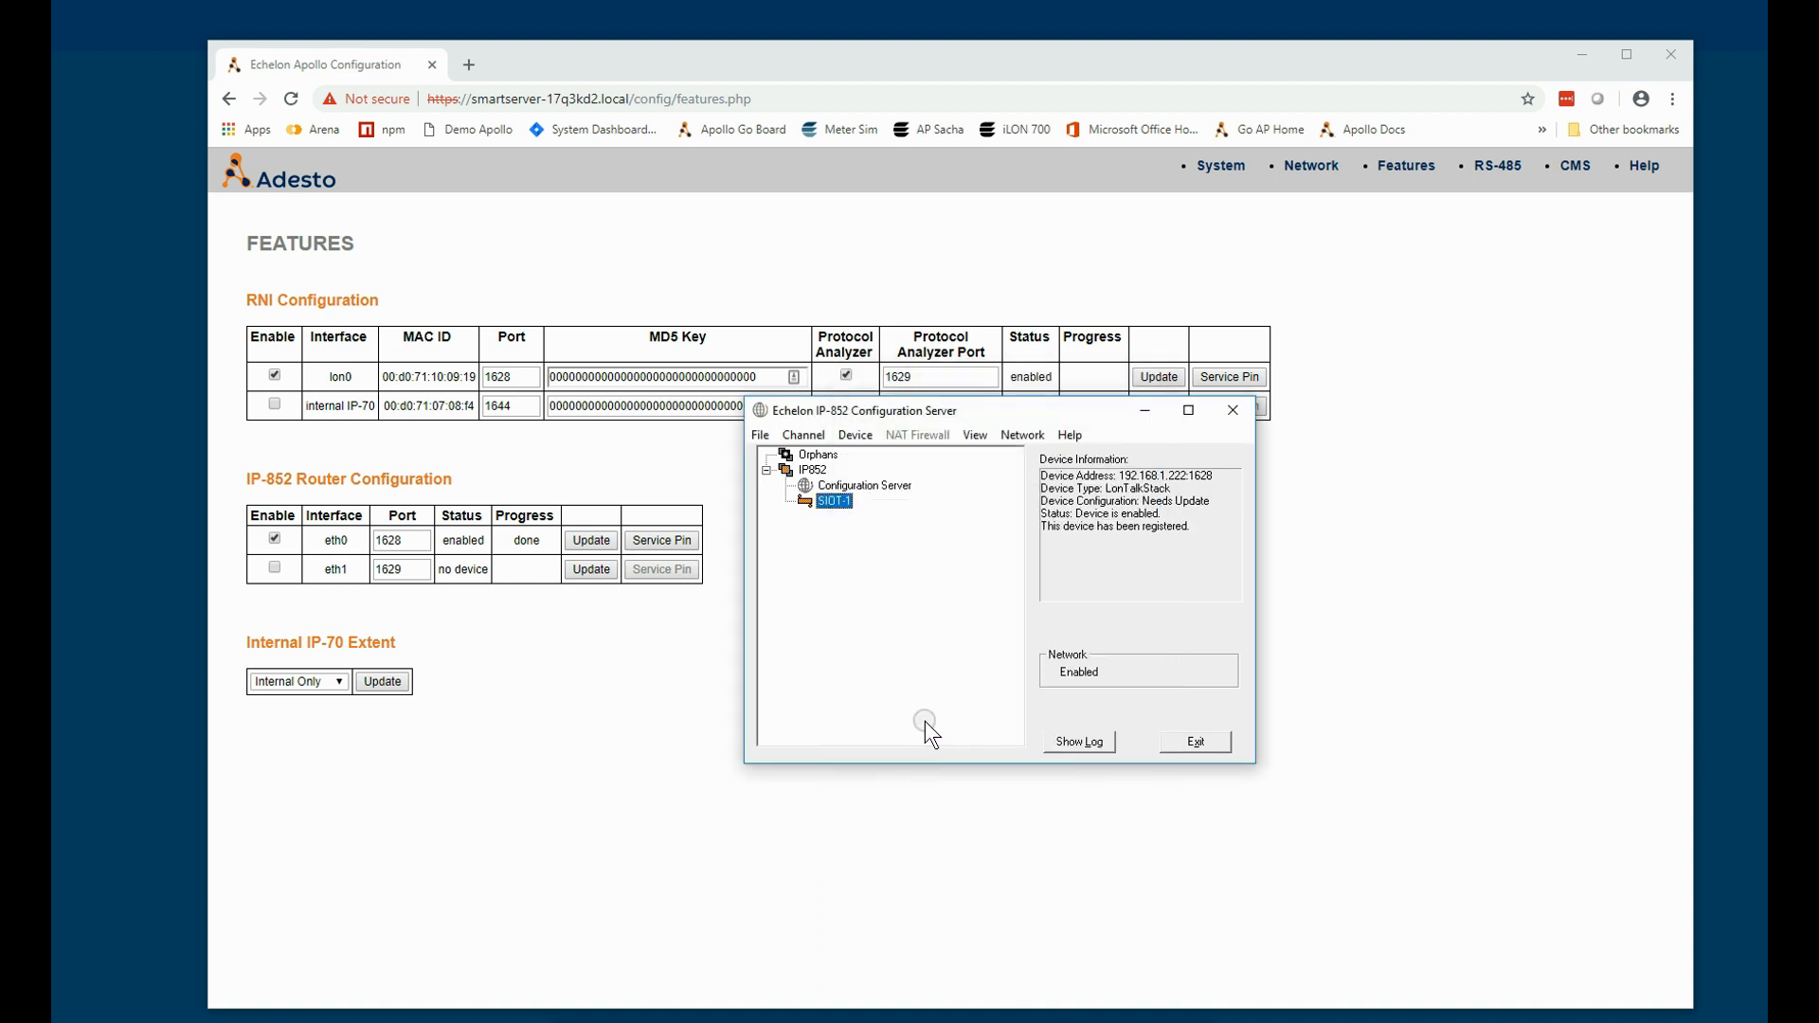
# Step: Add a second device named VNI to the IP852 channel
pyautogui.click(803, 468)
pyautogui.rightClick(803, 468)
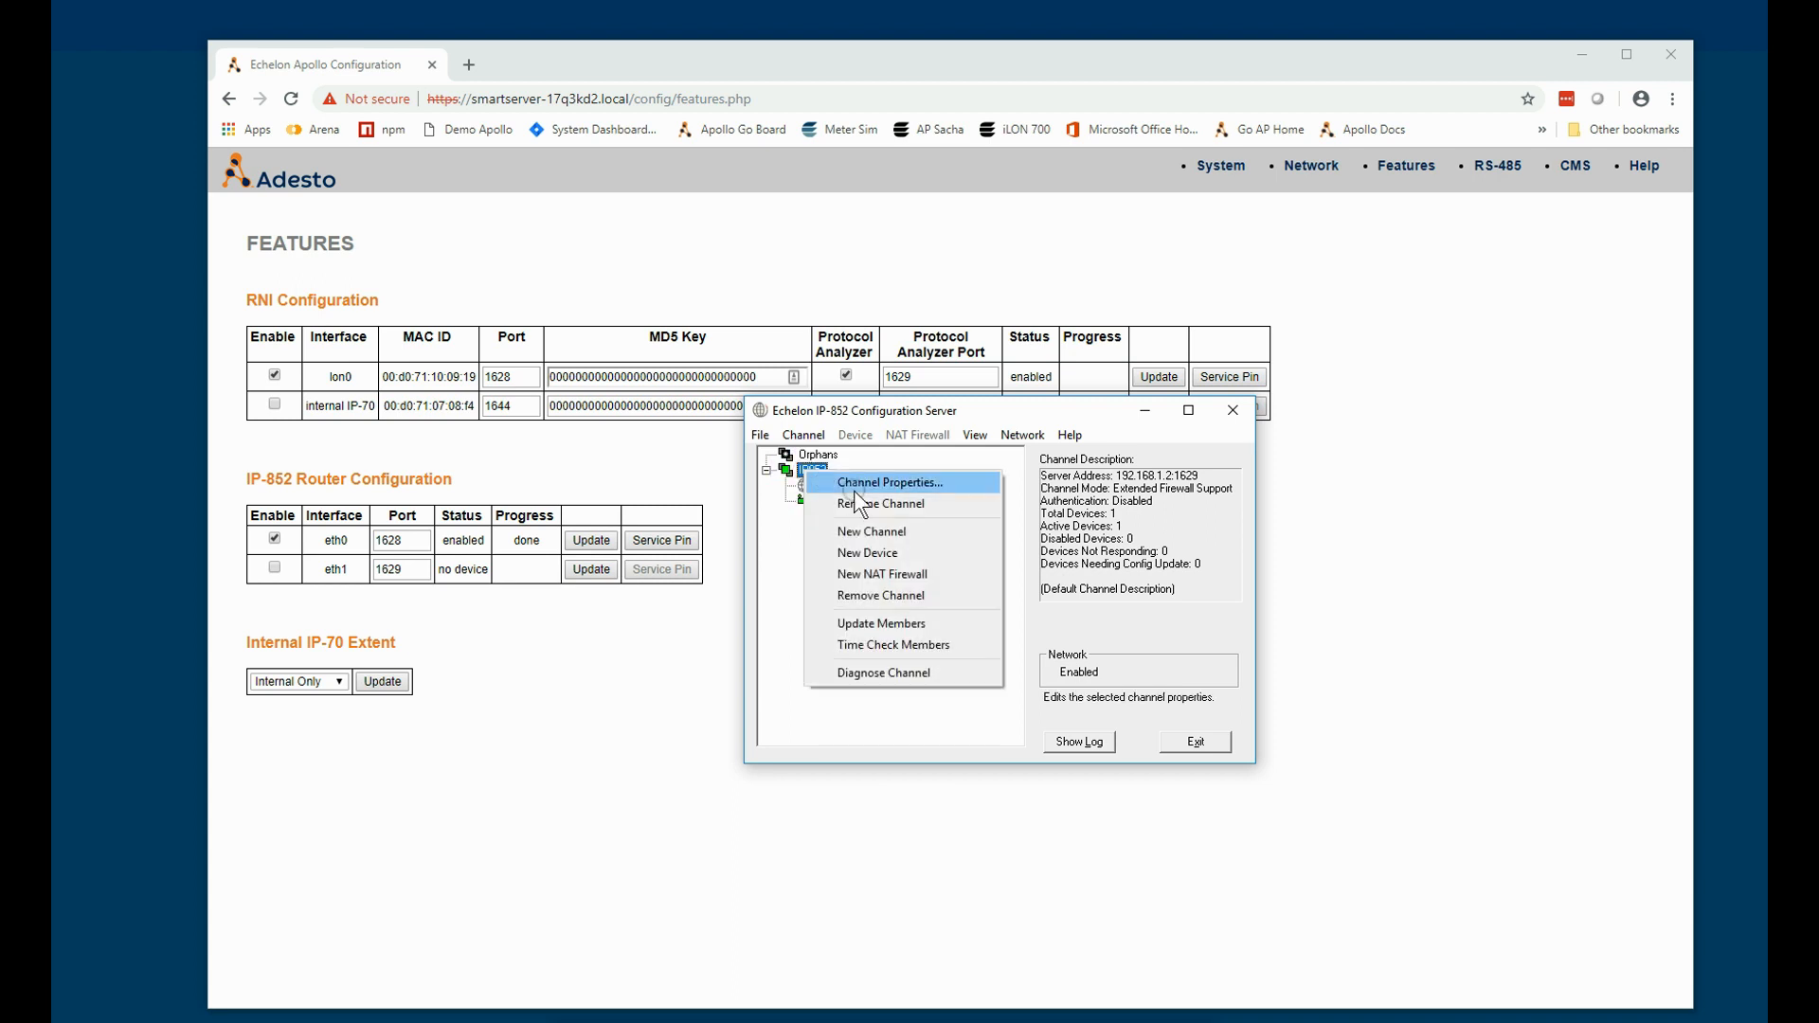
pyautogui.click(881, 557)
pyautogui.write('VNI')
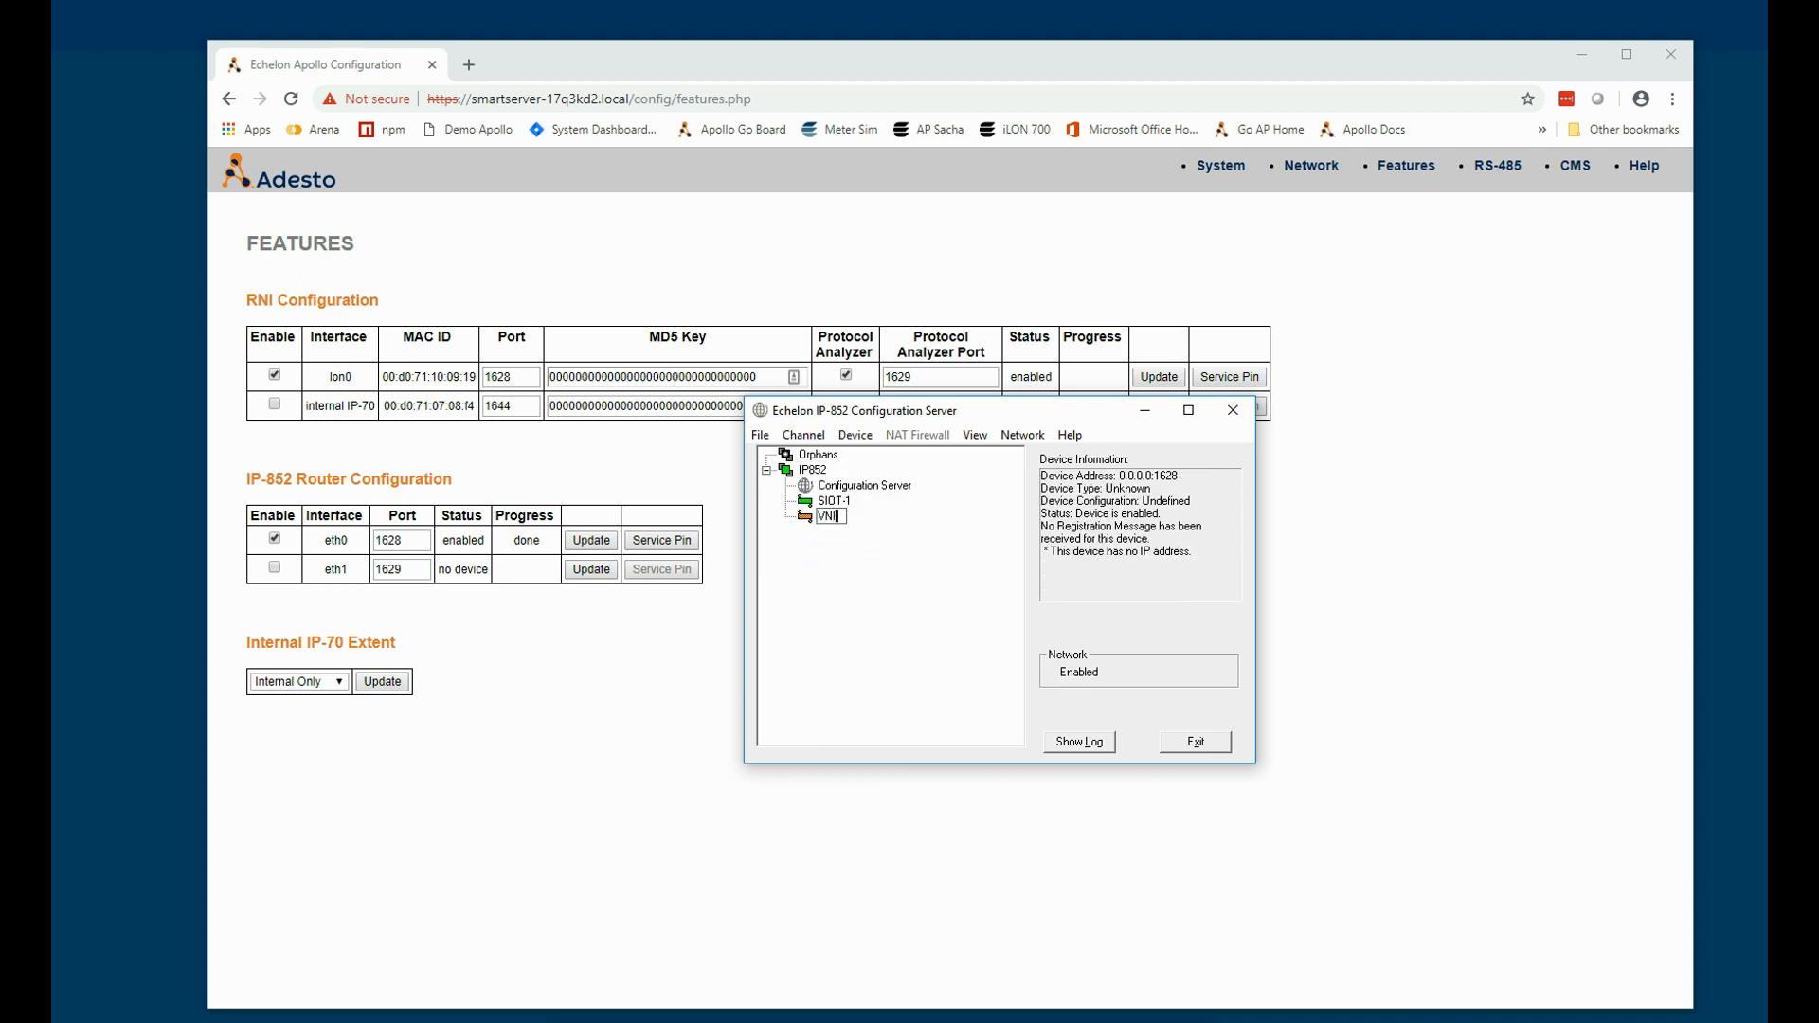
# Step: Set the VNI device's IP address to 192.168.1.2 in its properties
pyautogui.rightClick(815, 521)
pyautogui.click(877, 534)
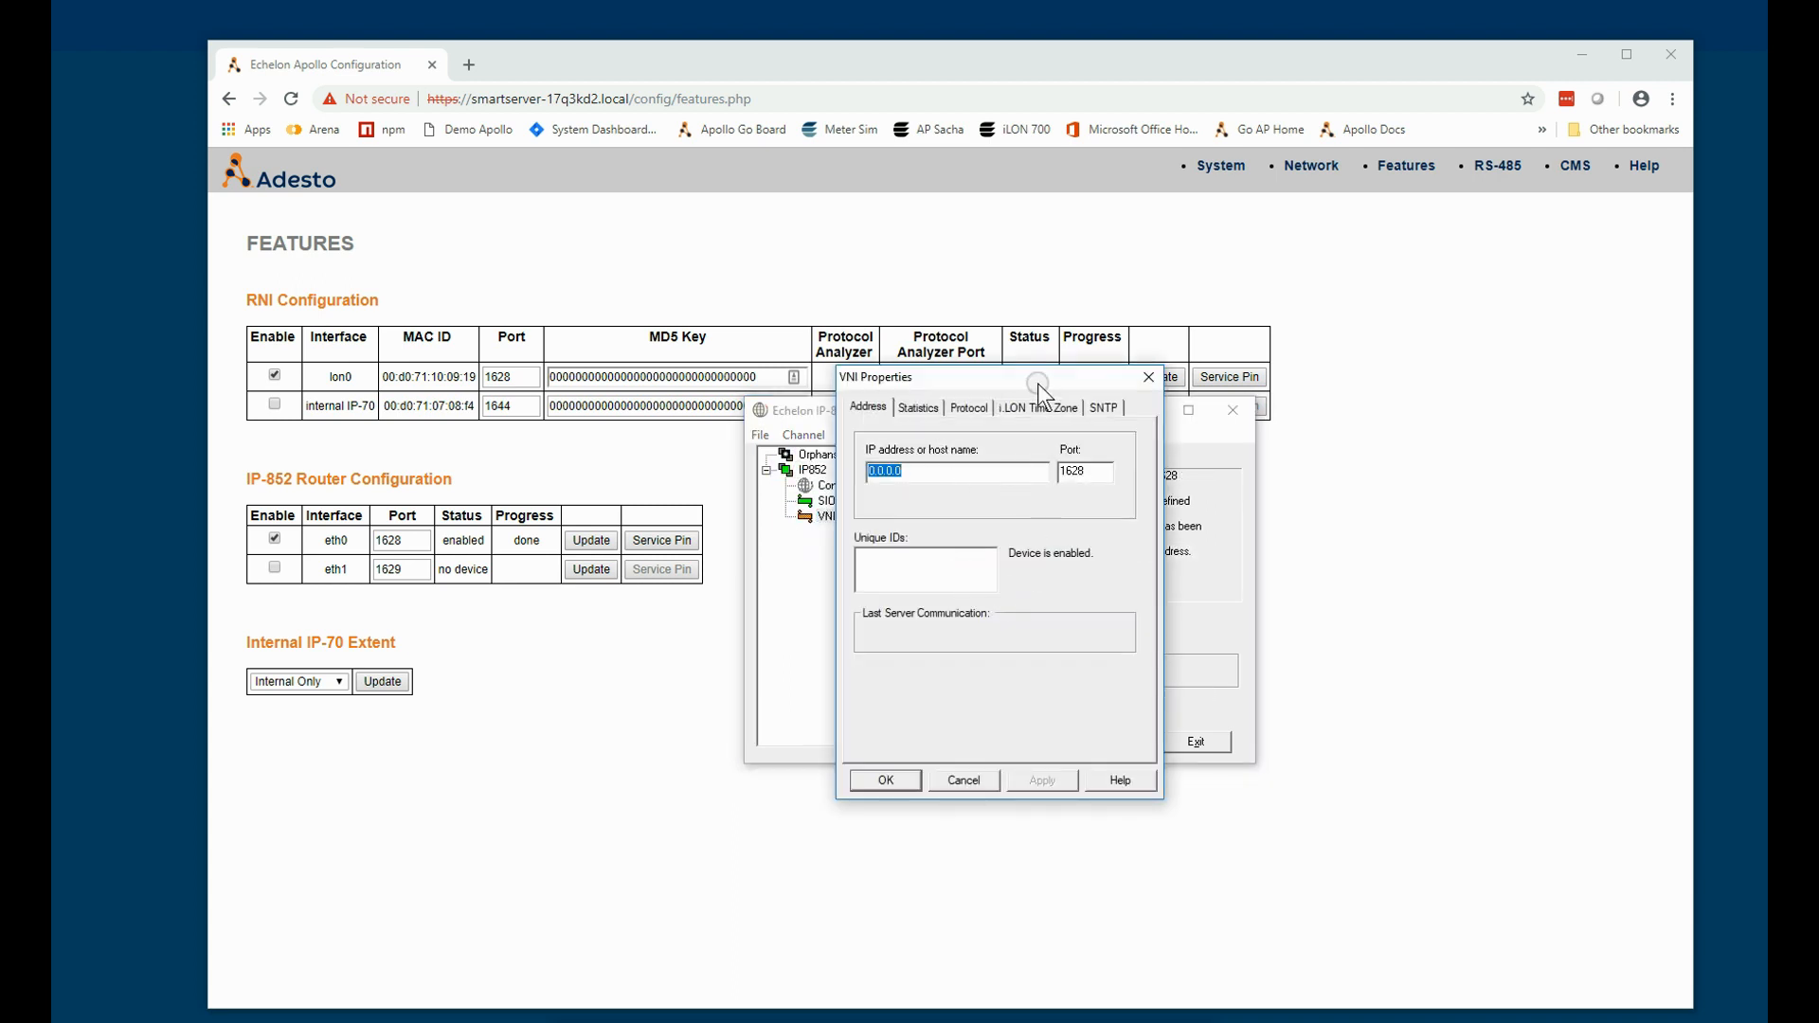
pyautogui.moveTo(1038, 384); pyautogui.dragTo(1254, 390)
pyautogui.write('192.168.1.2')
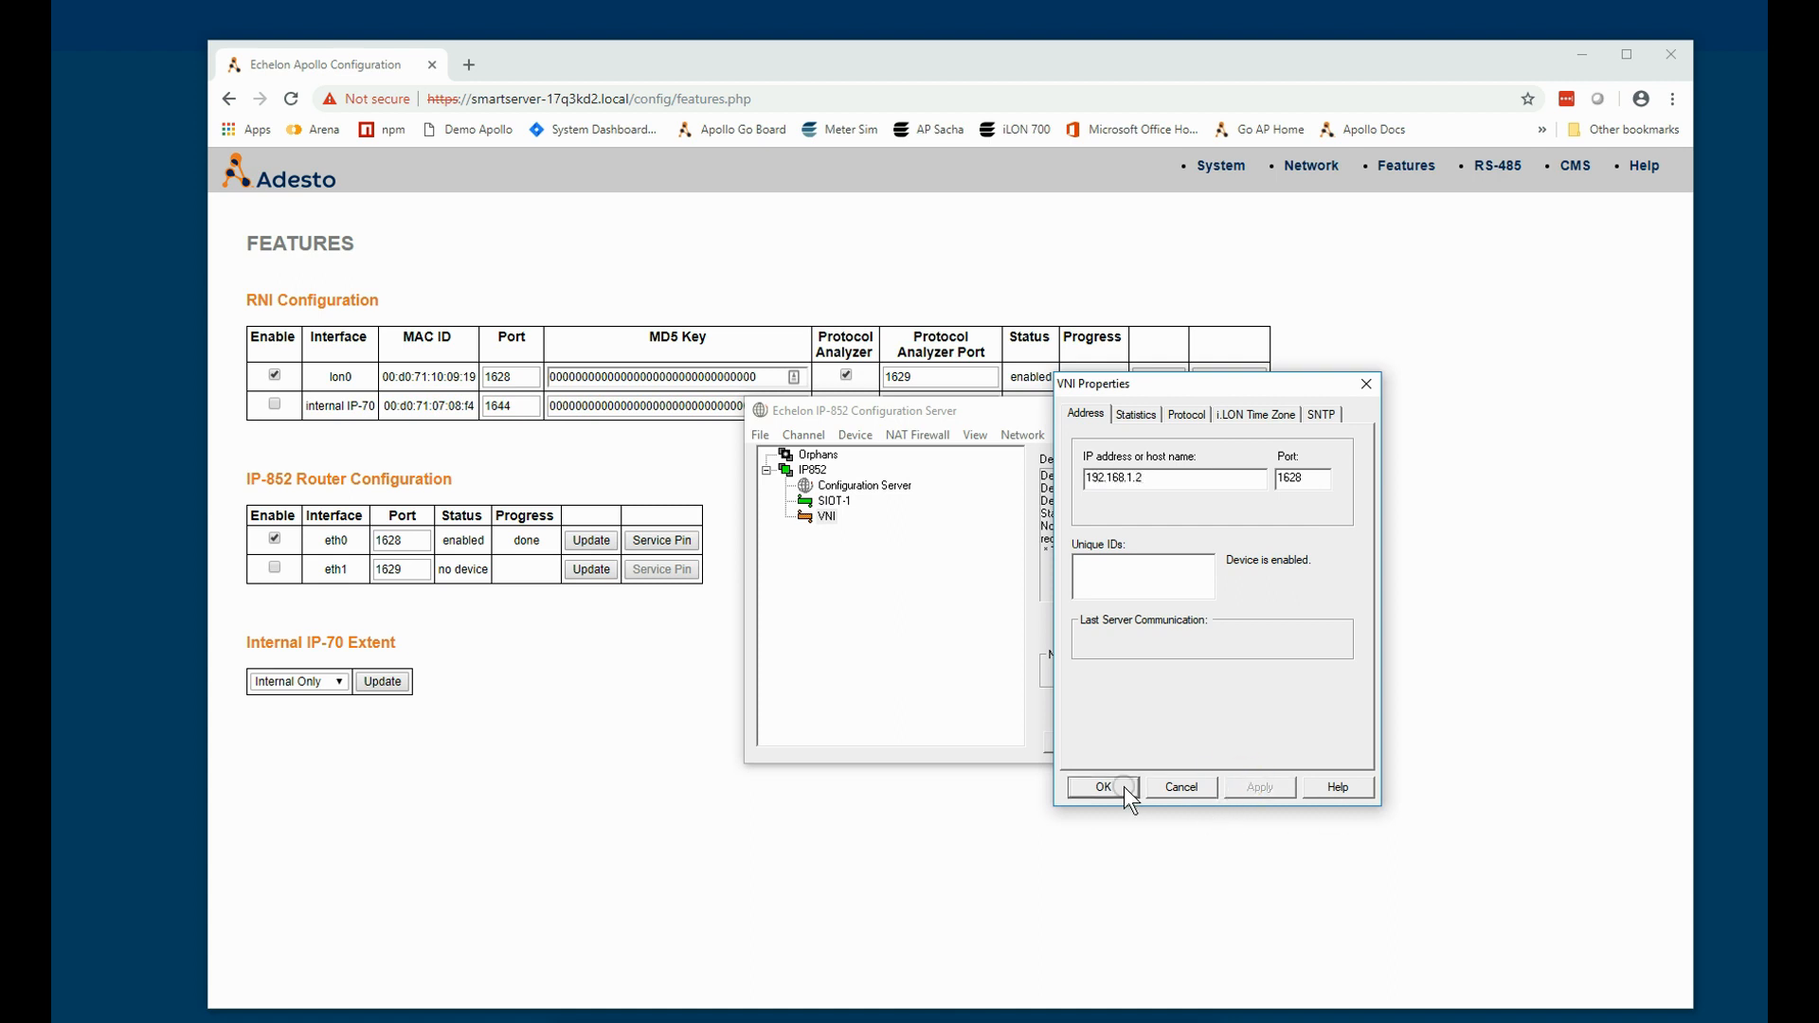
pyautogui.click(1124, 787)
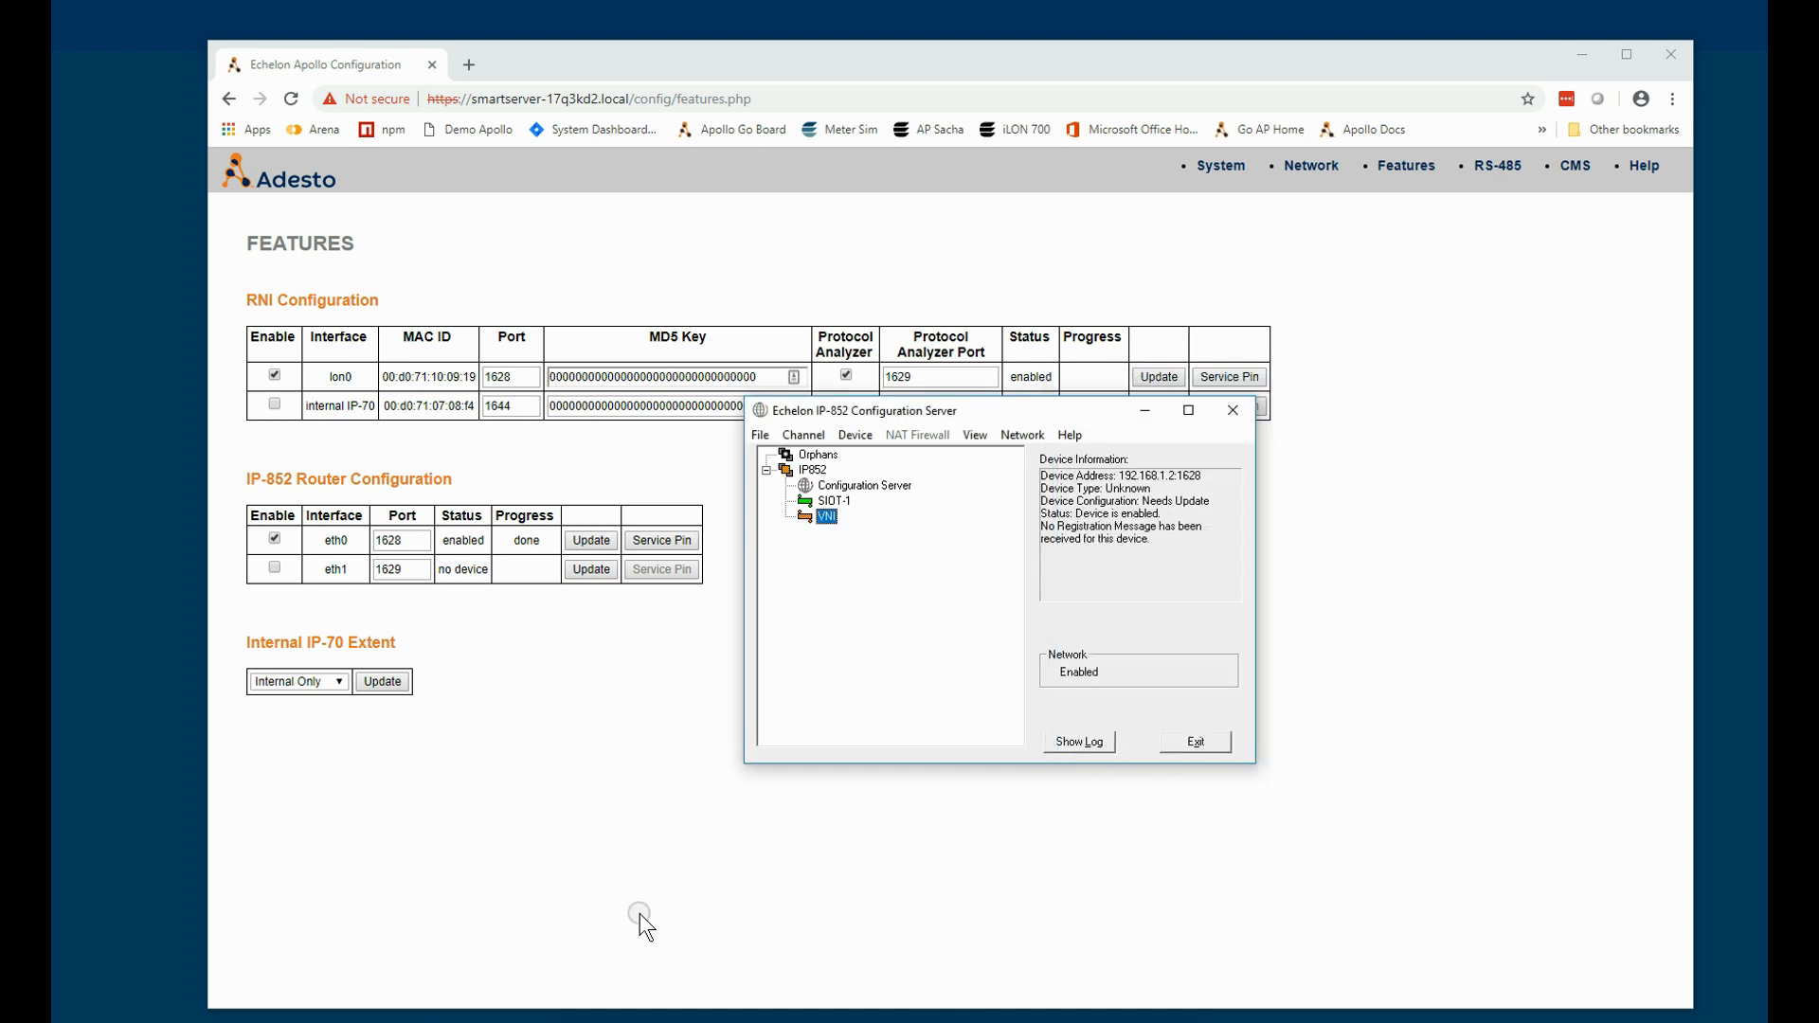
# Step: Open LonWorks Interfaces from the Windows Control Panel and select the VNI interface
pyautogui.click(123, 1021)
pyautogui.write('con')
pyautogui.press('Return')
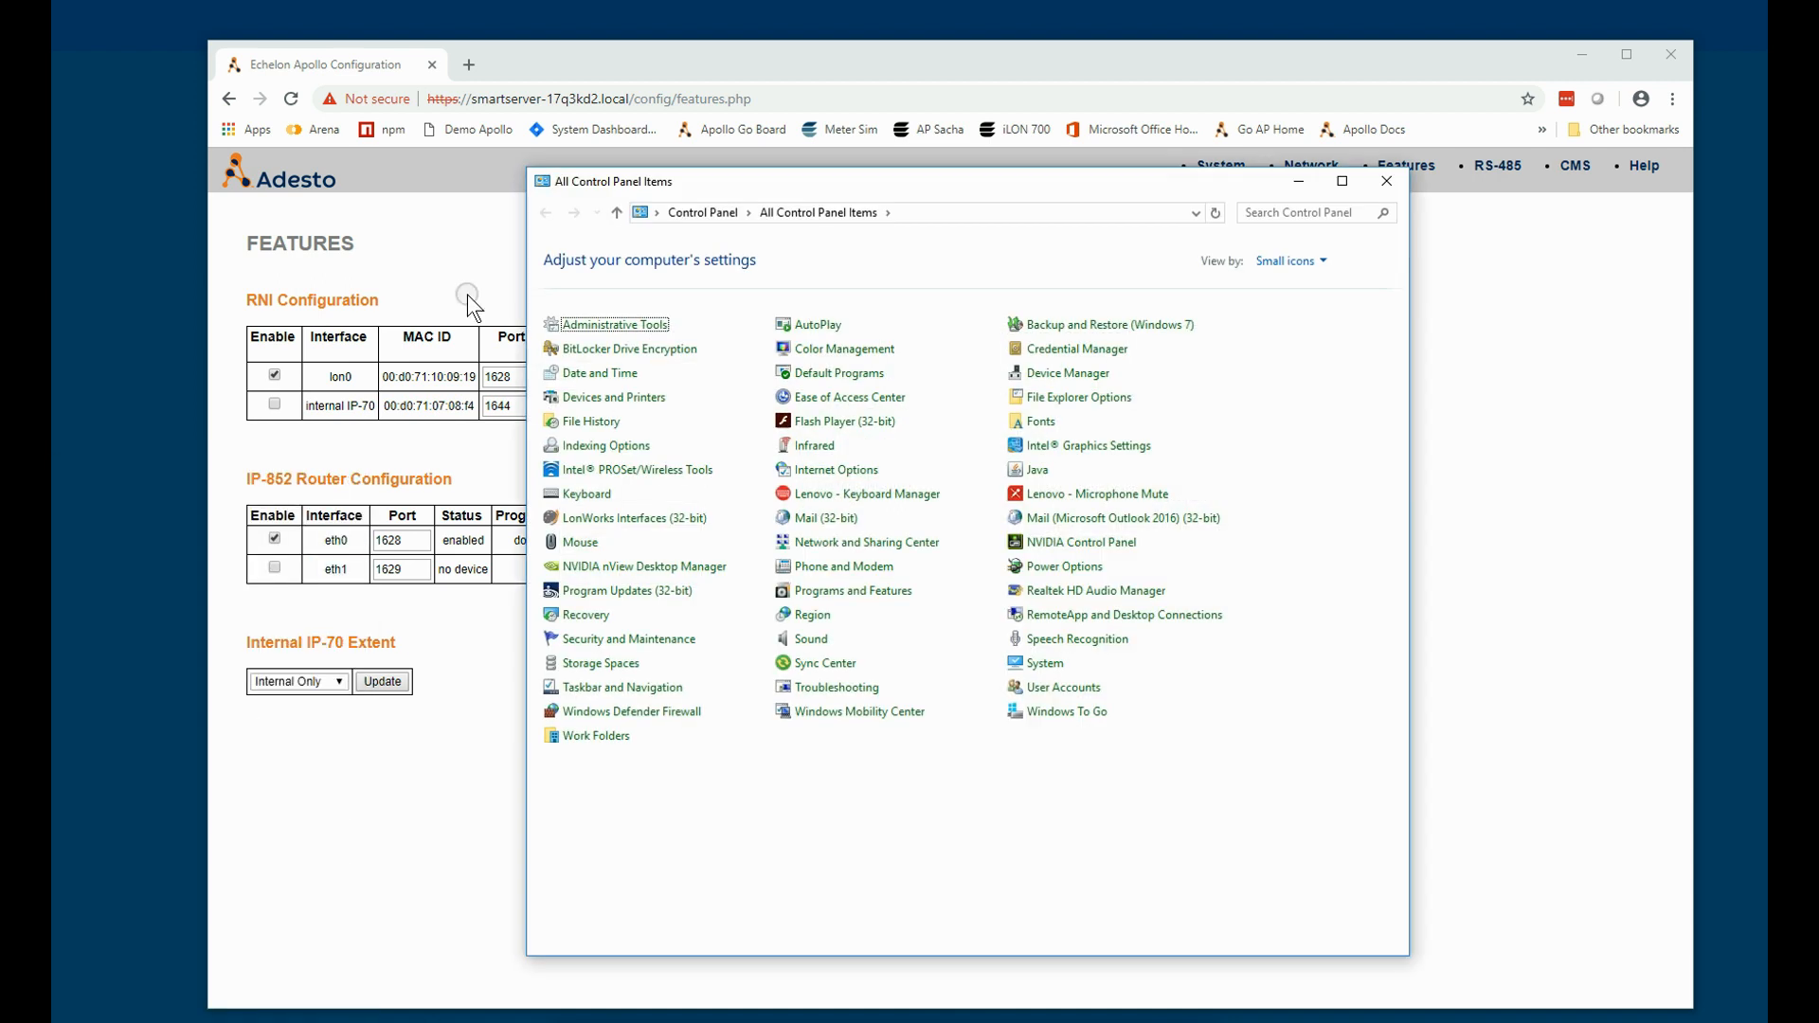
pyautogui.click(696, 512)
pyautogui.click(249, 655)
# Step: Set the VNI network interface's IP address to 192.168.1.2
pyautogui.click(873, 362)
pyautogui.moveTo(872, 363); pyautogui.dragTo(703, 368)
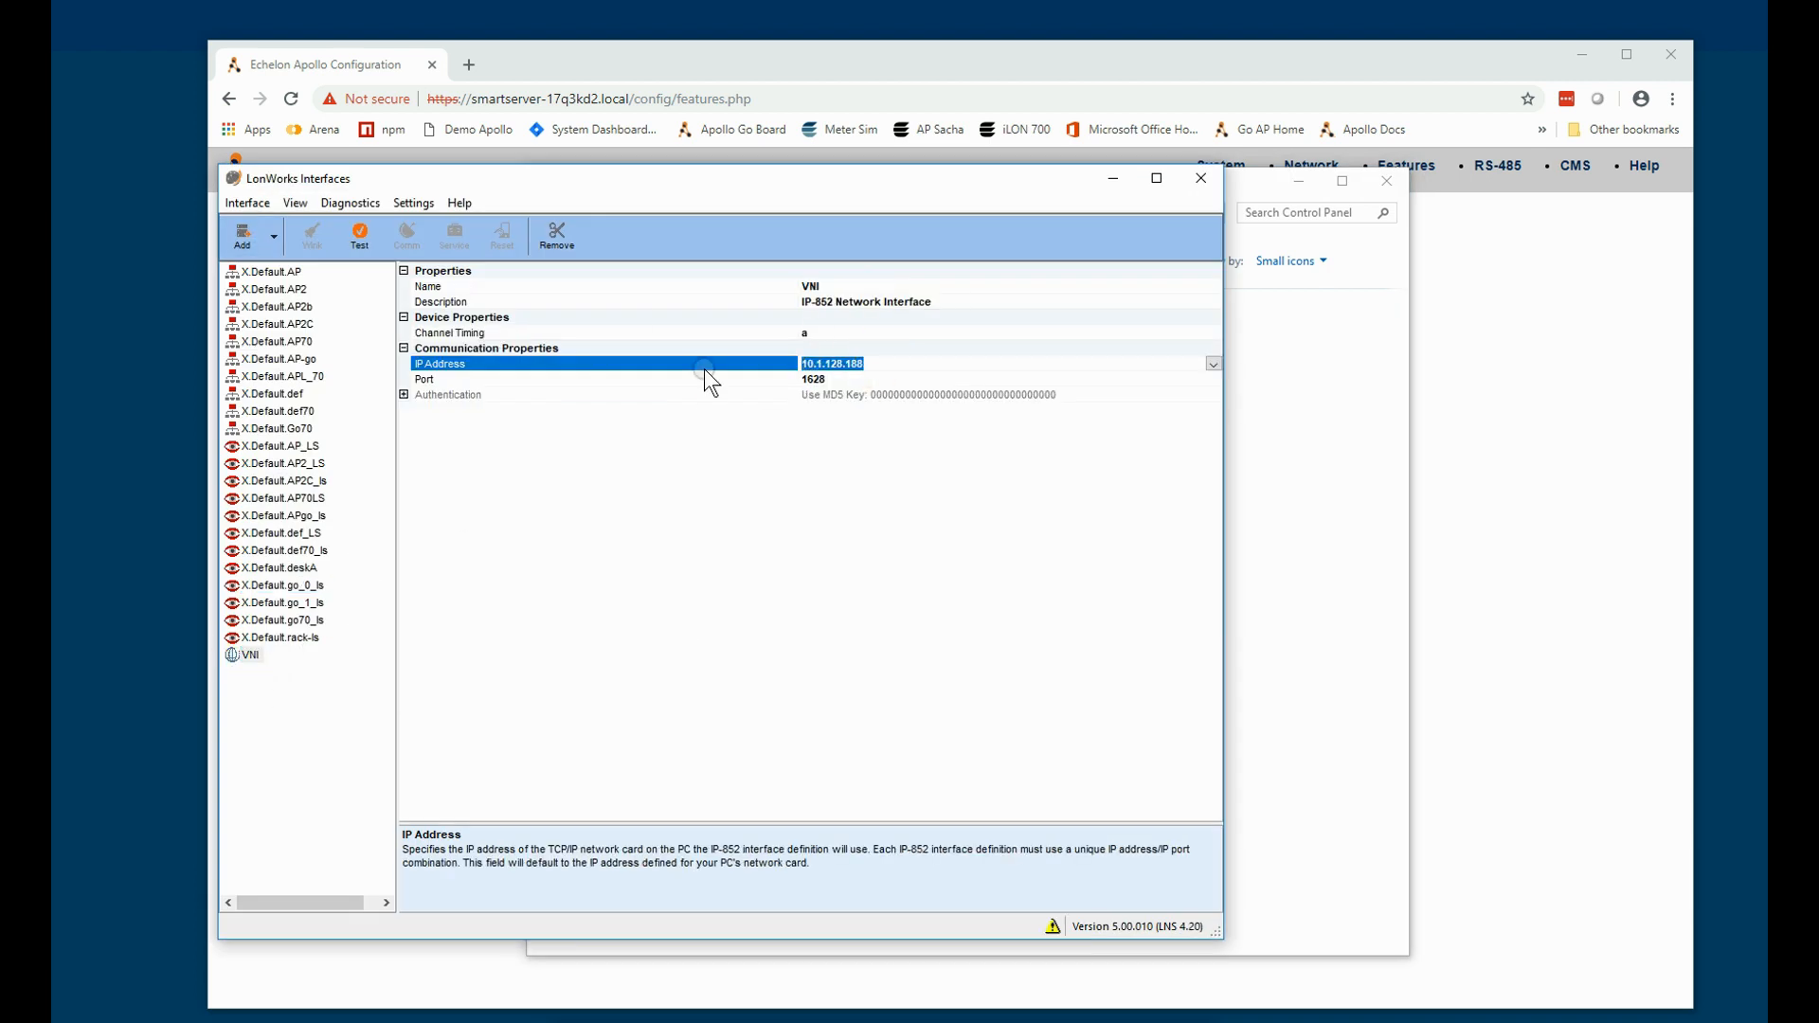
pyautogui.write('smartserver-17q3kd2.local')
pyautogui.press('BackSpace')
pyautogui.press('BackSpace')
pyautogui.press('BackSpace')
pyautogui.press('BackSpace')
pyautogui.press('BackSpace')
pyautogui.press('BackSpace')
pyautogui.press('BackSpace')
pyautogui.press('BackSpace')
pyautogui.press('BackSpace')
pyautogui.press('BackSpace')
pyautogui.press('BackSpace')
pyautogui.press('BackSpace')
pyautogui.press('BackSpace')
pyautogui.press('BackSpace')
pyautogui.press('BackSpace')
pyautogui.press('BackSpace')
pyautogui.press('BackSpace')
pyautogui.press('BackSpace')
pyautogui.press('BackSpace')
pyautogui.press('BackSpace')
pyautogui.click(1213, 364)
pyautogui.click(838, 384)
# Step: Test the VNI interface against the IP-852 Configuration Server at IP address 192.168.1.2, port 1629
pyautogui.click(364, 235)
pyautogui.click(597, 527)
pyautogui.write('192.1')
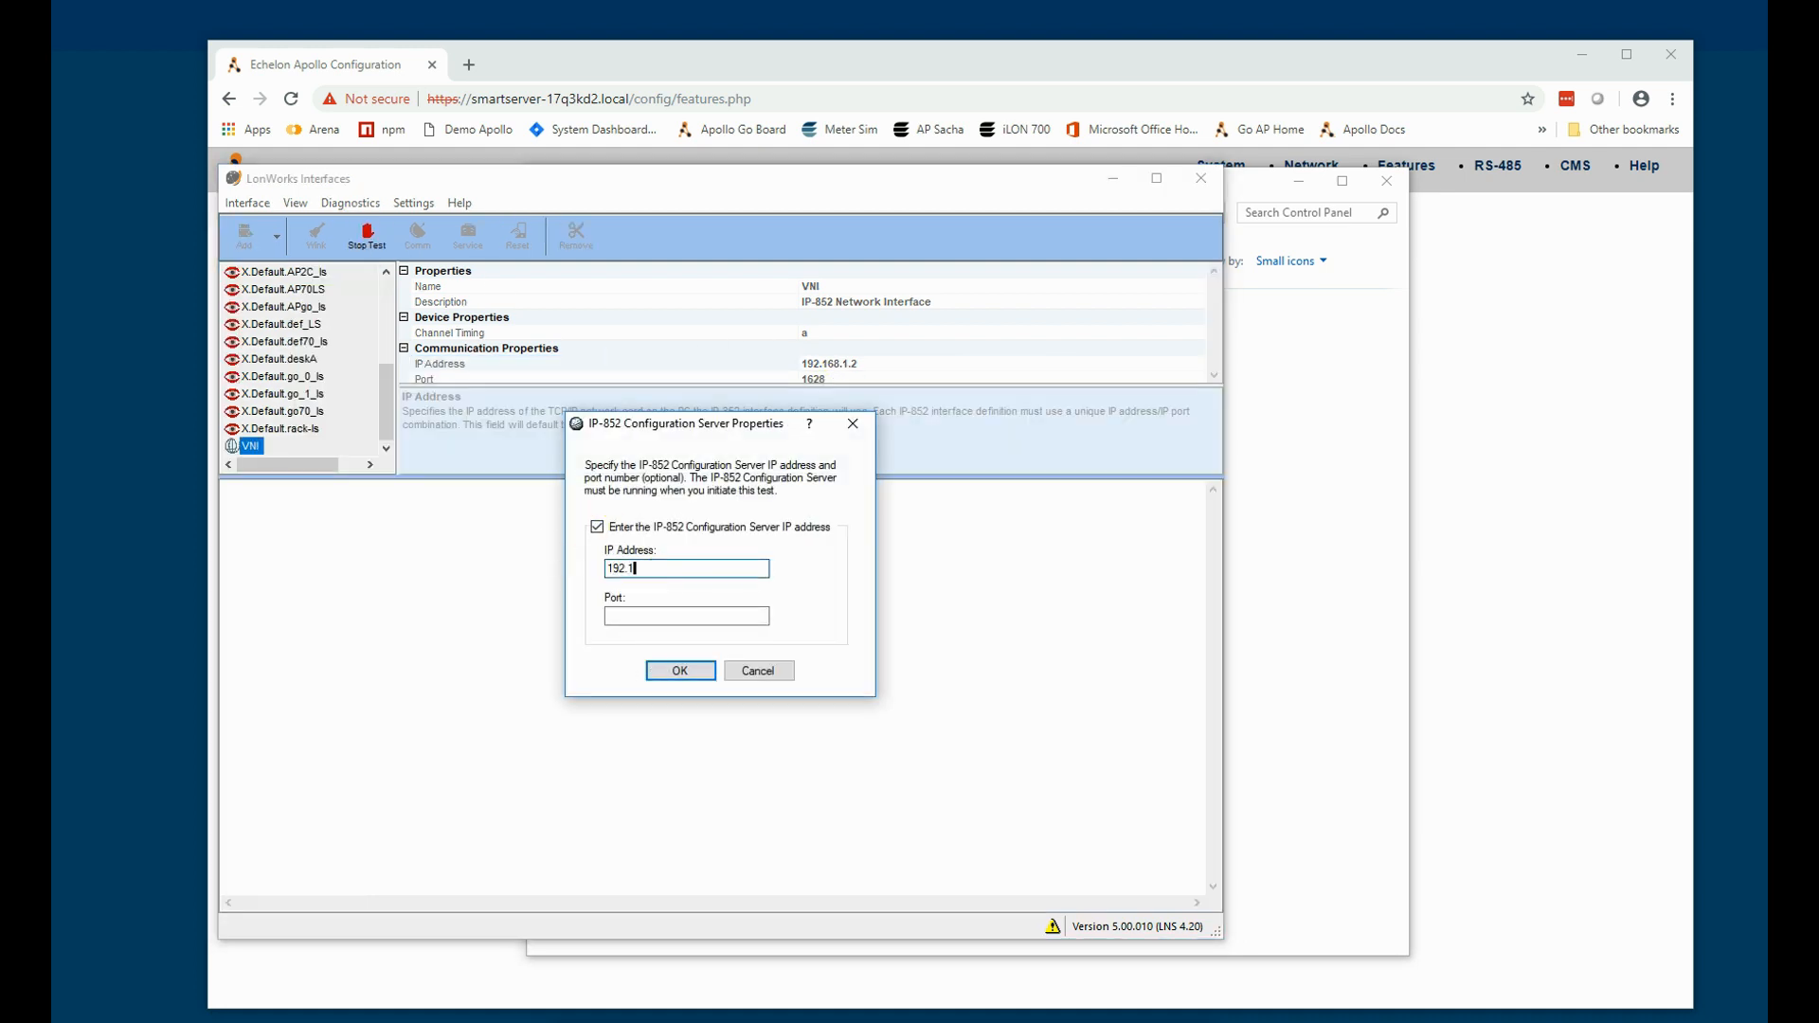
pyautogui.click(682, 616)
pyautogui.write('1628')
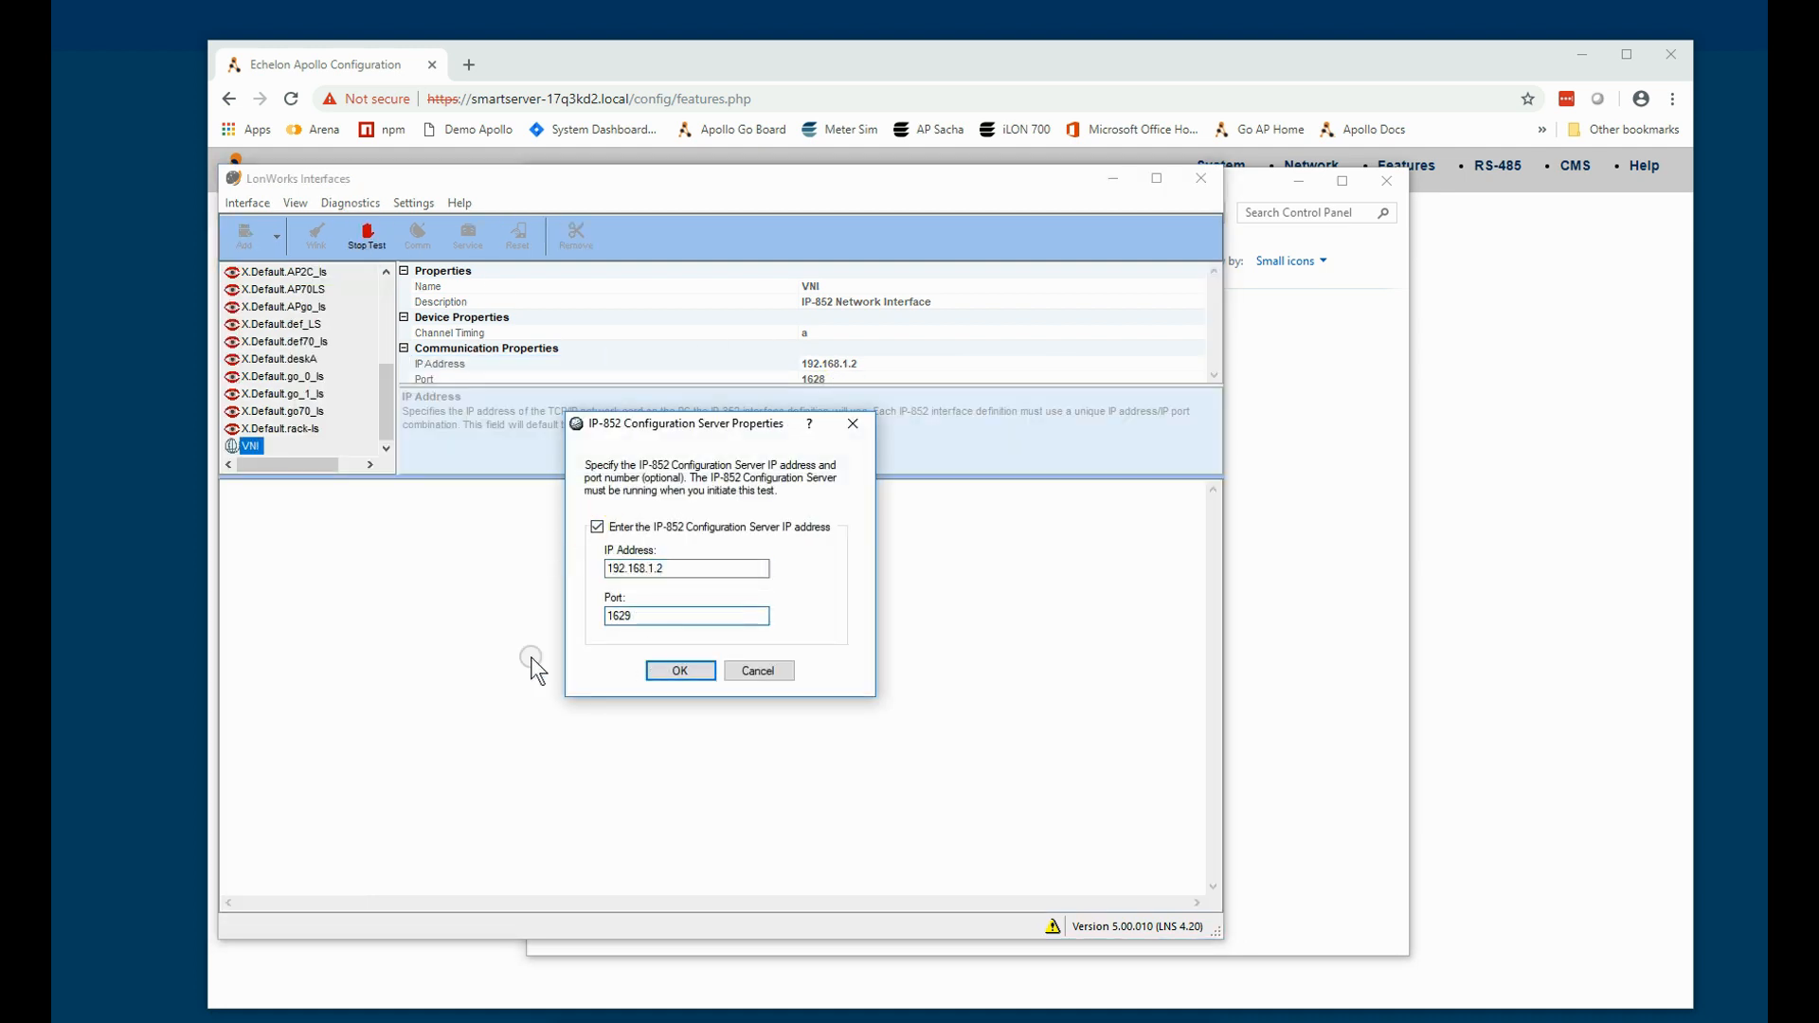
pyautogui.click(678, 667)
pyautogui.click(1322, 576)
pyautogui.click(1464, 599)
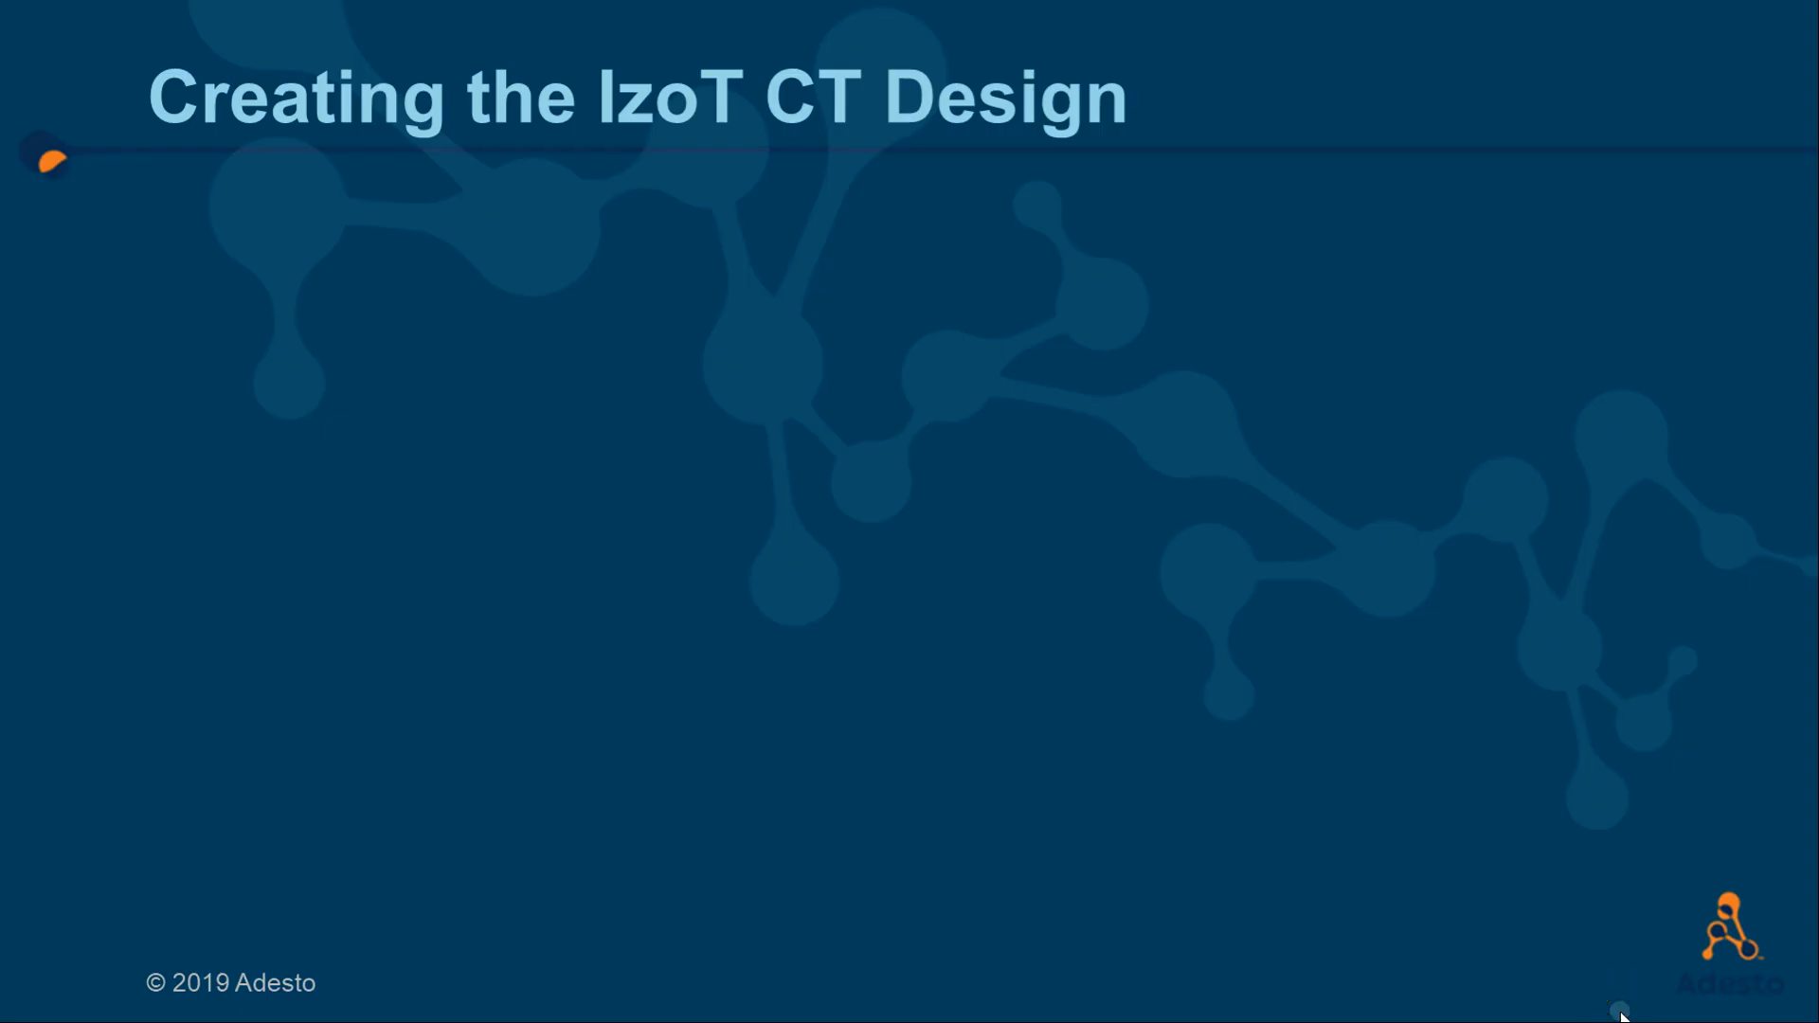
pyautogui.click(1621, 1013)
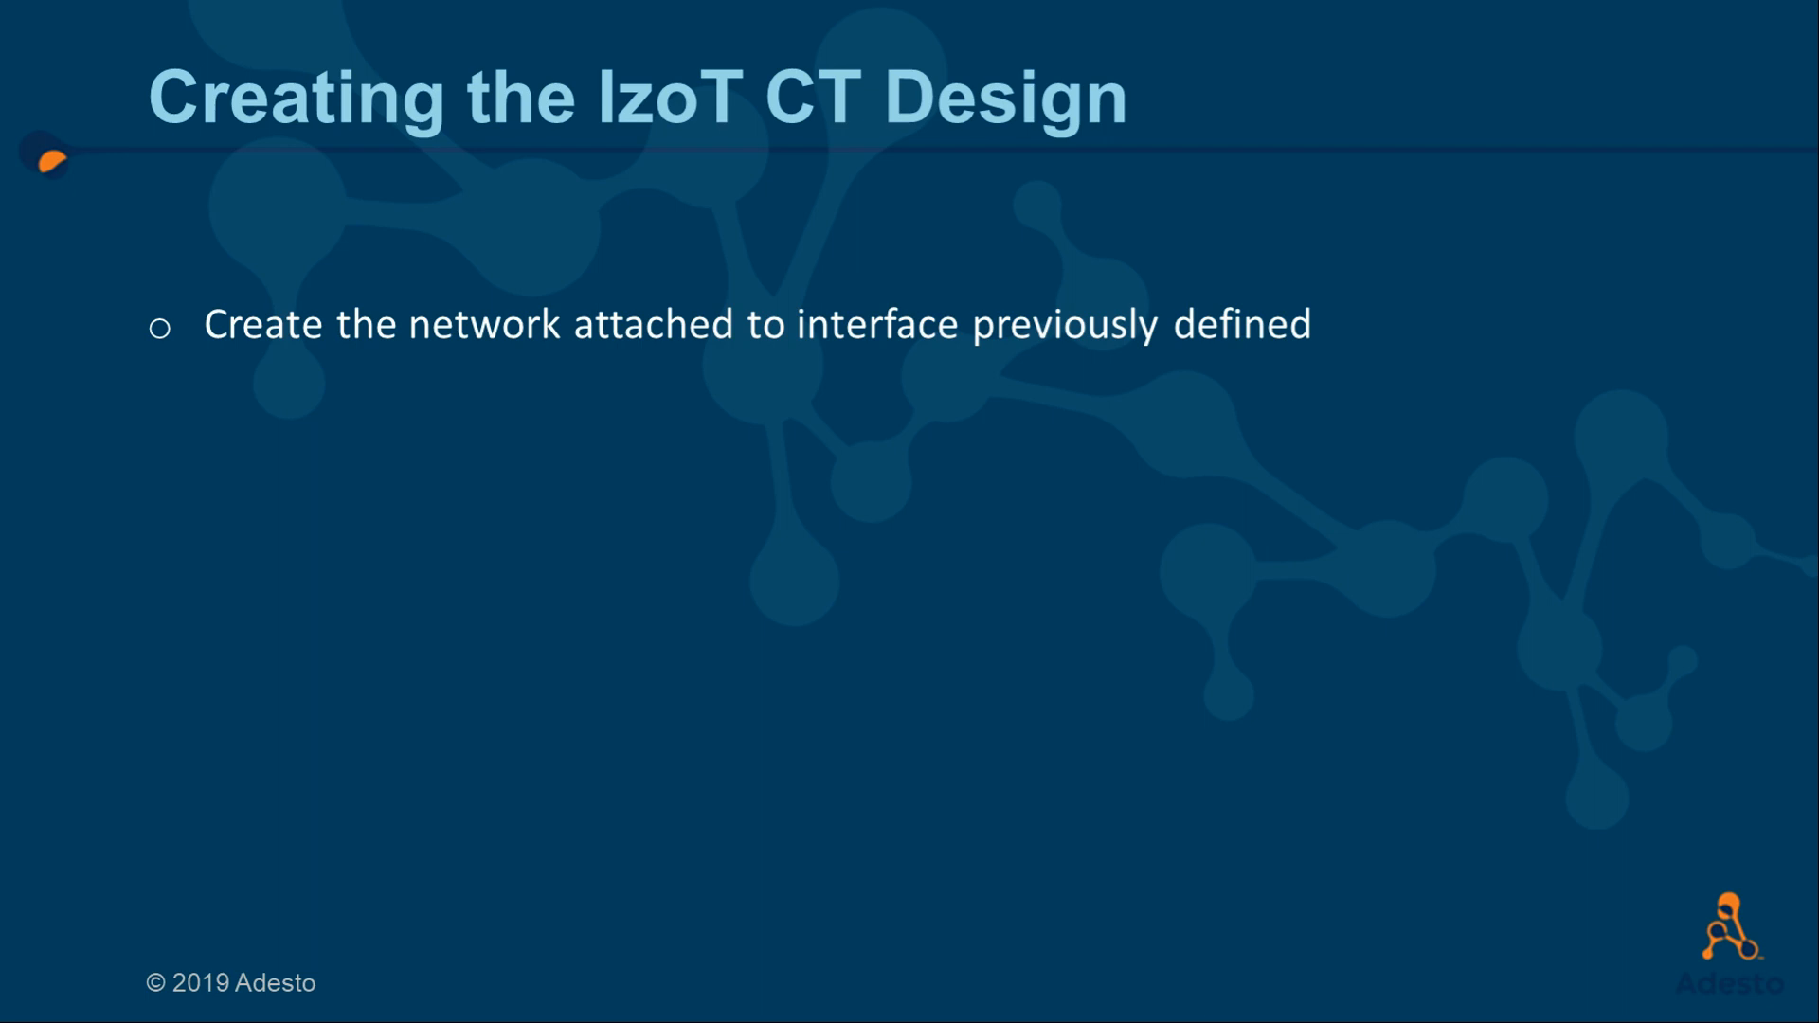
pyautogui.press('Right')
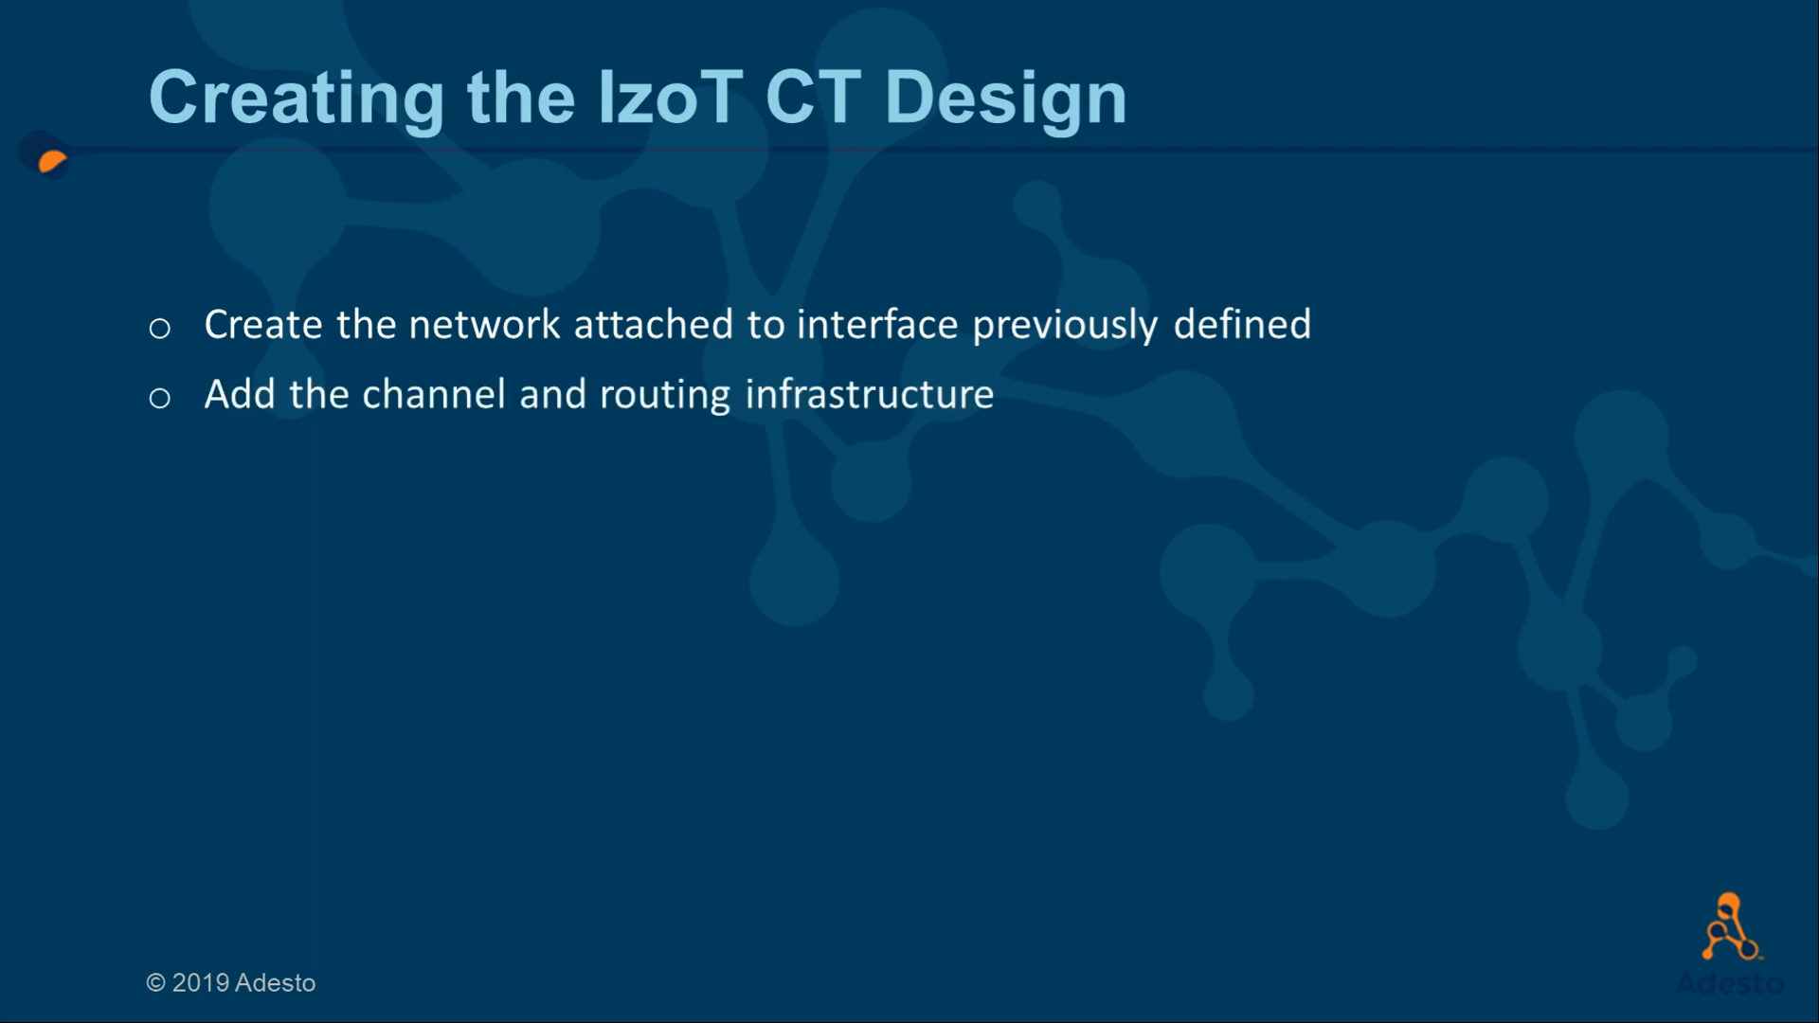
pyautogui.press('Right')
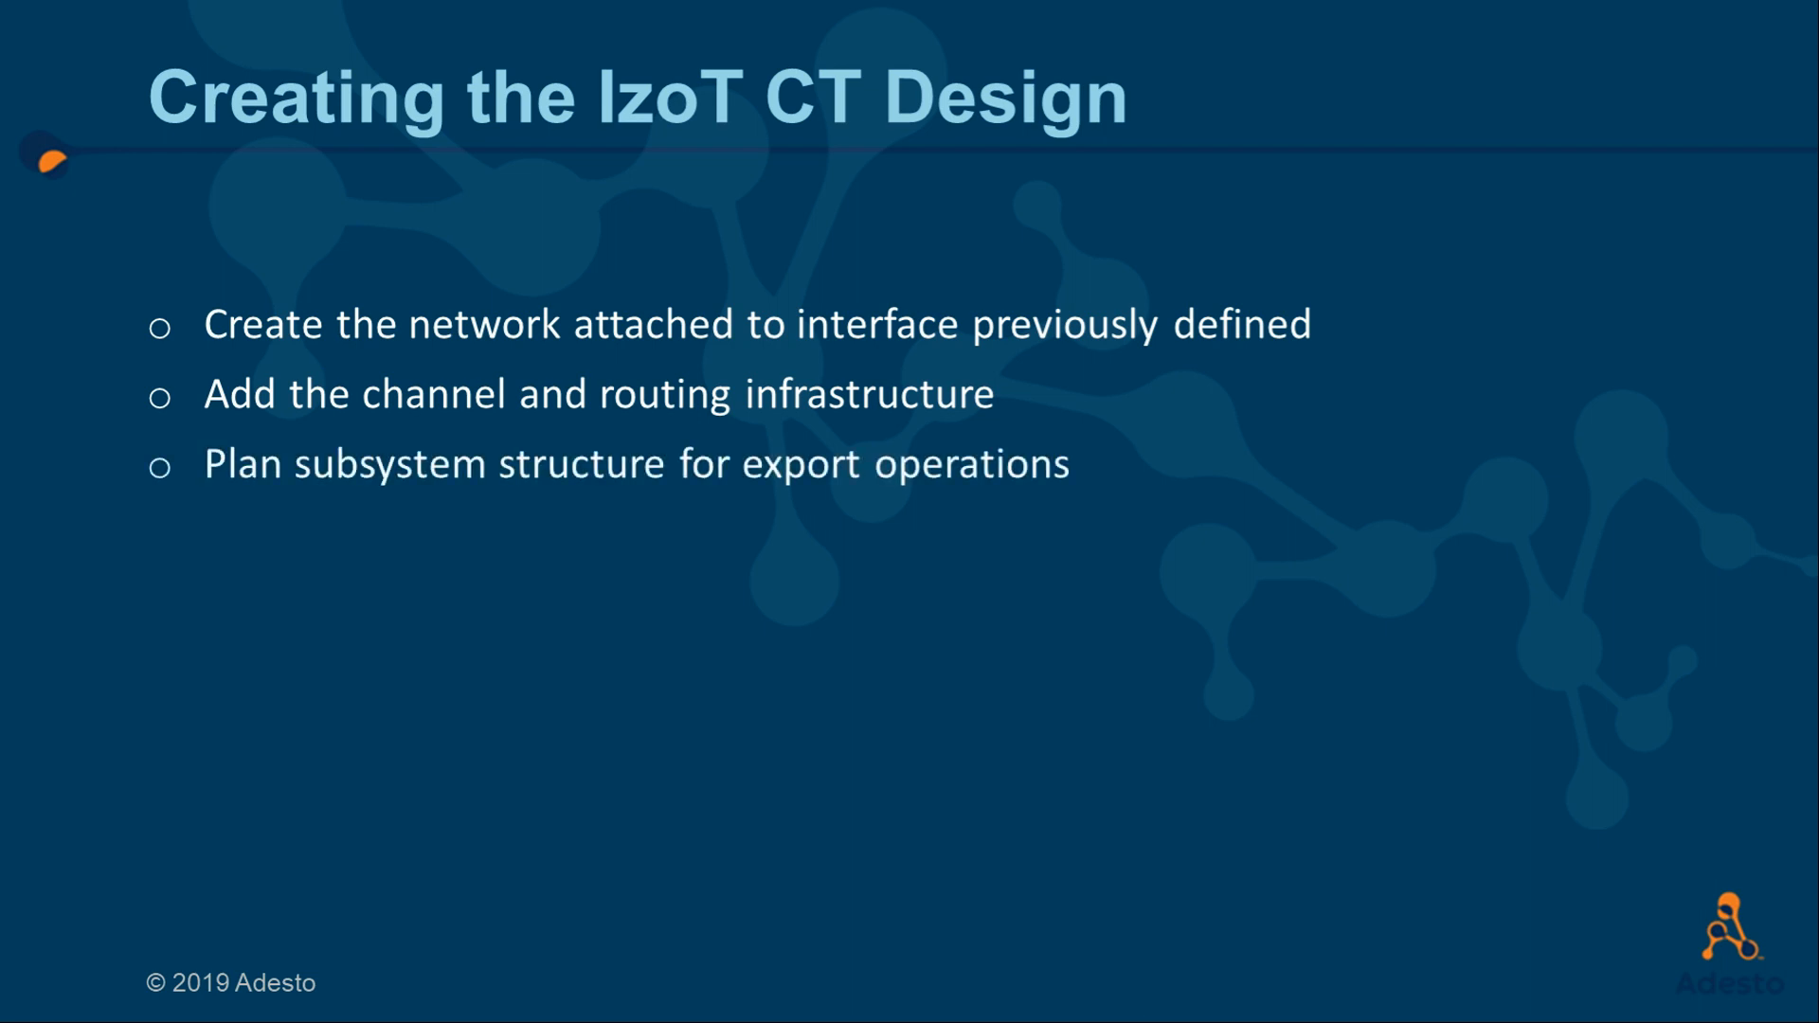
pyautogui.press('Right')
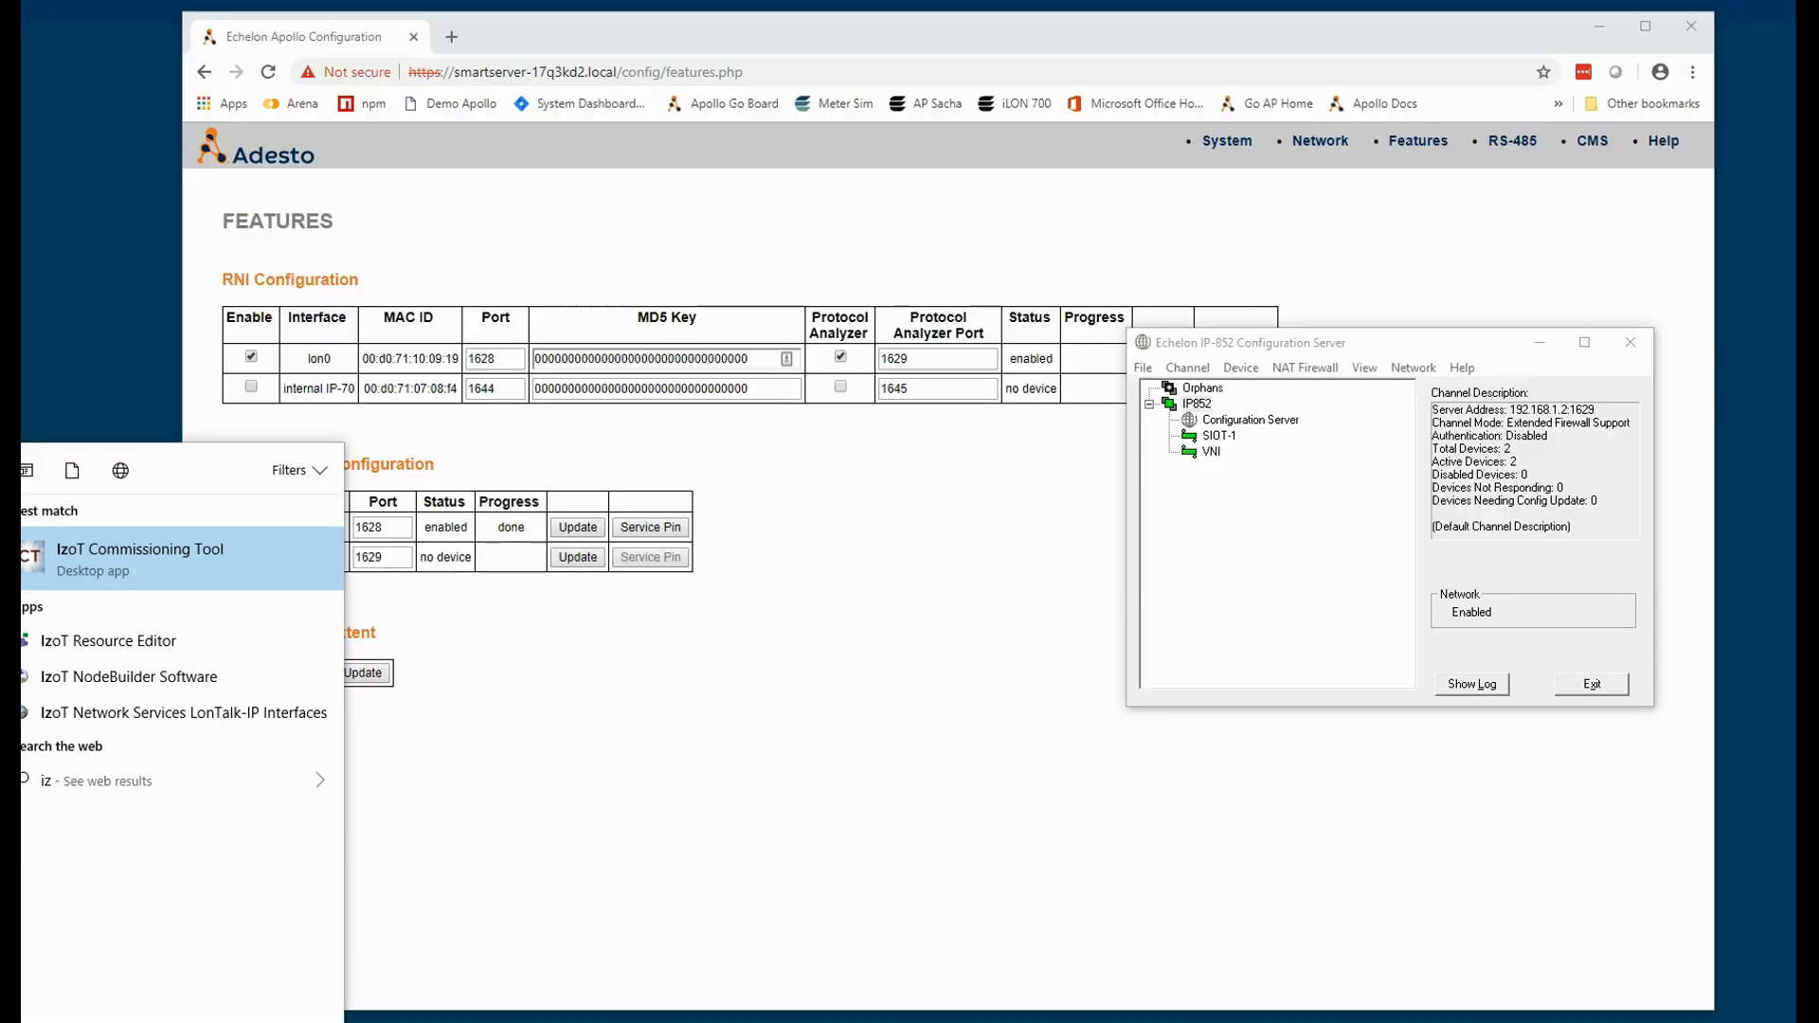
# Step: Launch the IzoT Commissioning Tool and create a new network named MS Demo1
pyautogui.press('Return')
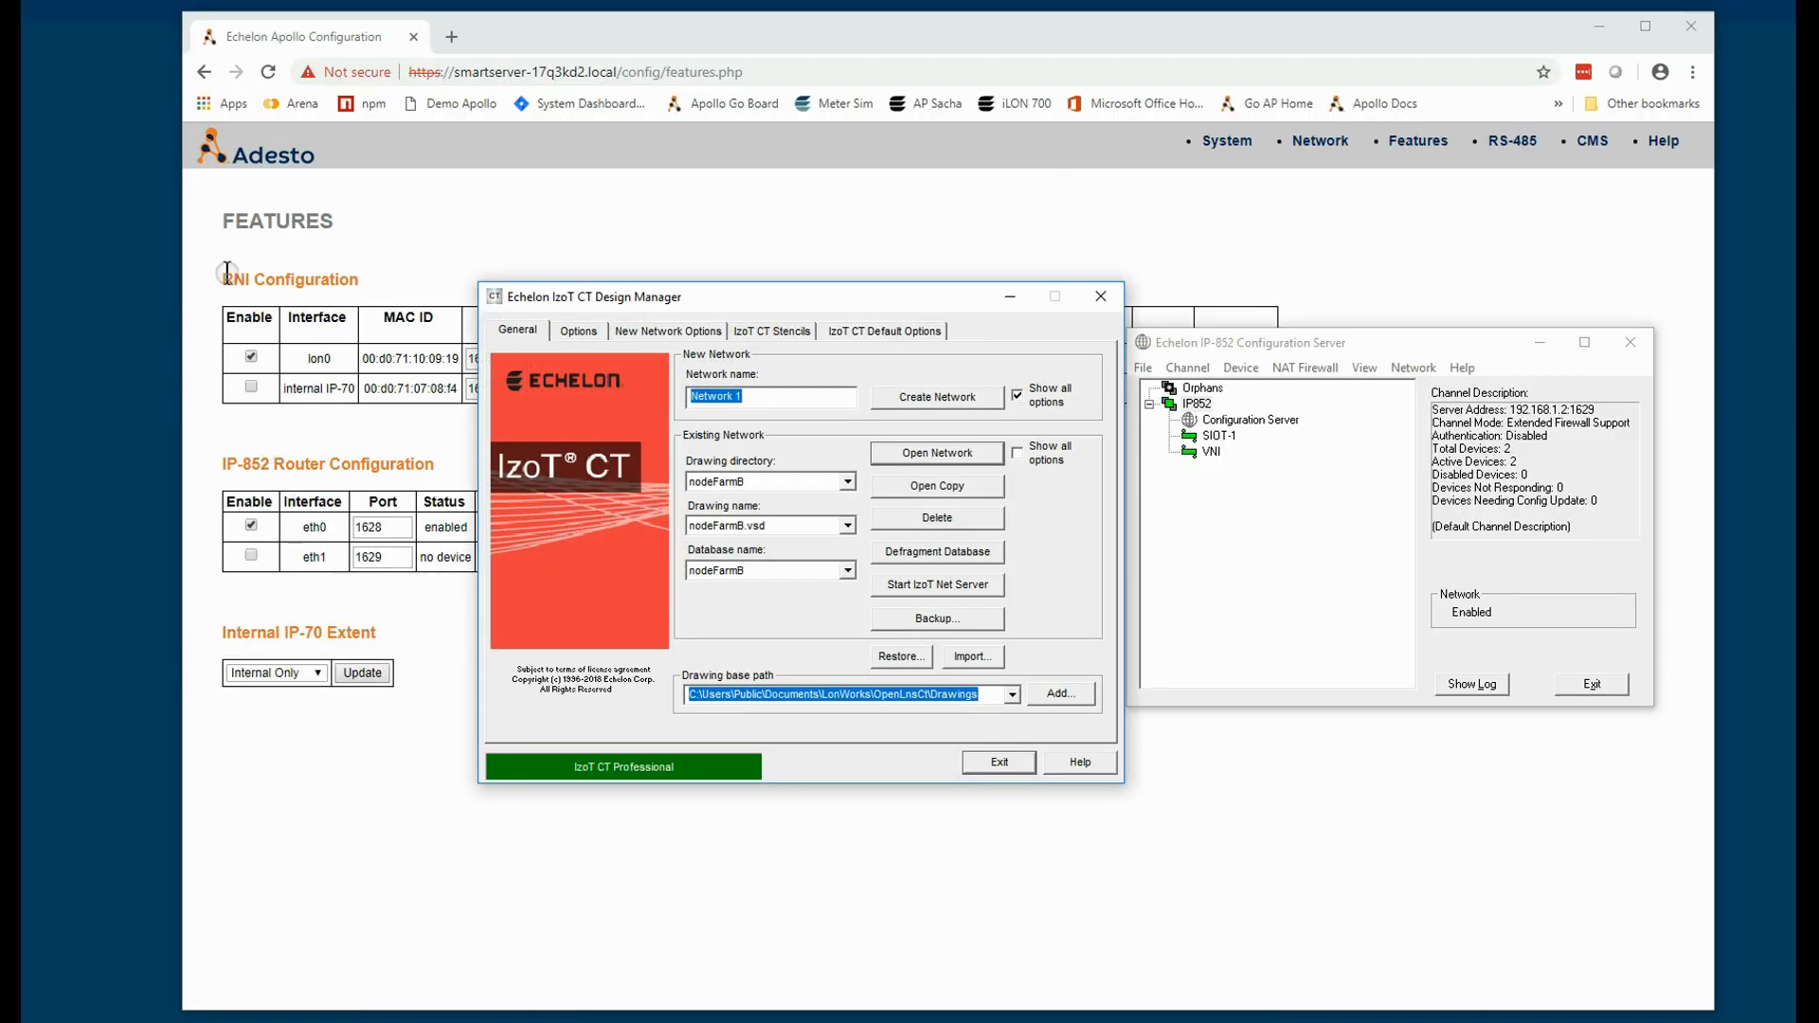
pyautogui.write('MS Demo1')
pyautogui.click(947, 396)
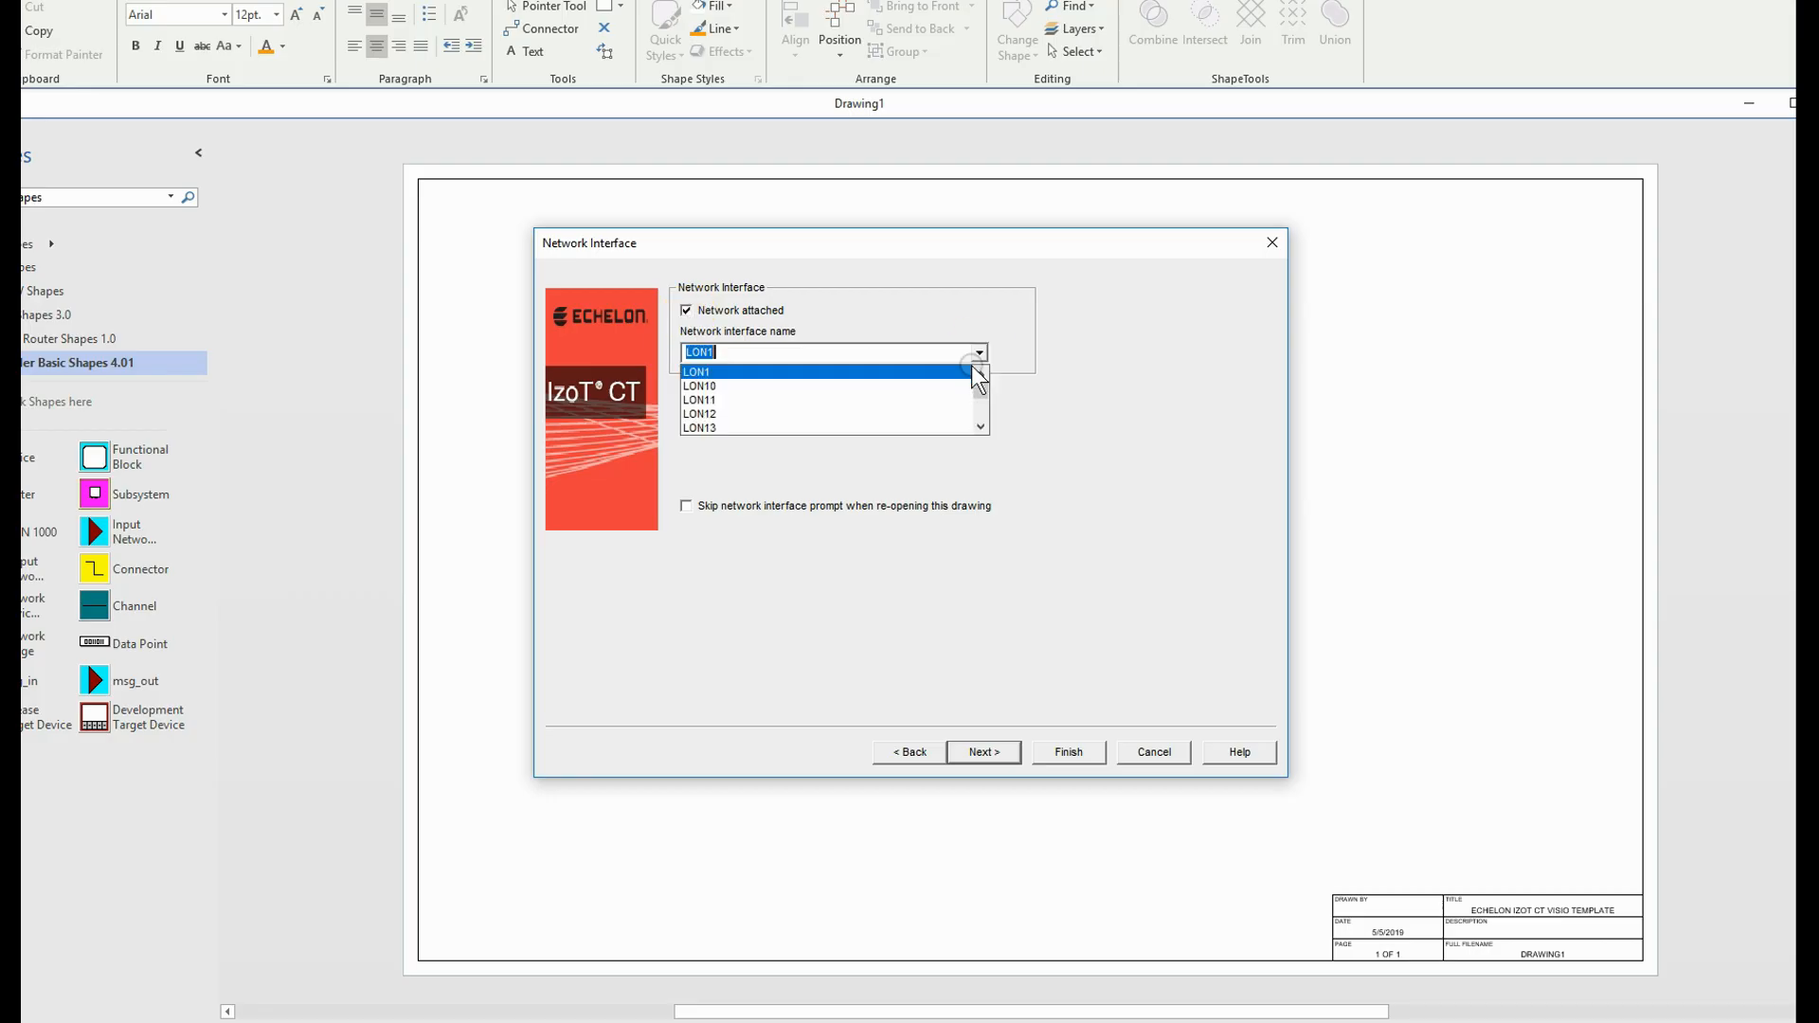
# Step: Attach the new network to the VNI network interface and use the OnNet management mode
pyautogui.click(982, 422)
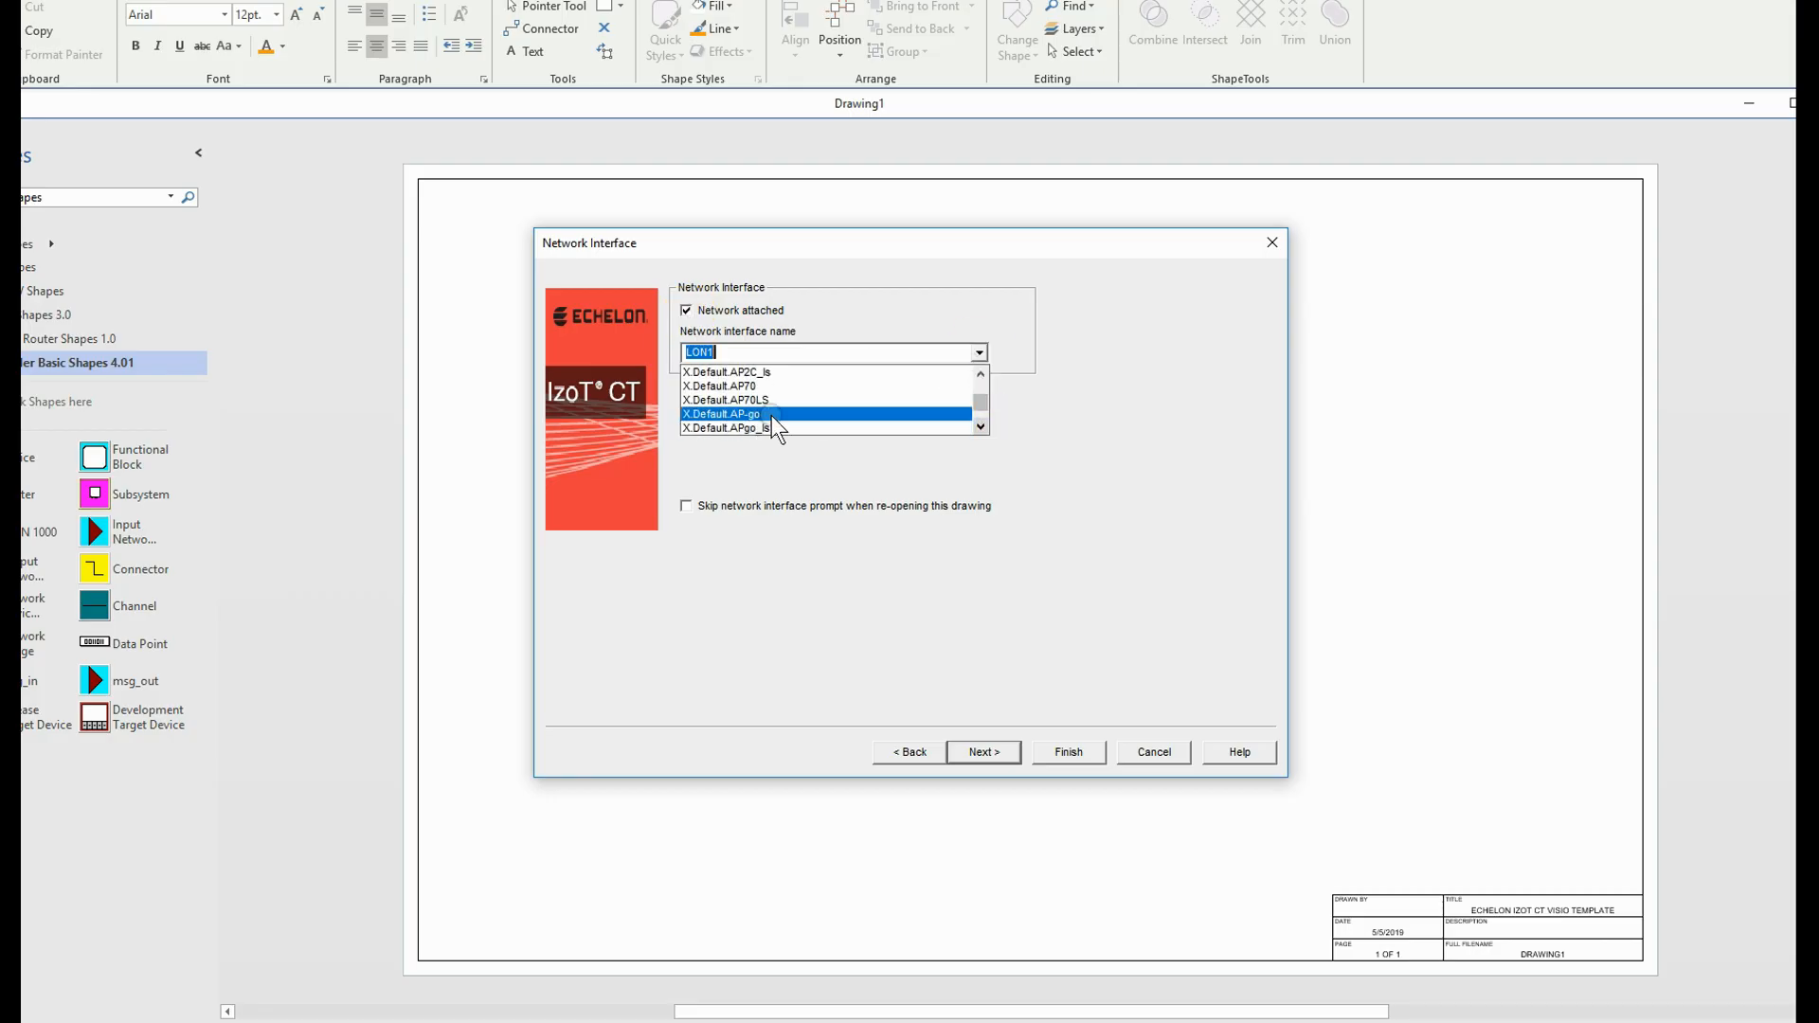
pyautogui.moveTo(982, 403); pyautogui.dragTo(981, 403)
pyautogui.click(980, 375)
pyautogui.click(980, 373)
pyautogui.click(981, 374)
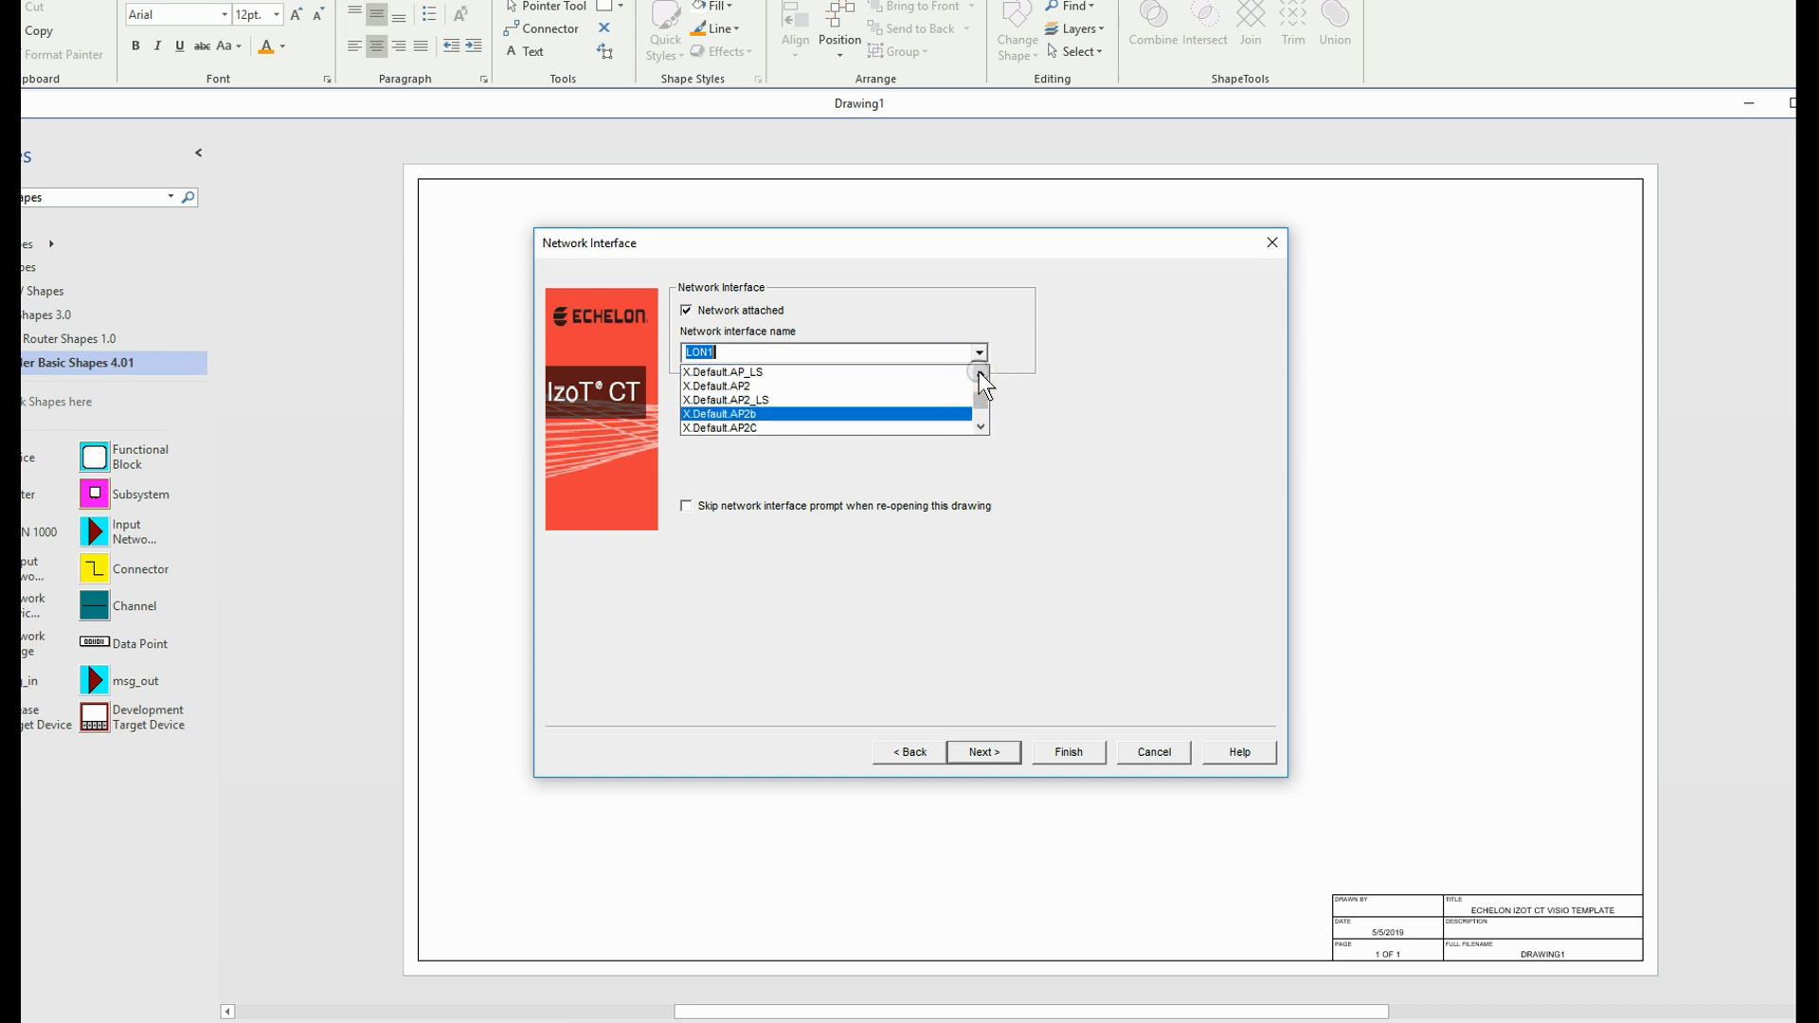
pyautogui.click(981, 373)
pyautogui.click(981, 374)
pyautogui.click(765, 388)
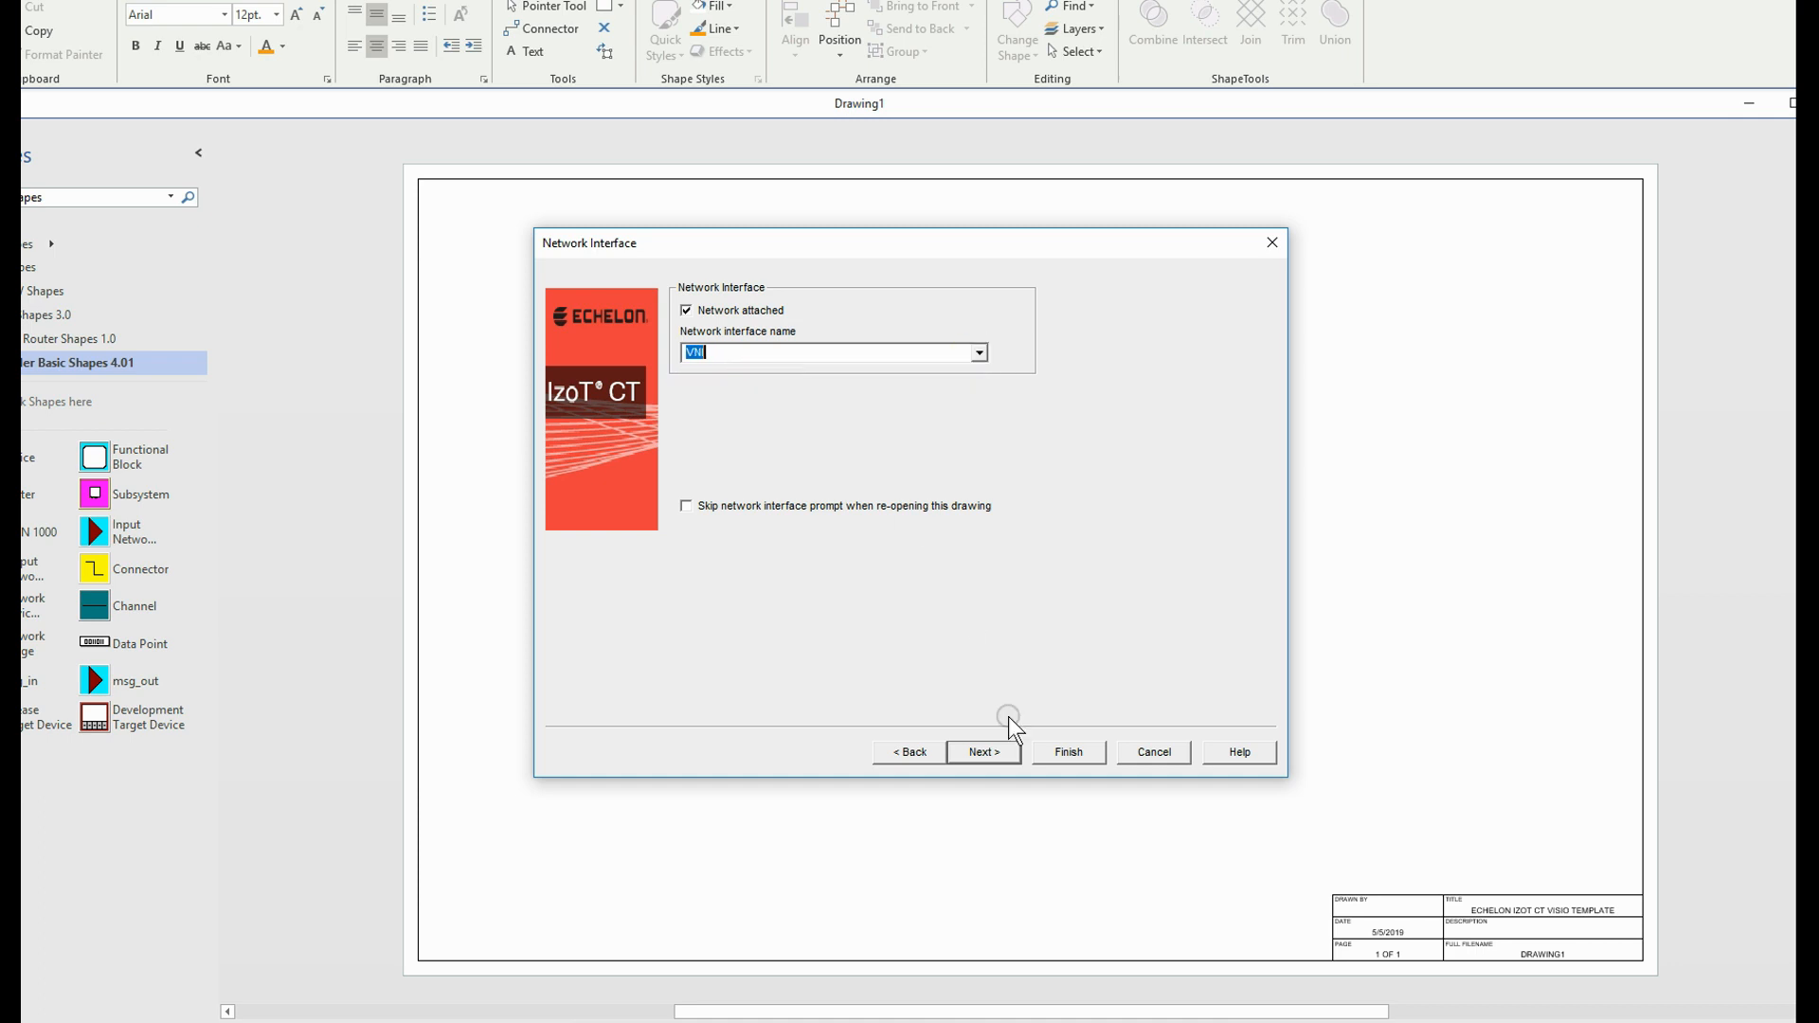
pyautogui.click(984, 752)
pyautogui.click(726, 321)
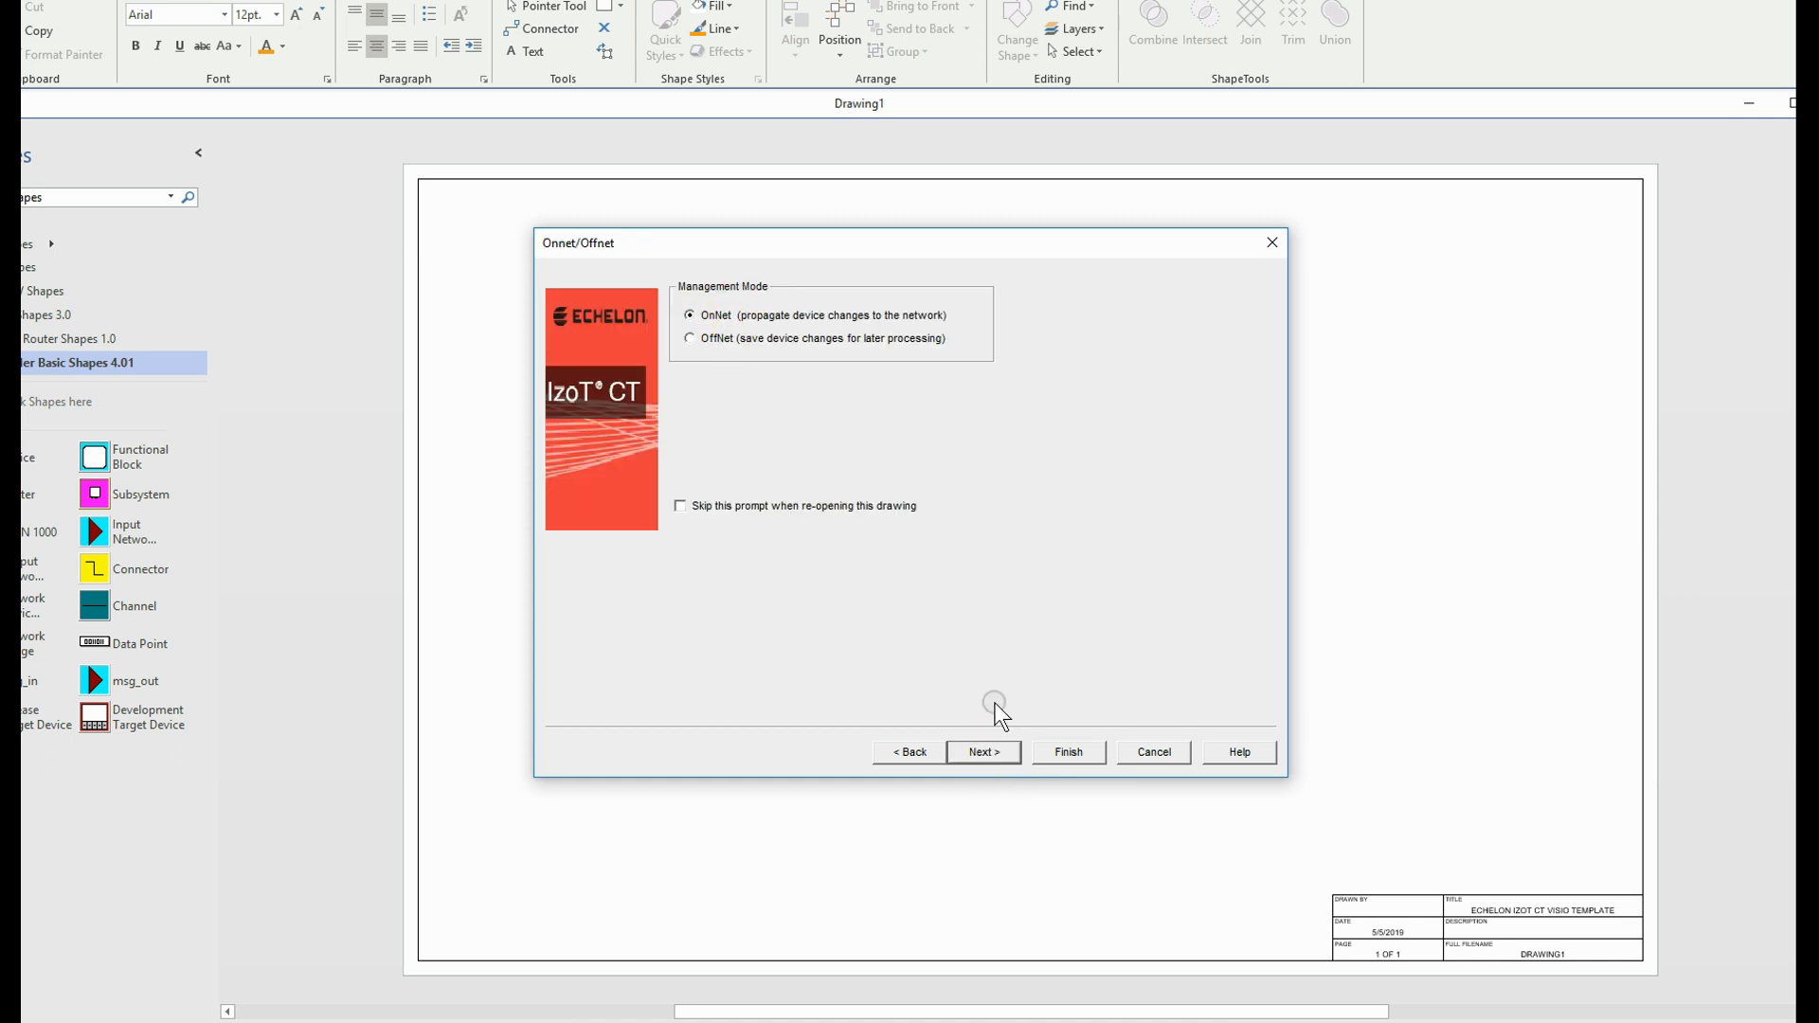
pyautogui.click(984, 751)
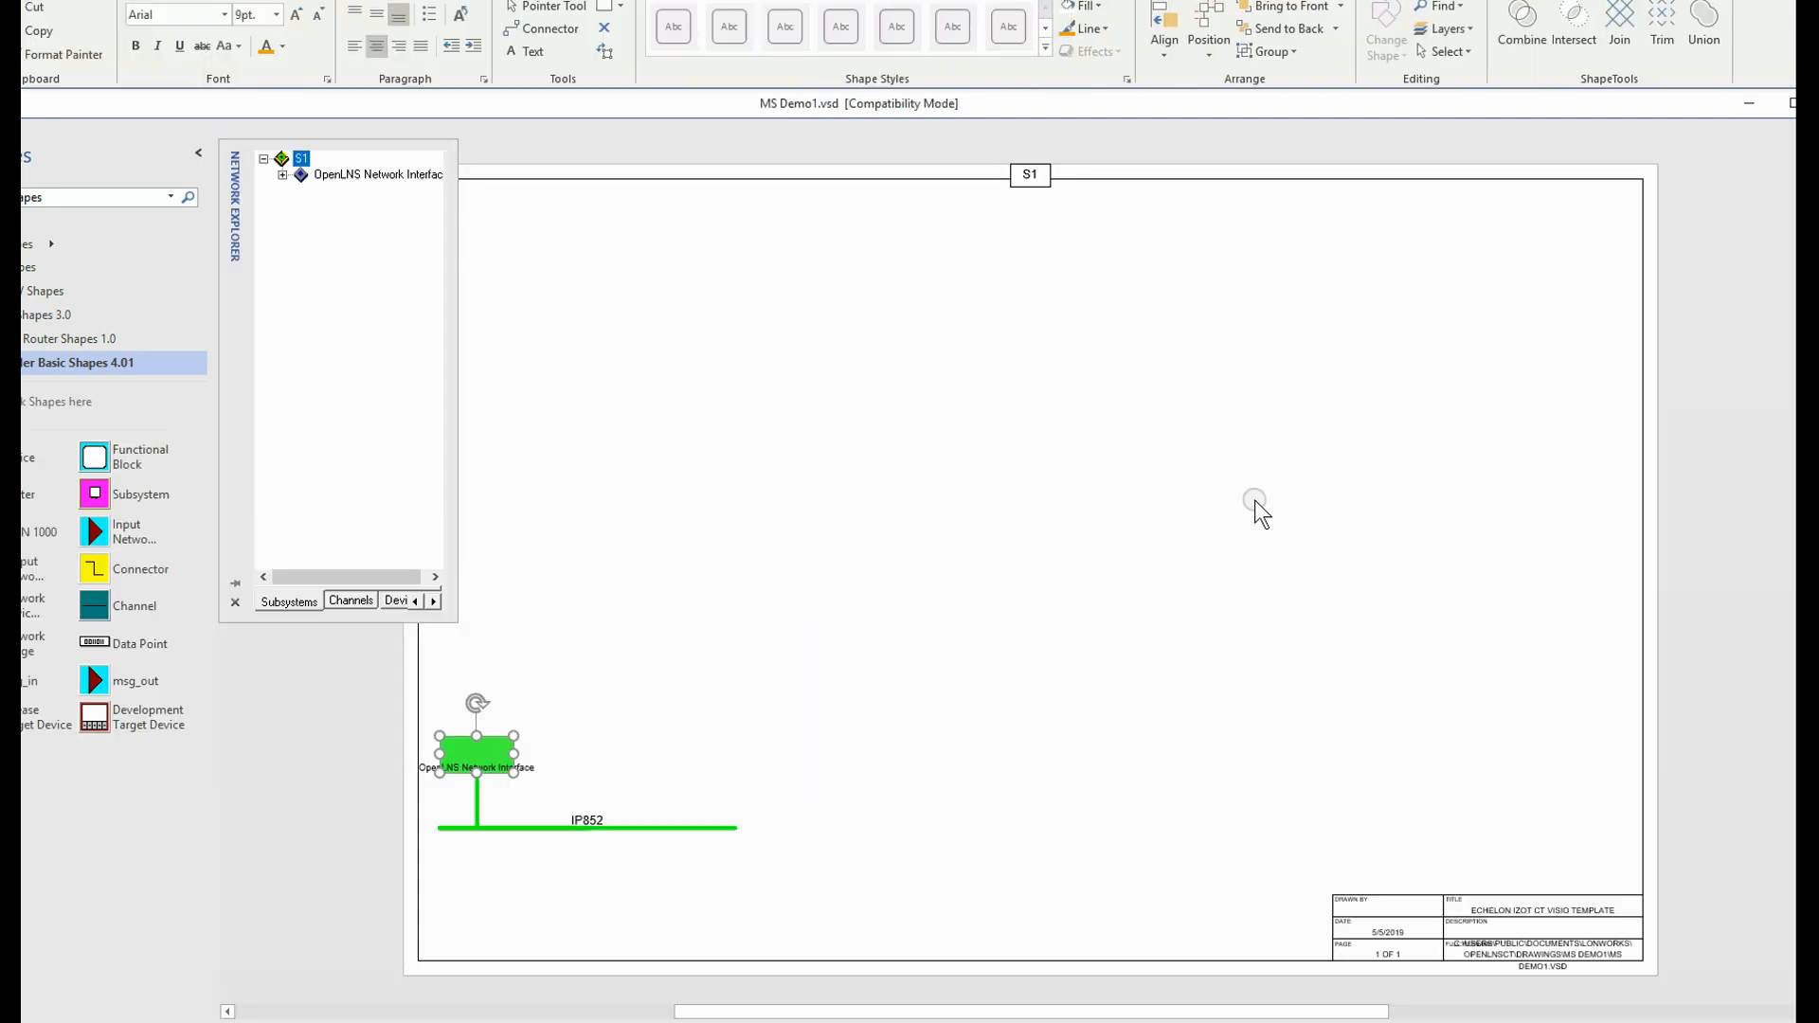
pyautogui.click(1796, 0)
pyautogui.moveTo(1076, 7)
pyautogui.mouseDown()
pyautogui.moveTo(1125, 18)
pyautogui.moveTo(1099, 29)
pyautogui.mouseUp()
pyautogui.moveTo(1464, 850); pyautogui.dragTo(1793, 1020)
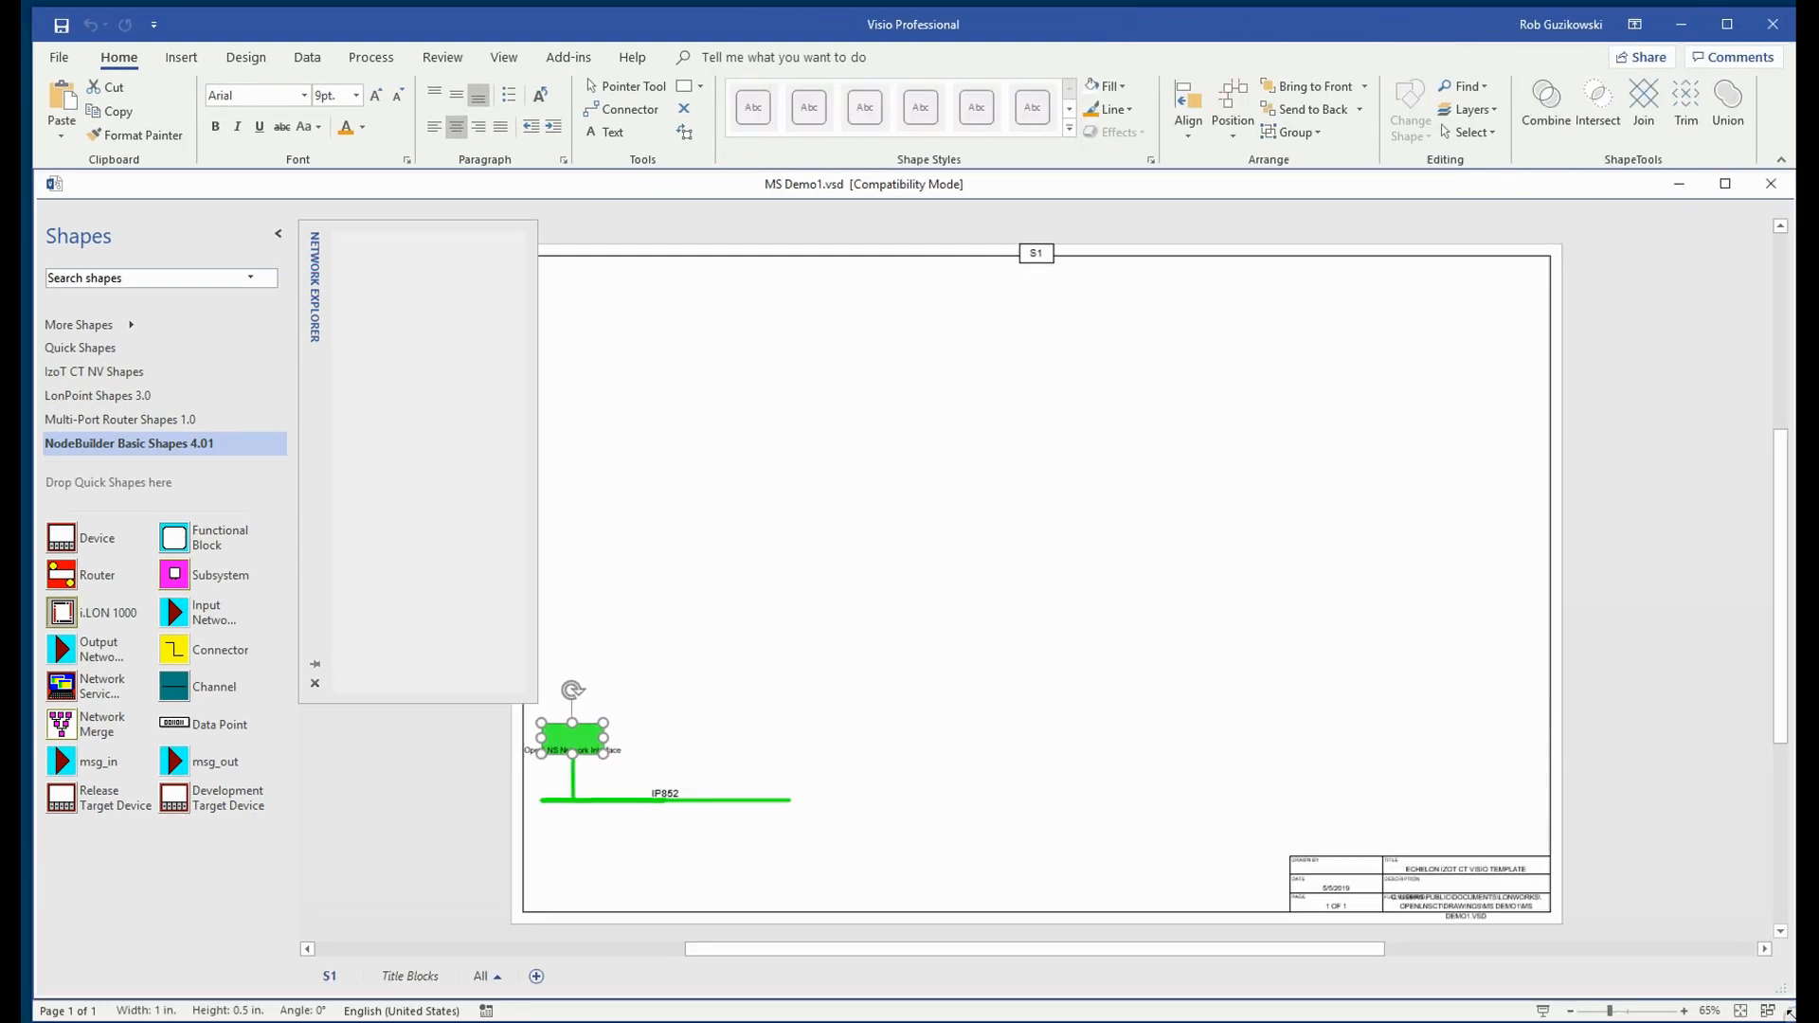
# Step: Check the IP852 channel's transceiver type and round-trip delay in its properties
pyautogui.rightClick(692, 799)
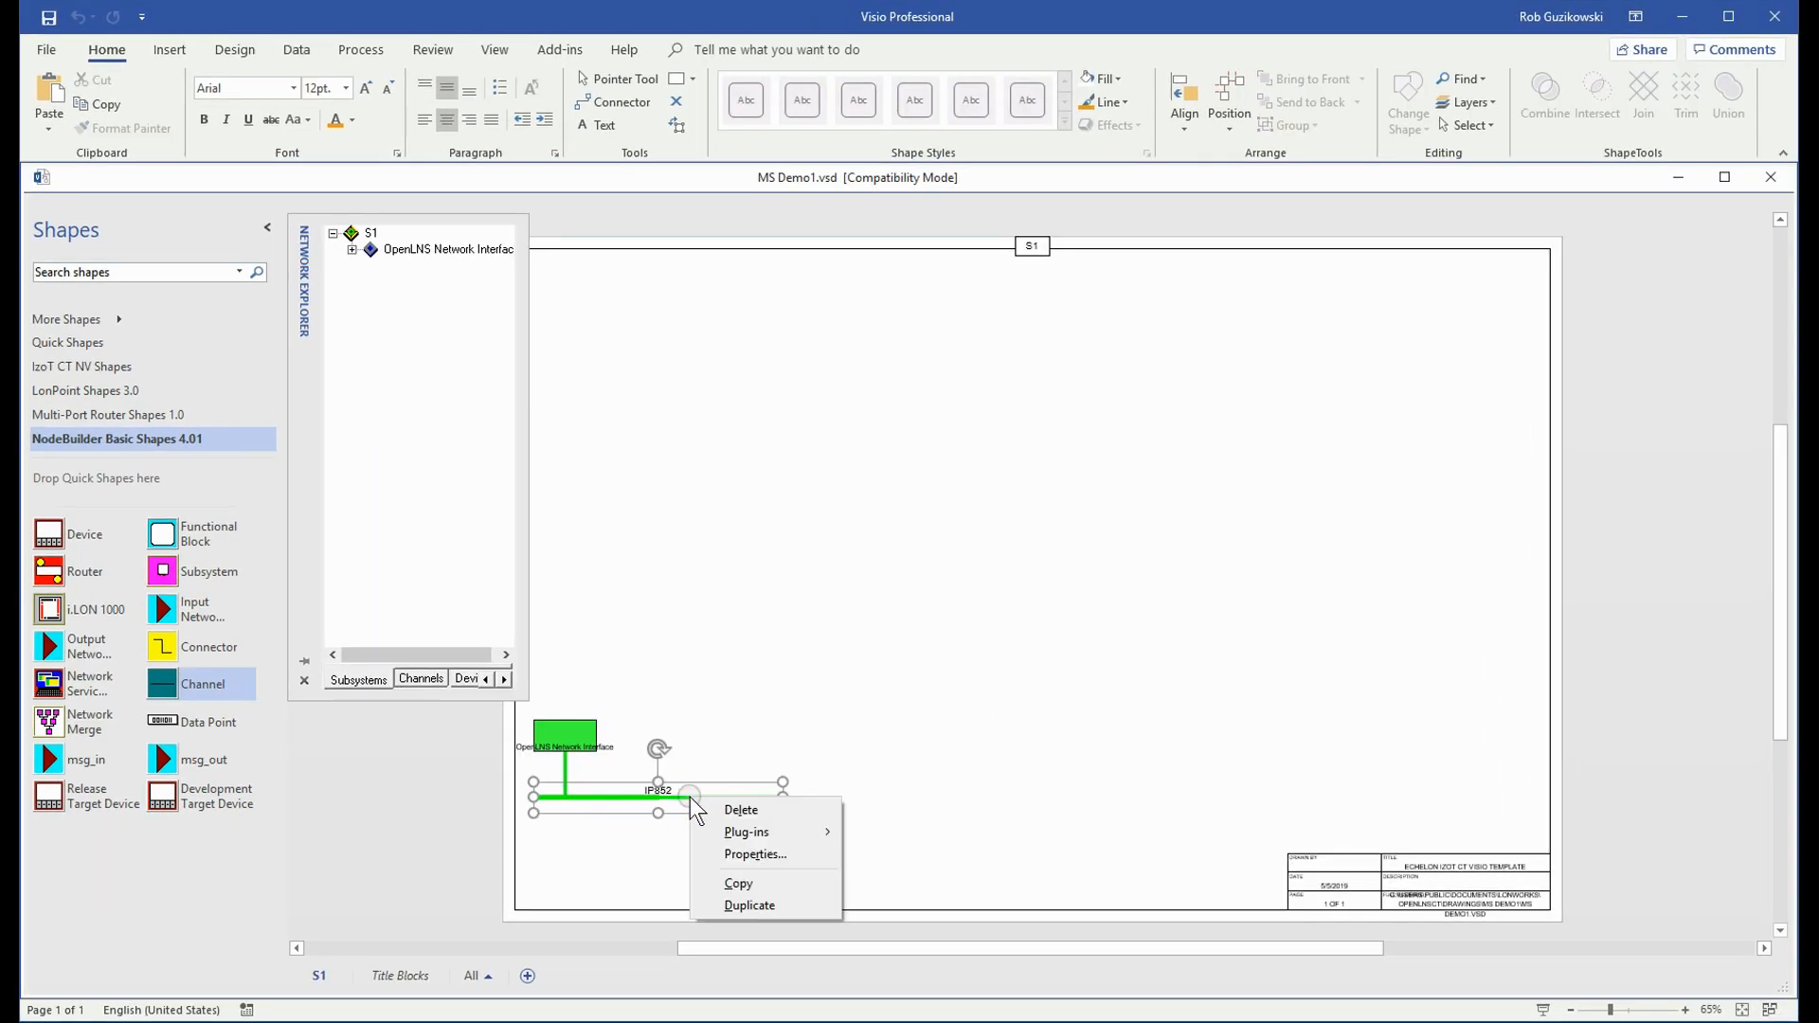
pyautogui.click(765, 856)
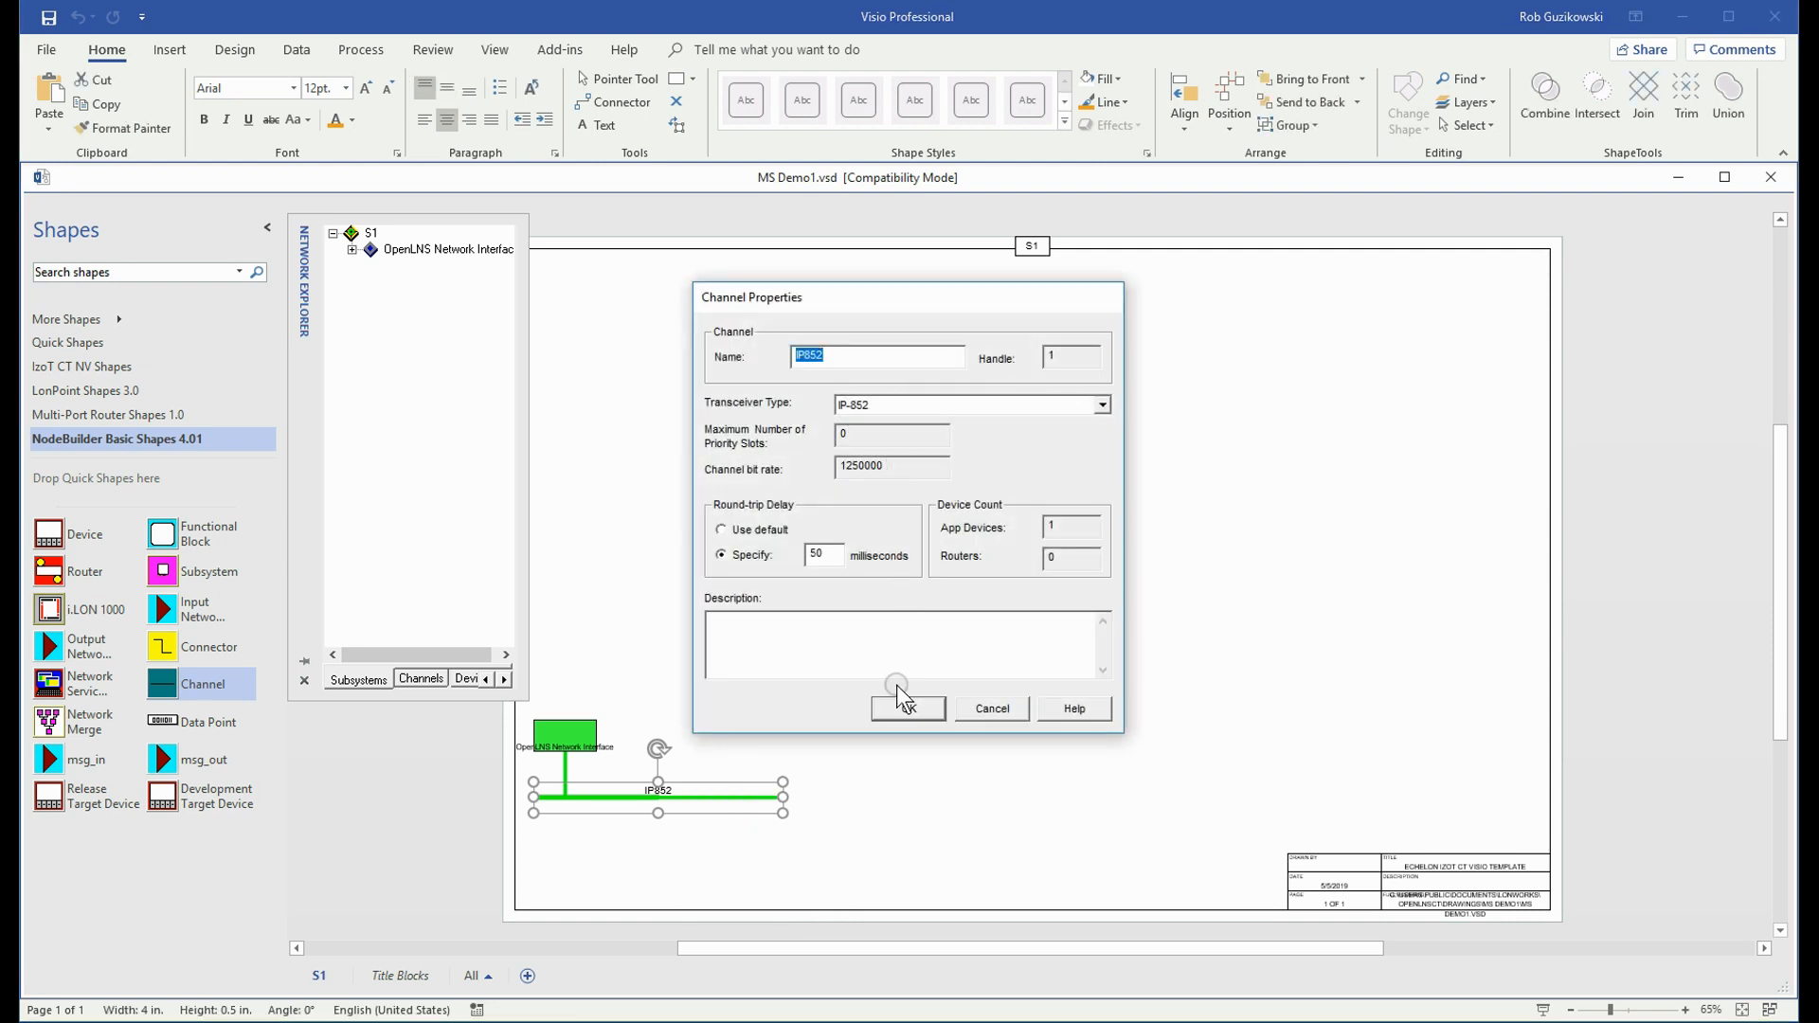
pyautogui.click(908, 709)
# Step: Add a new channel above the IP852 channel with transceiver type IP-70 and name it IP70-01
pyautogui.moveTo(211, 682); pyautogui.dragTo(826, 699)
pyautogui.click(1090, 451)
pyautogui.scroll(5, 1096, 490)
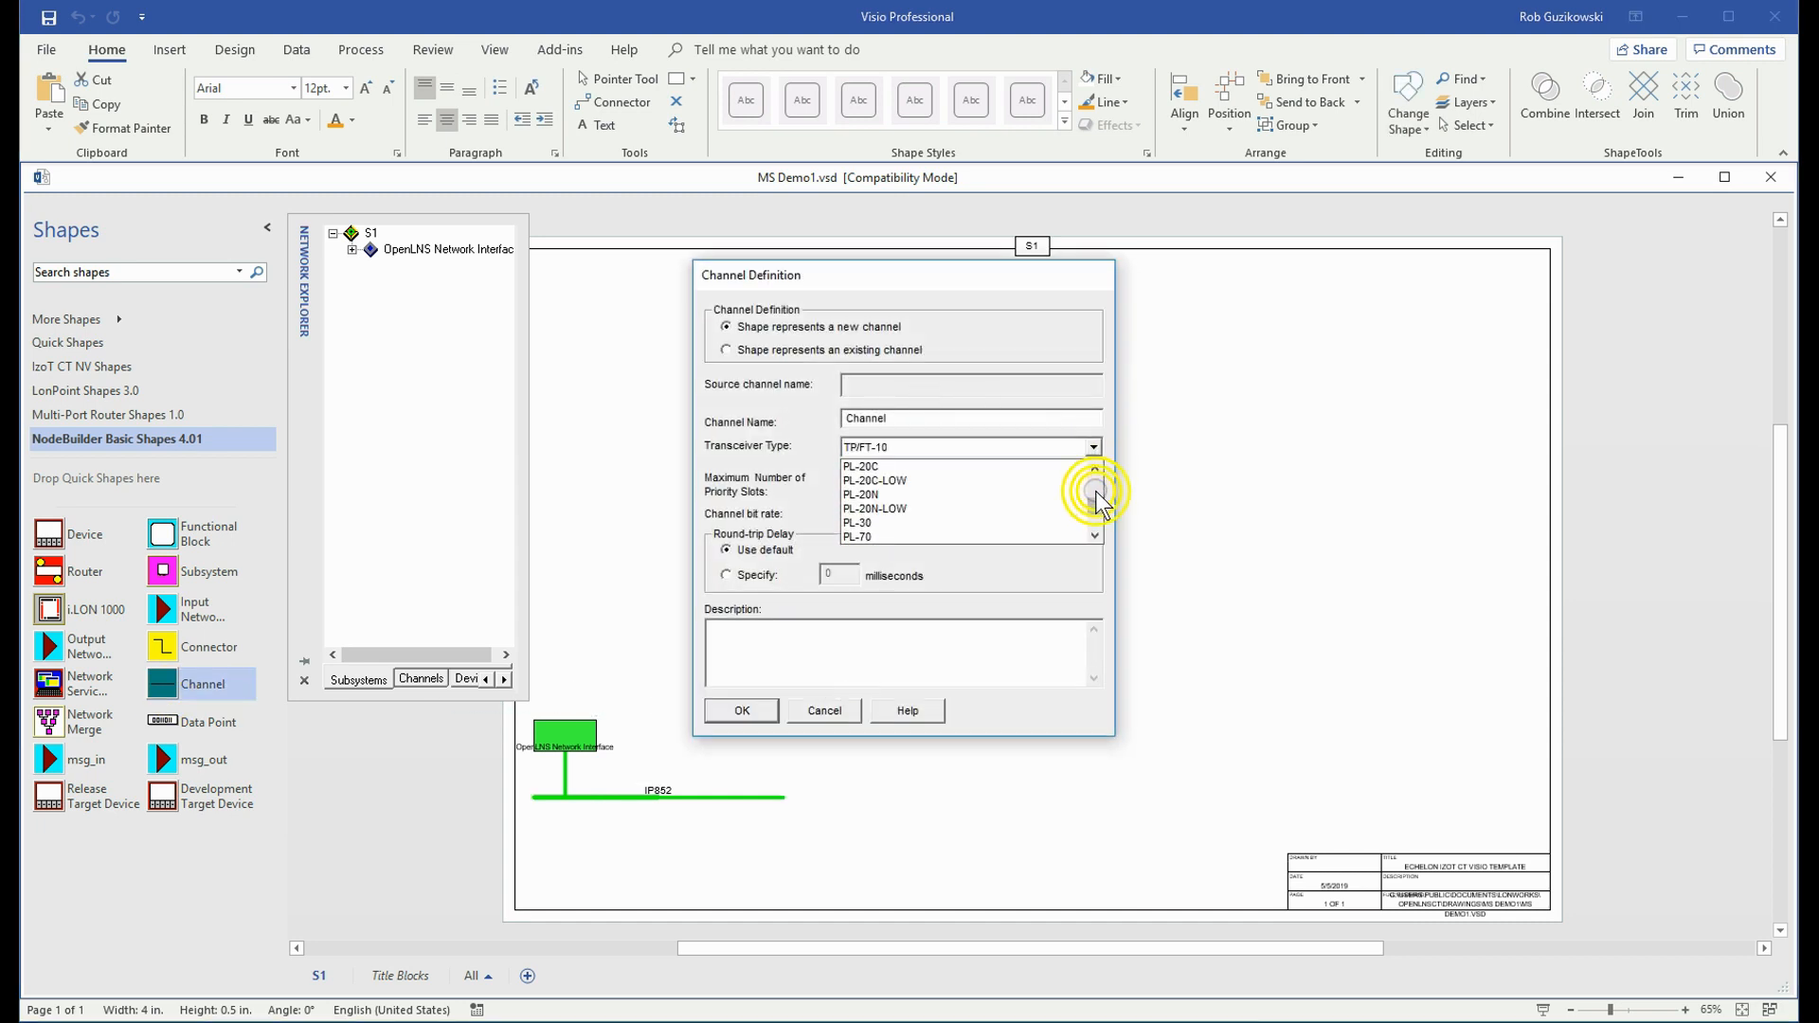
pyautogui.click(914, 524)
pyautogui.doubleClick(914, 419)
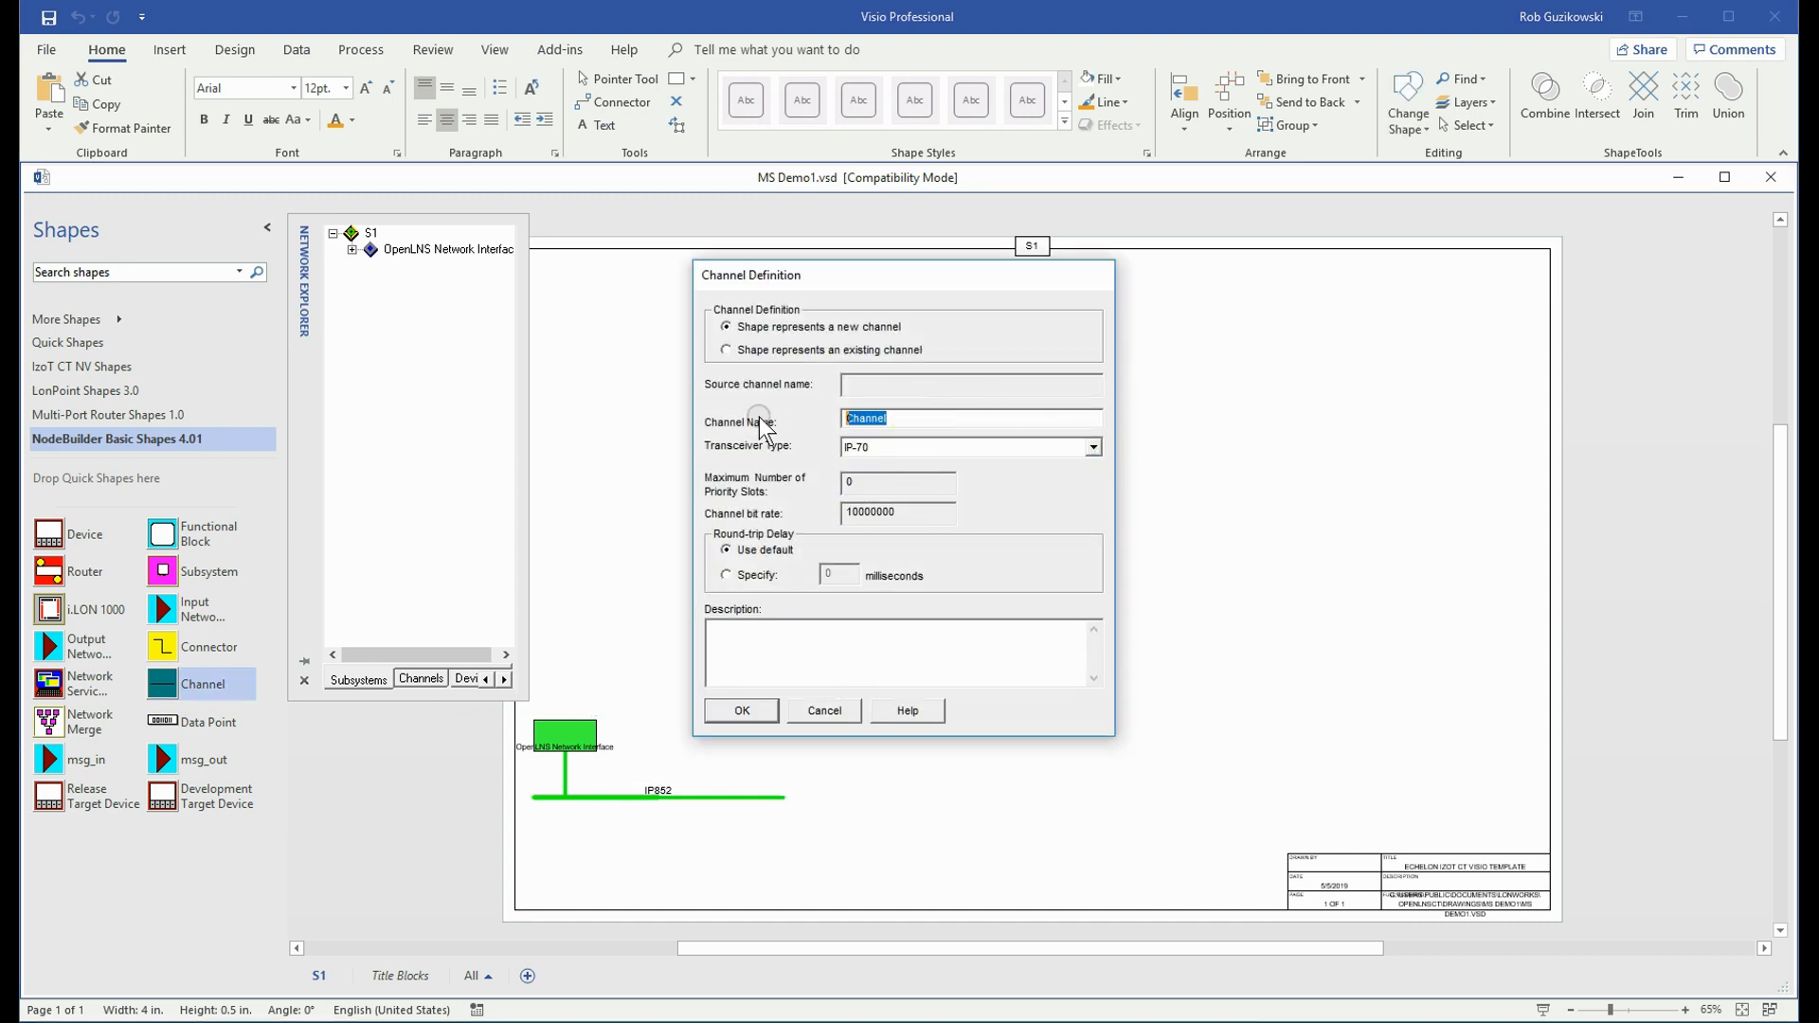
pyautogui.press('BackSpace')
pyautogui.press('Return')
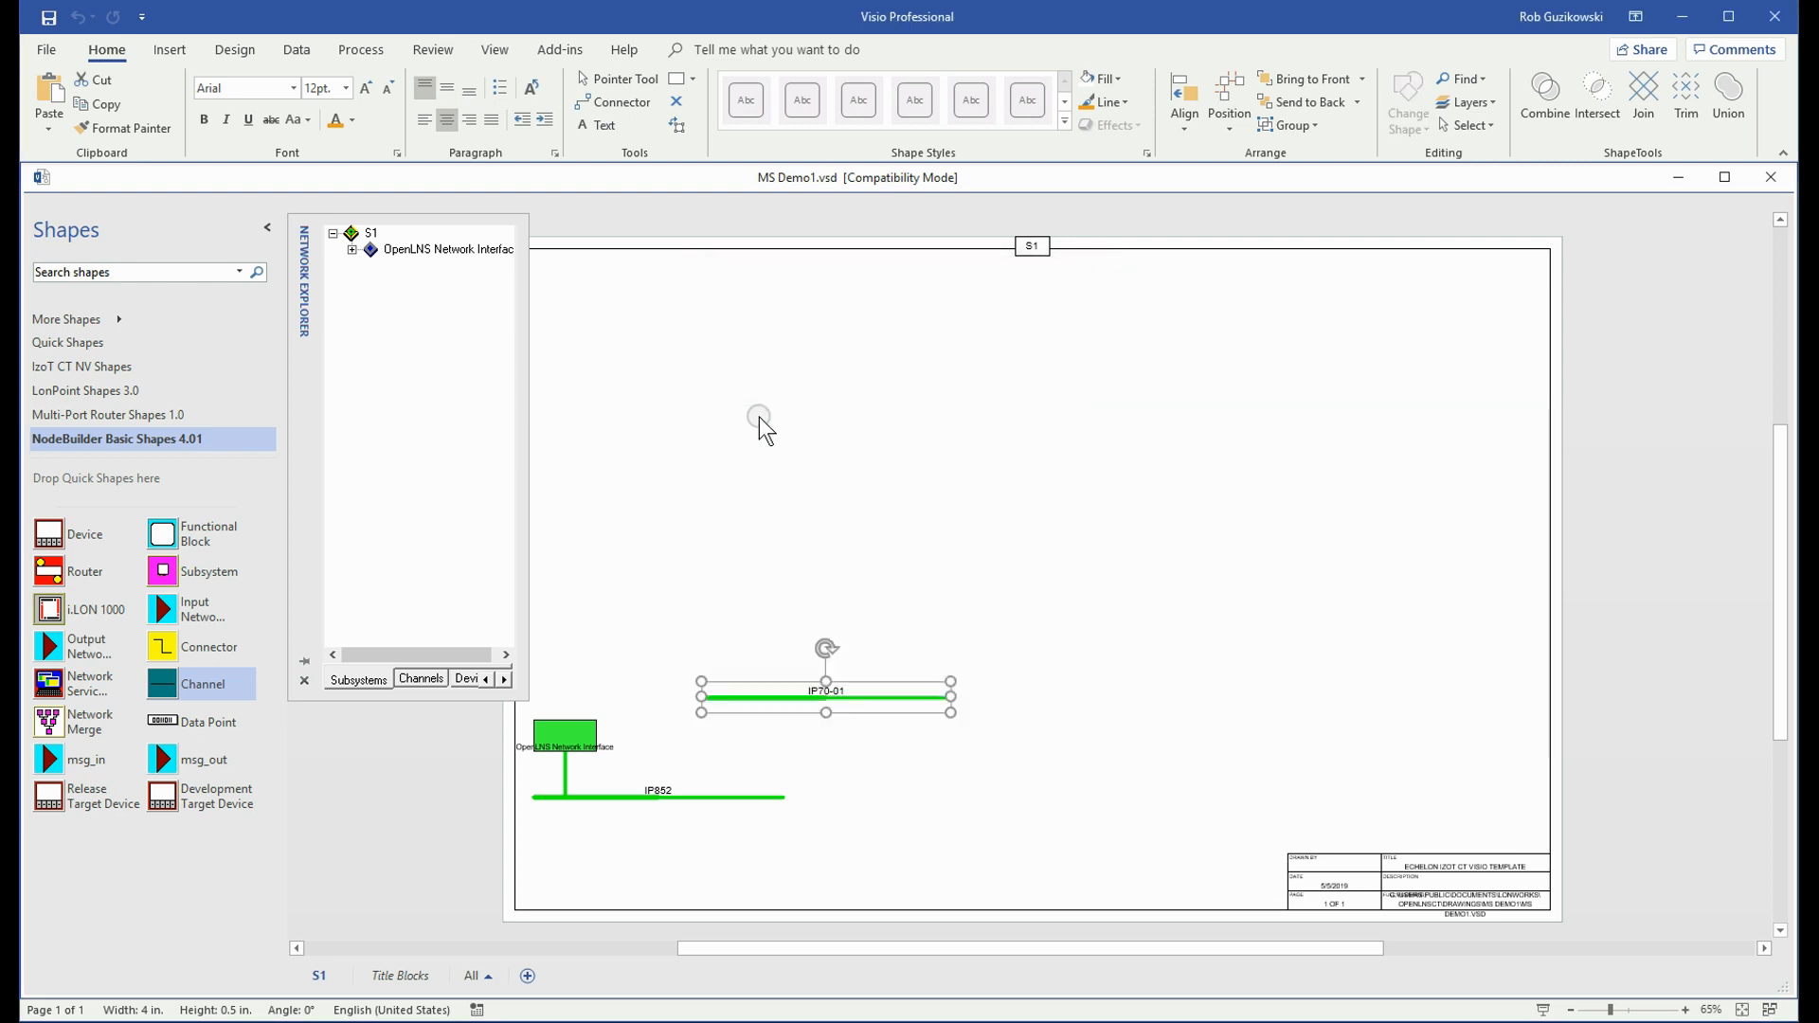
# Step: Add a new TP/FT-10 channel named FT-01 above the IP70-01 channel
pyautogui.moveTo(194, 685); pyautogui.dragTo(792, 537)
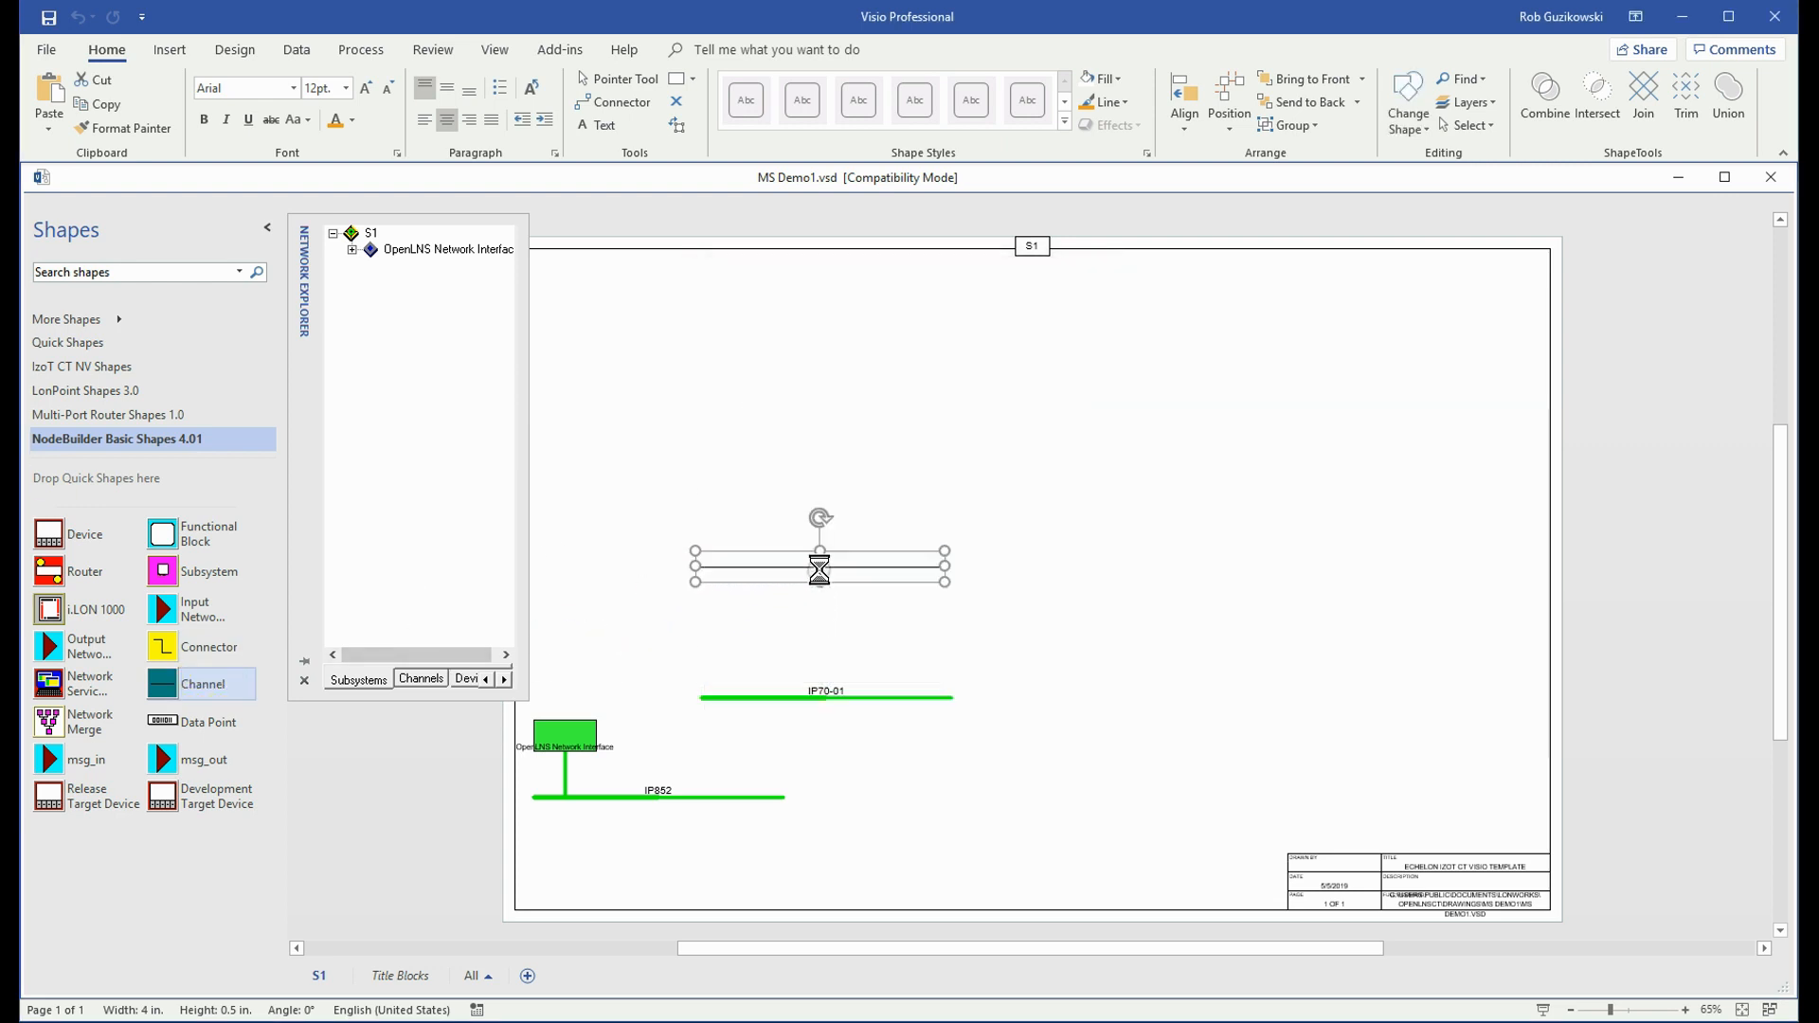
pyautogui.doubleClick(967, 416)
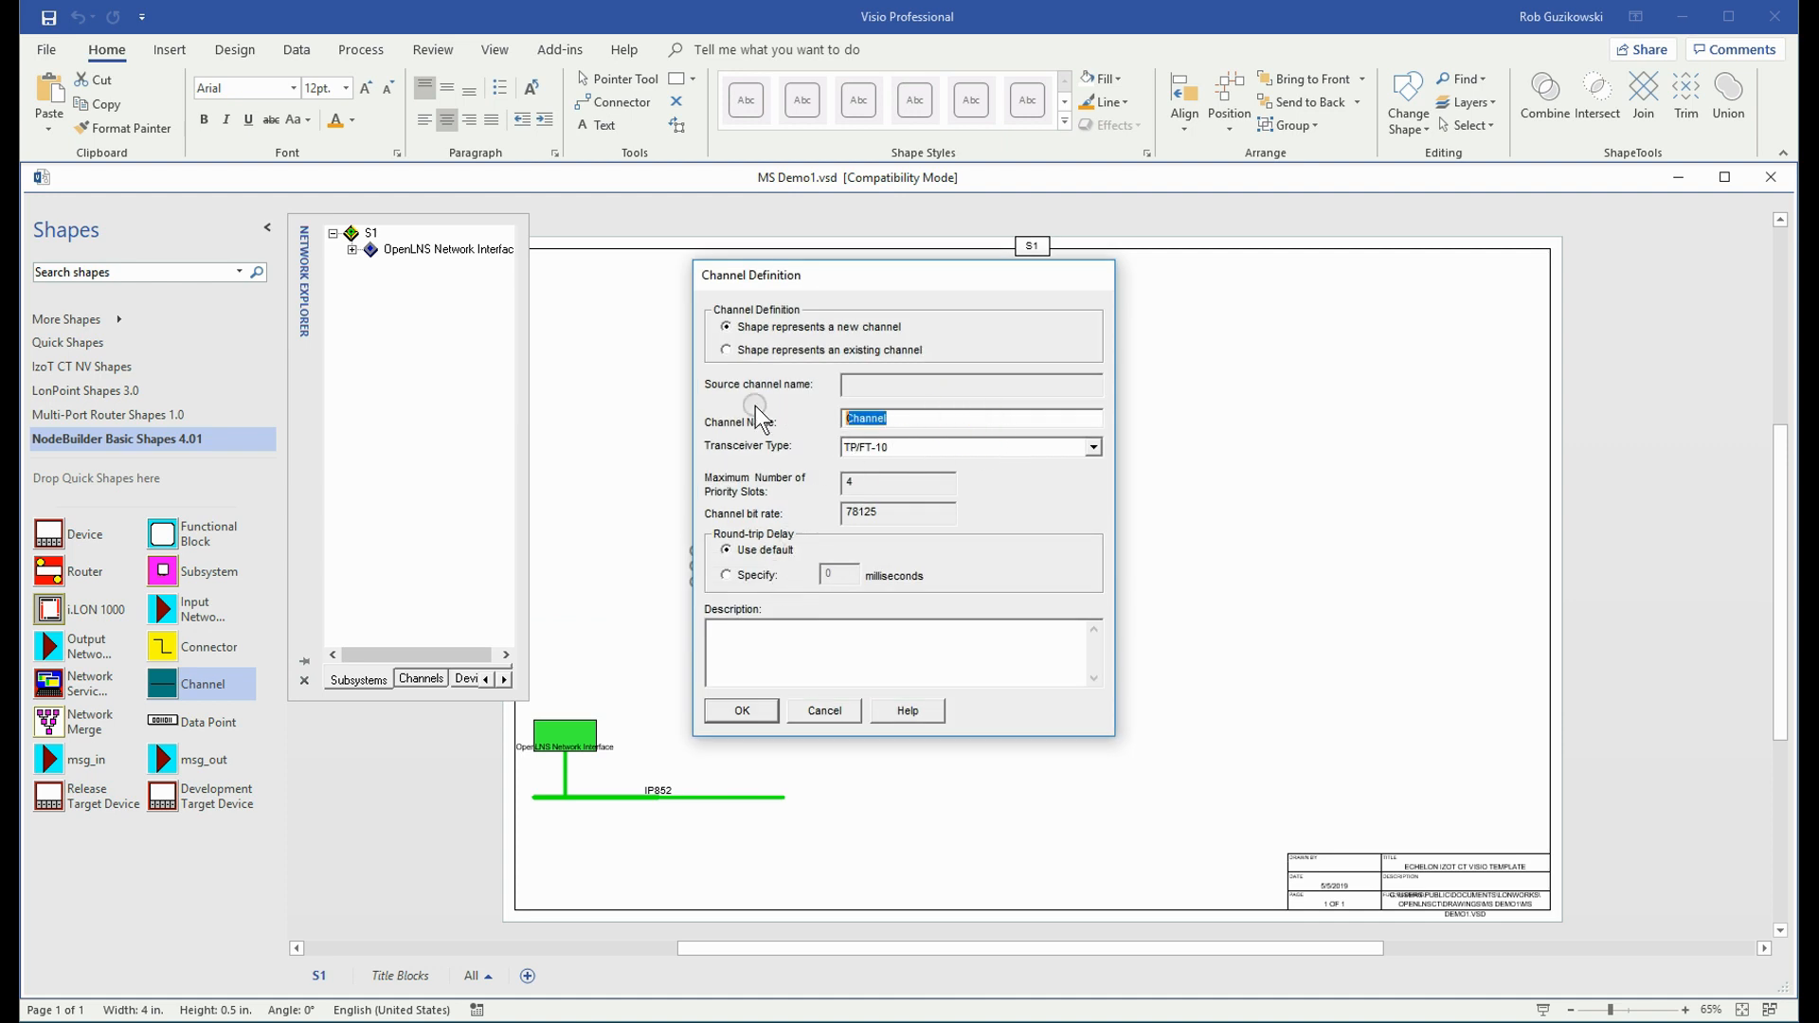
pyautogui.write('FT-01')
pyautogui.click(760, 713)
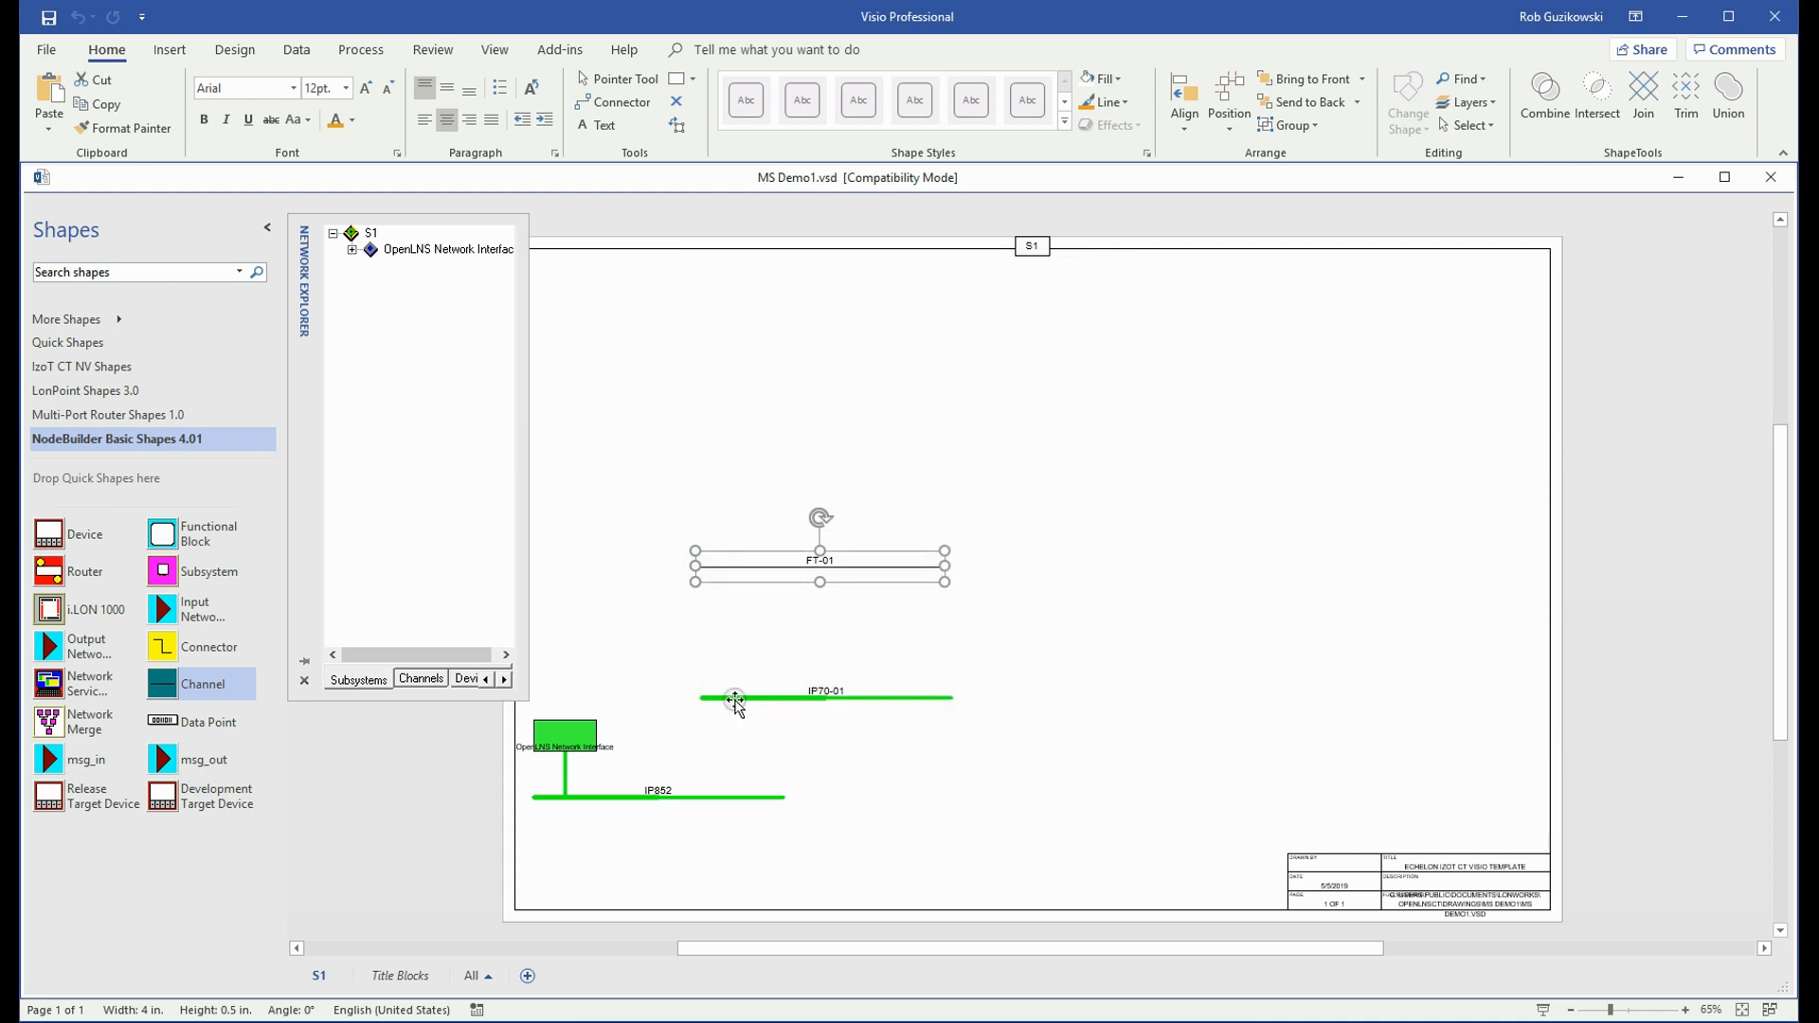
# Step: Add a router named RTR-01 between the IP70-01 and IP852 channels, without commissioning it
pyautogui.moveTo(85, 572); pyautogui.dragTo(745, 765)
pyautogui.write('R')
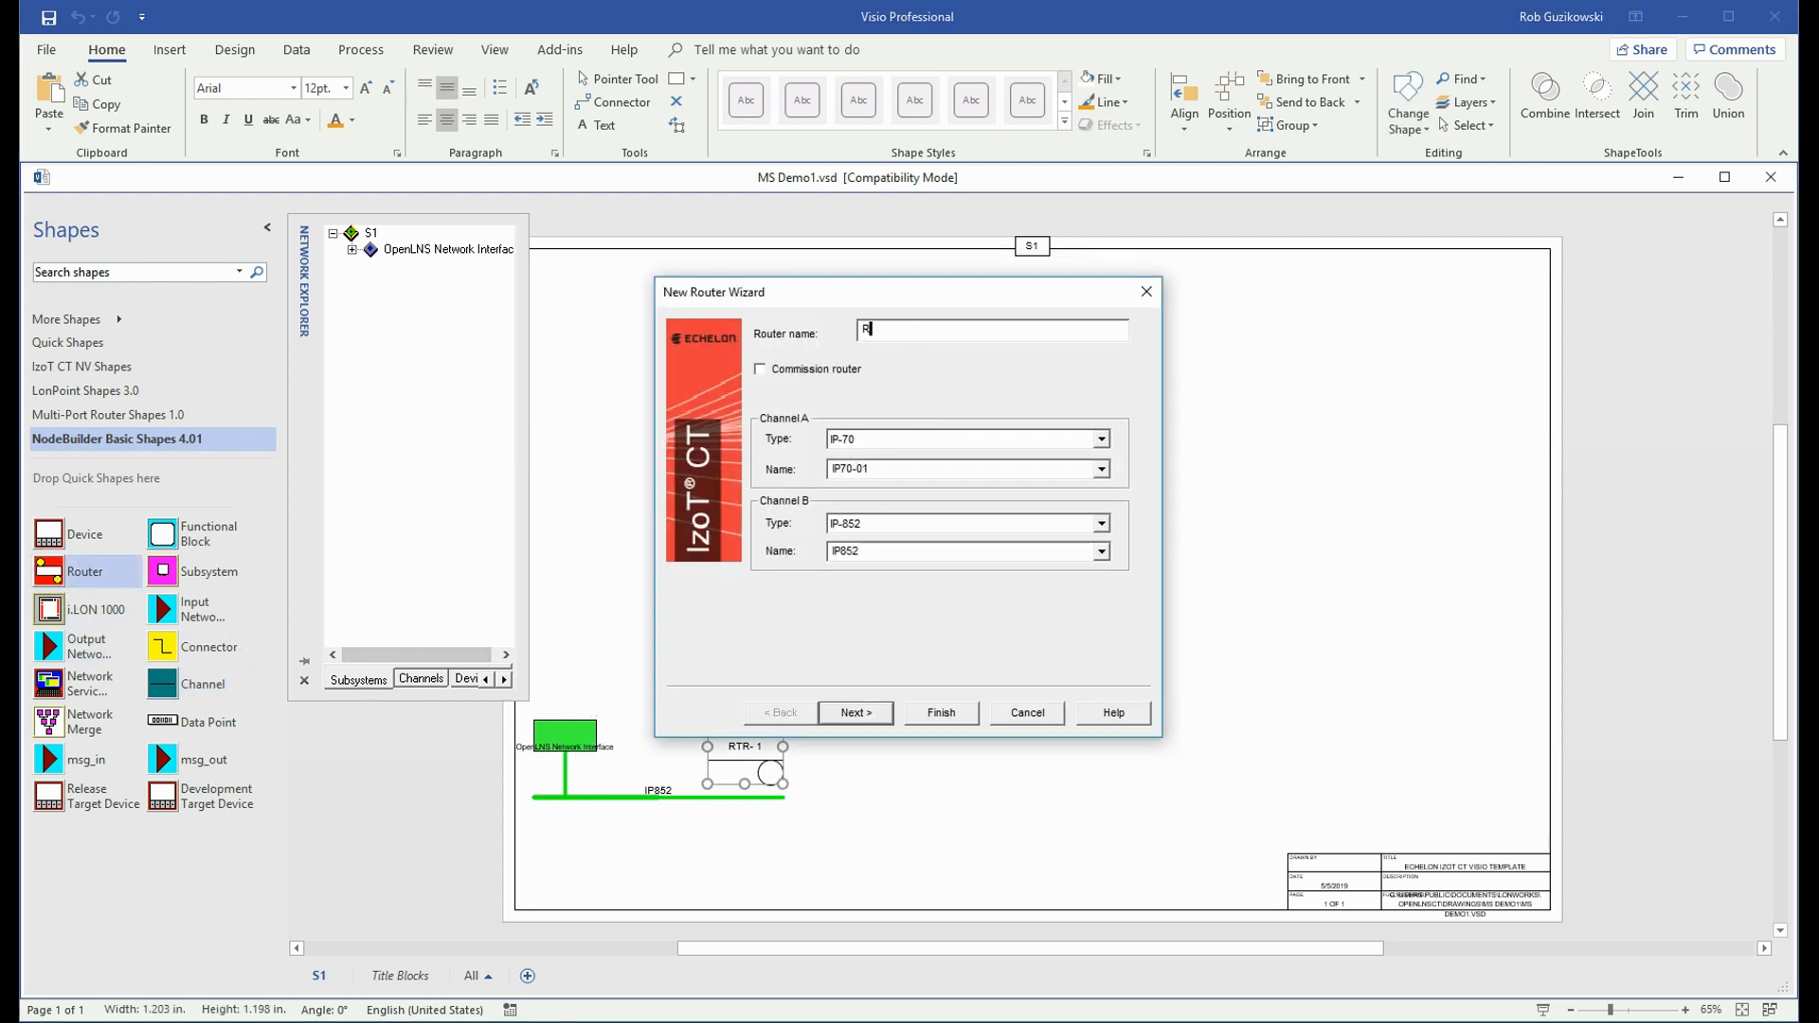
pyautogui.write('TR-01')
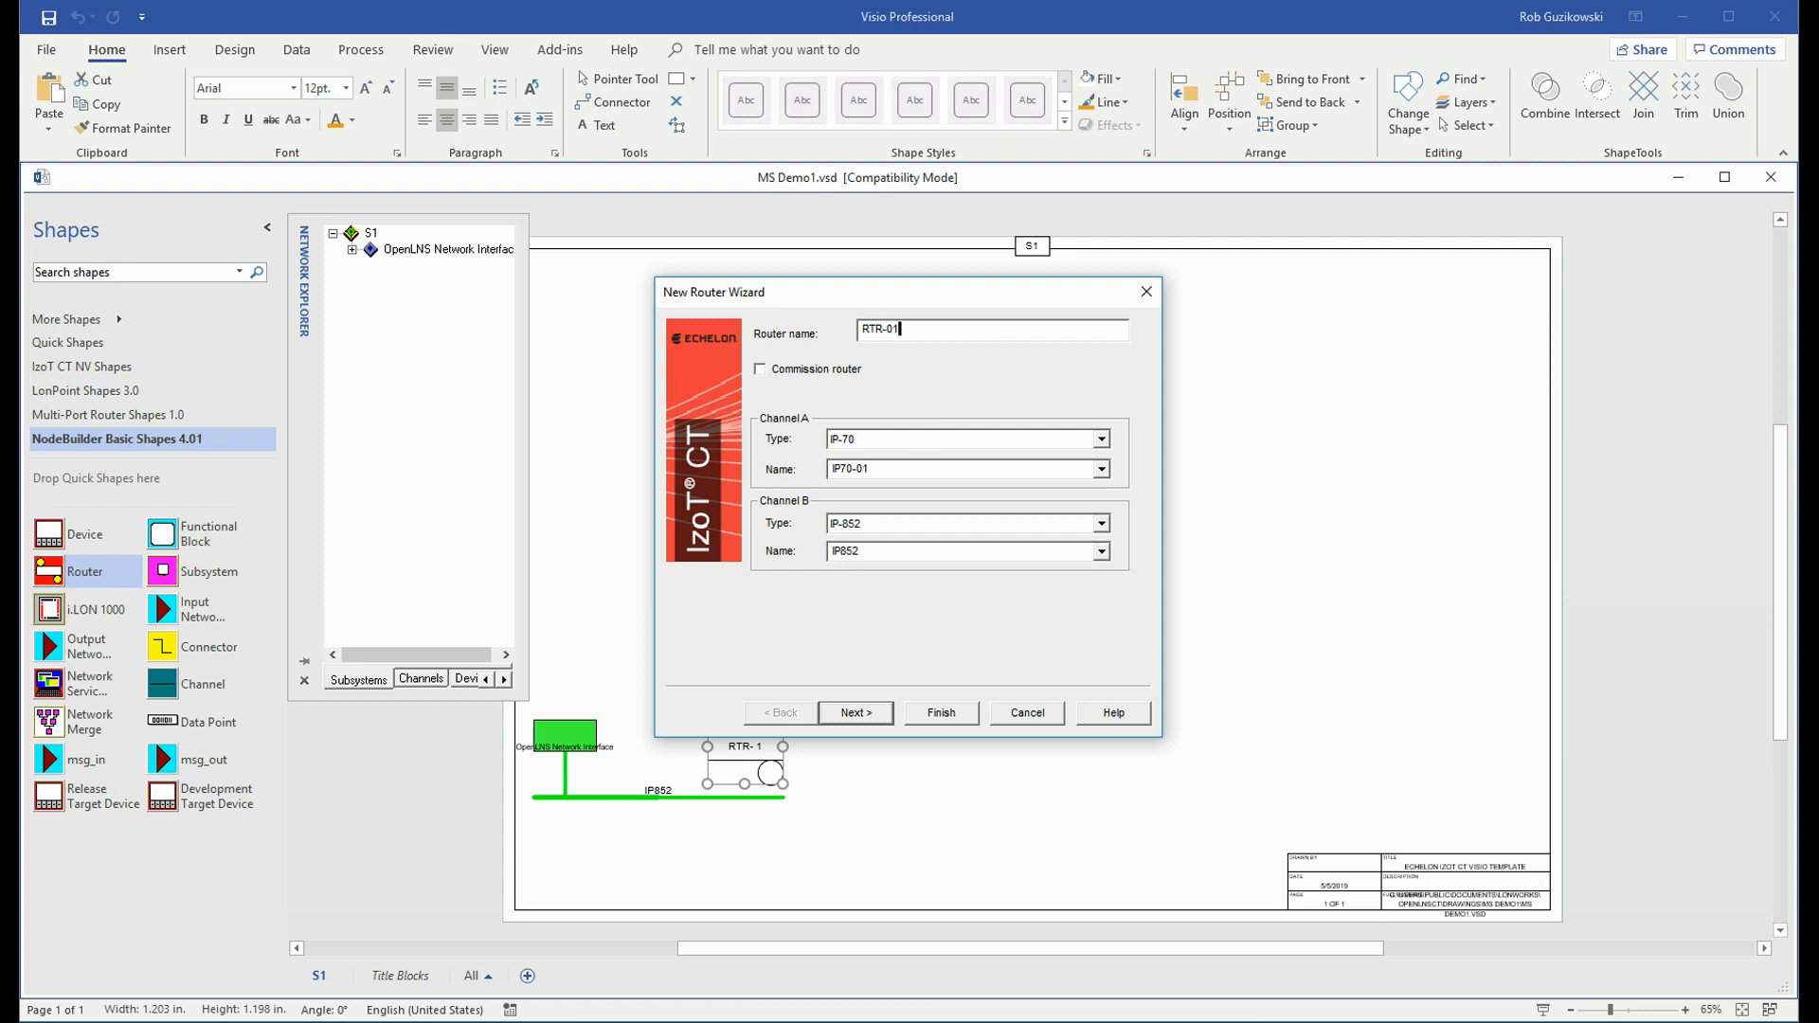
pyautogui.click(874, 717)
pyautogui.click(874, 716)
pyautogui.click(942, 722)
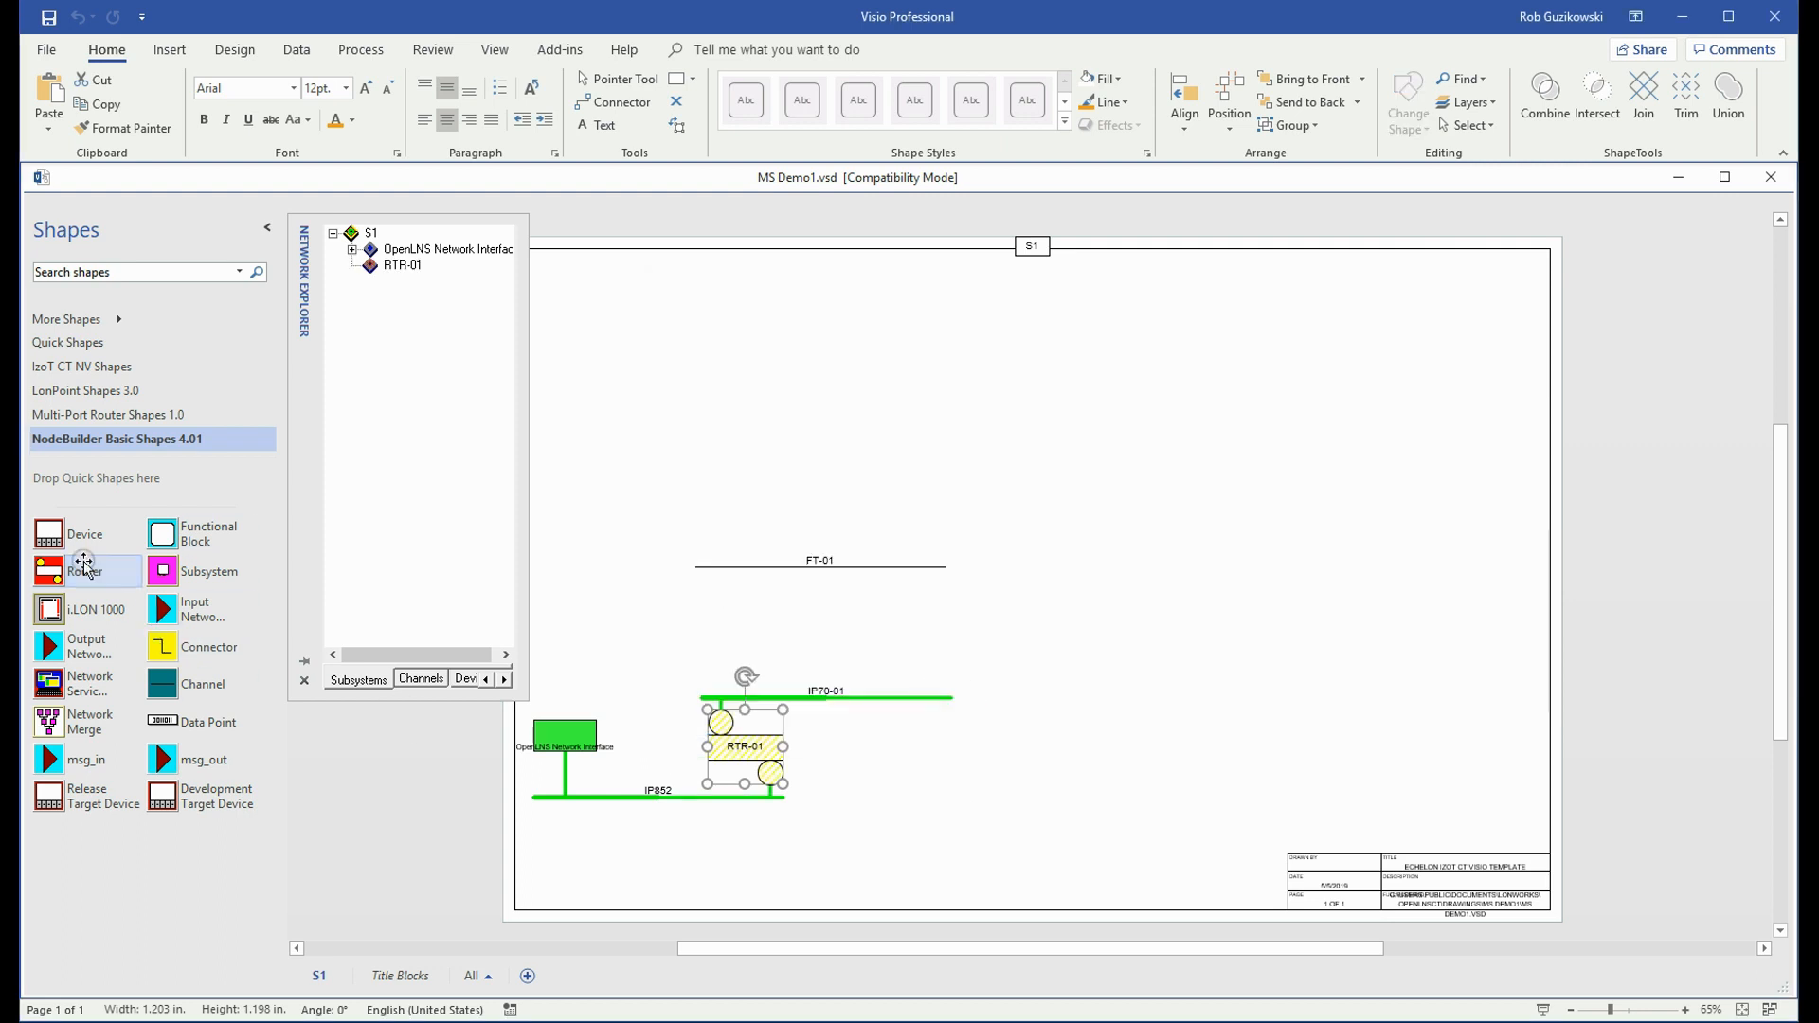
# Step: Add a router named RTR-70-01 between the FT-01 and IP70-01 channels, without commissioning it
pyautogui.moveTo(84, 565); pyautogui.dragTo(773, 595)
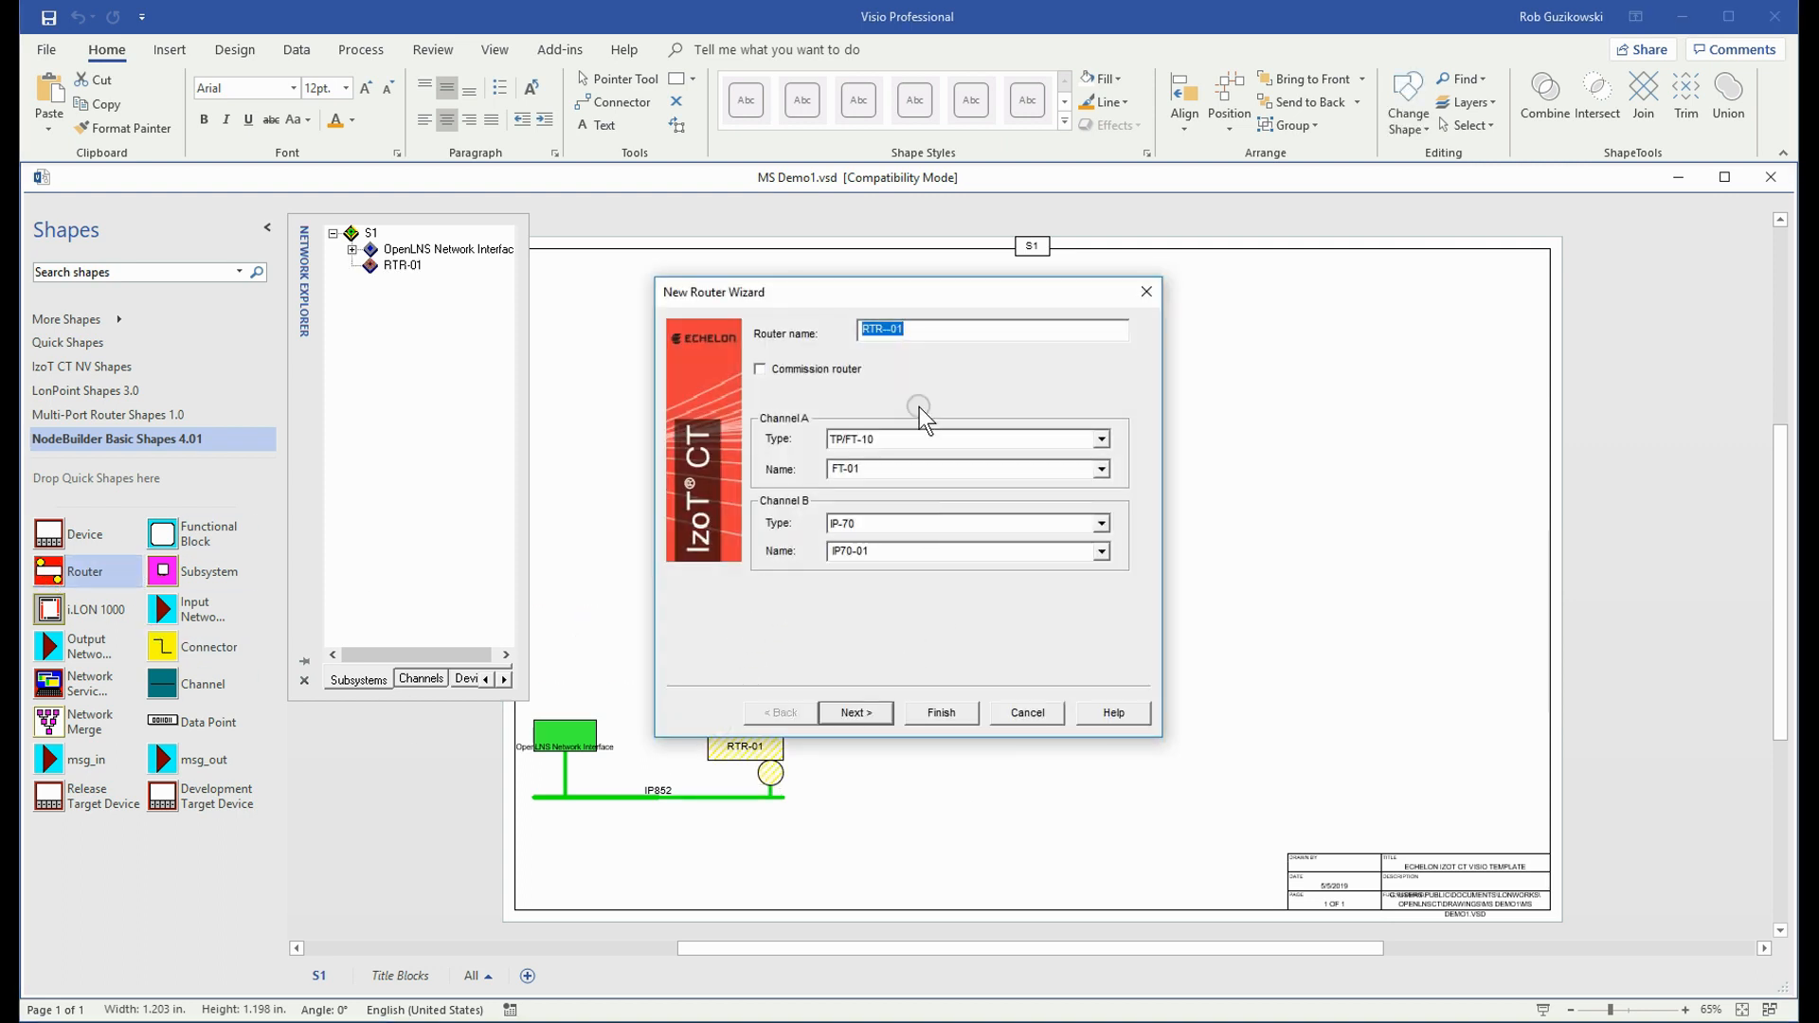
pyautogui.write('RTR')
pyautogui.click(856, 713)
pyautogui.click(856, 712)
pyautogui.click(942, 712)
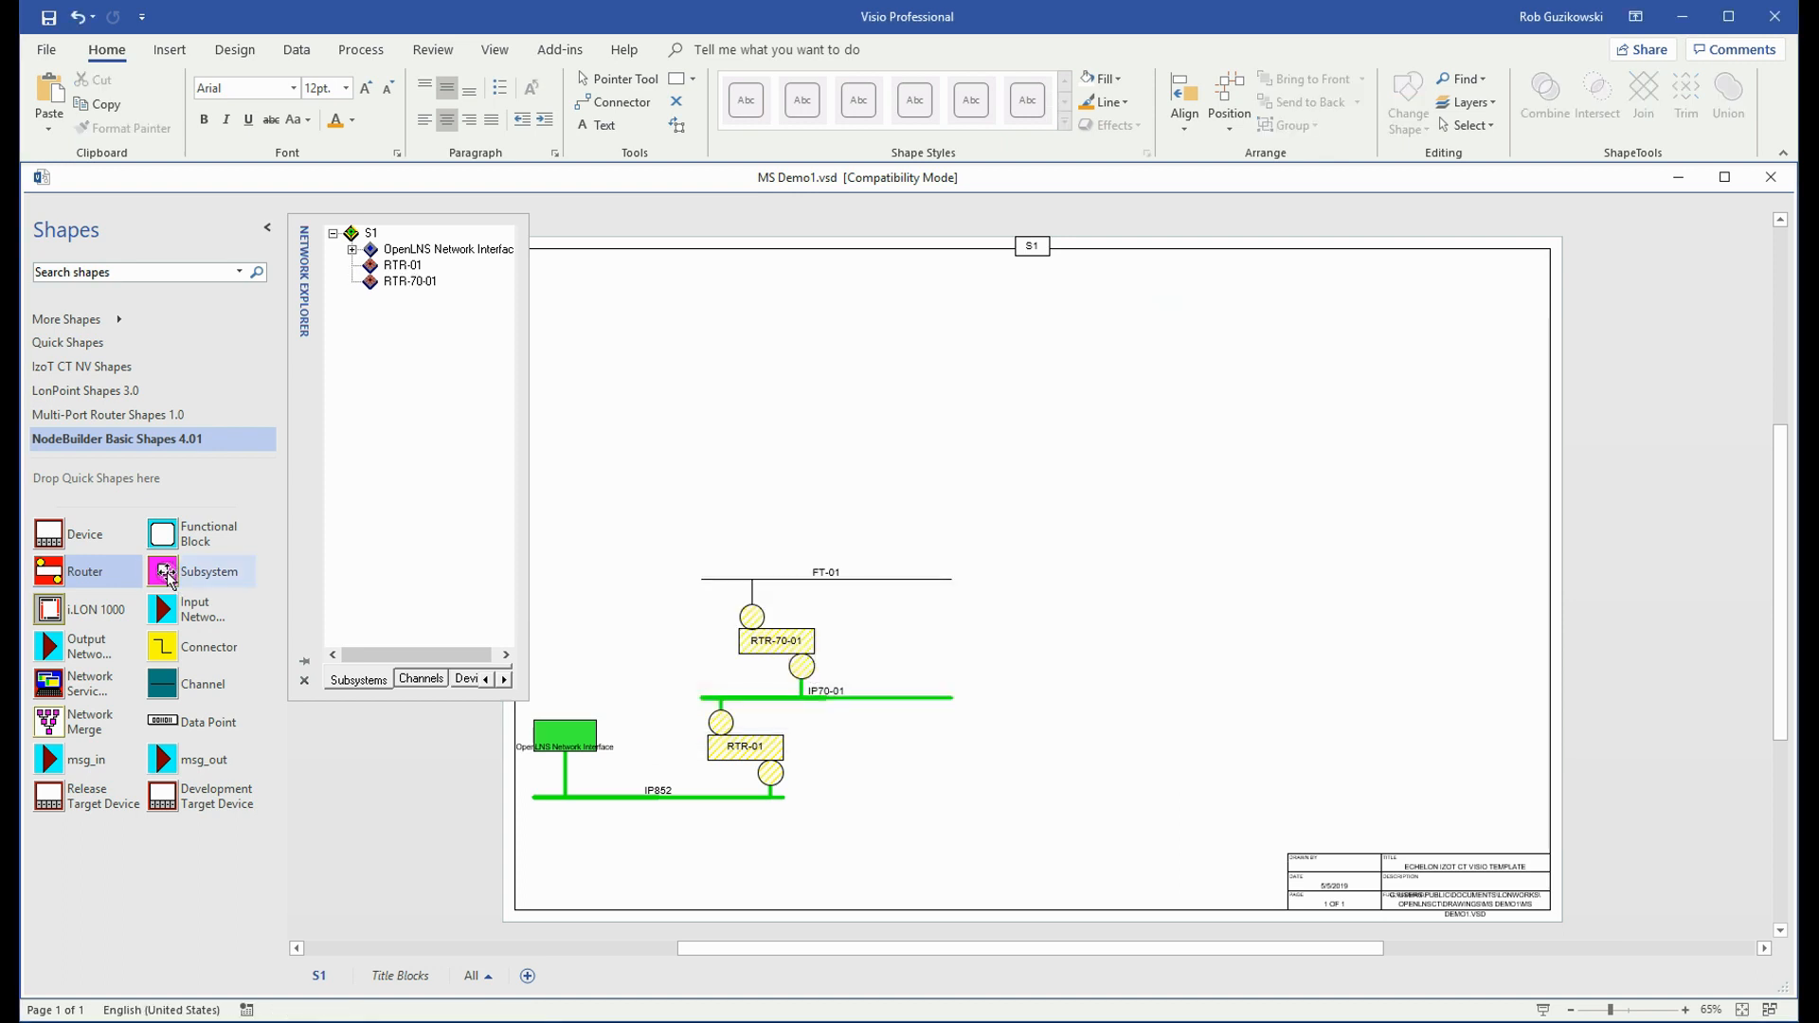
# Step: Add a subsystem named Exp-01 below the IP70-01 channel, using the existing MS DEMO1 drawing
pyautogui.moveTo(169, 573); pyautogui.dragTo(919, 750)
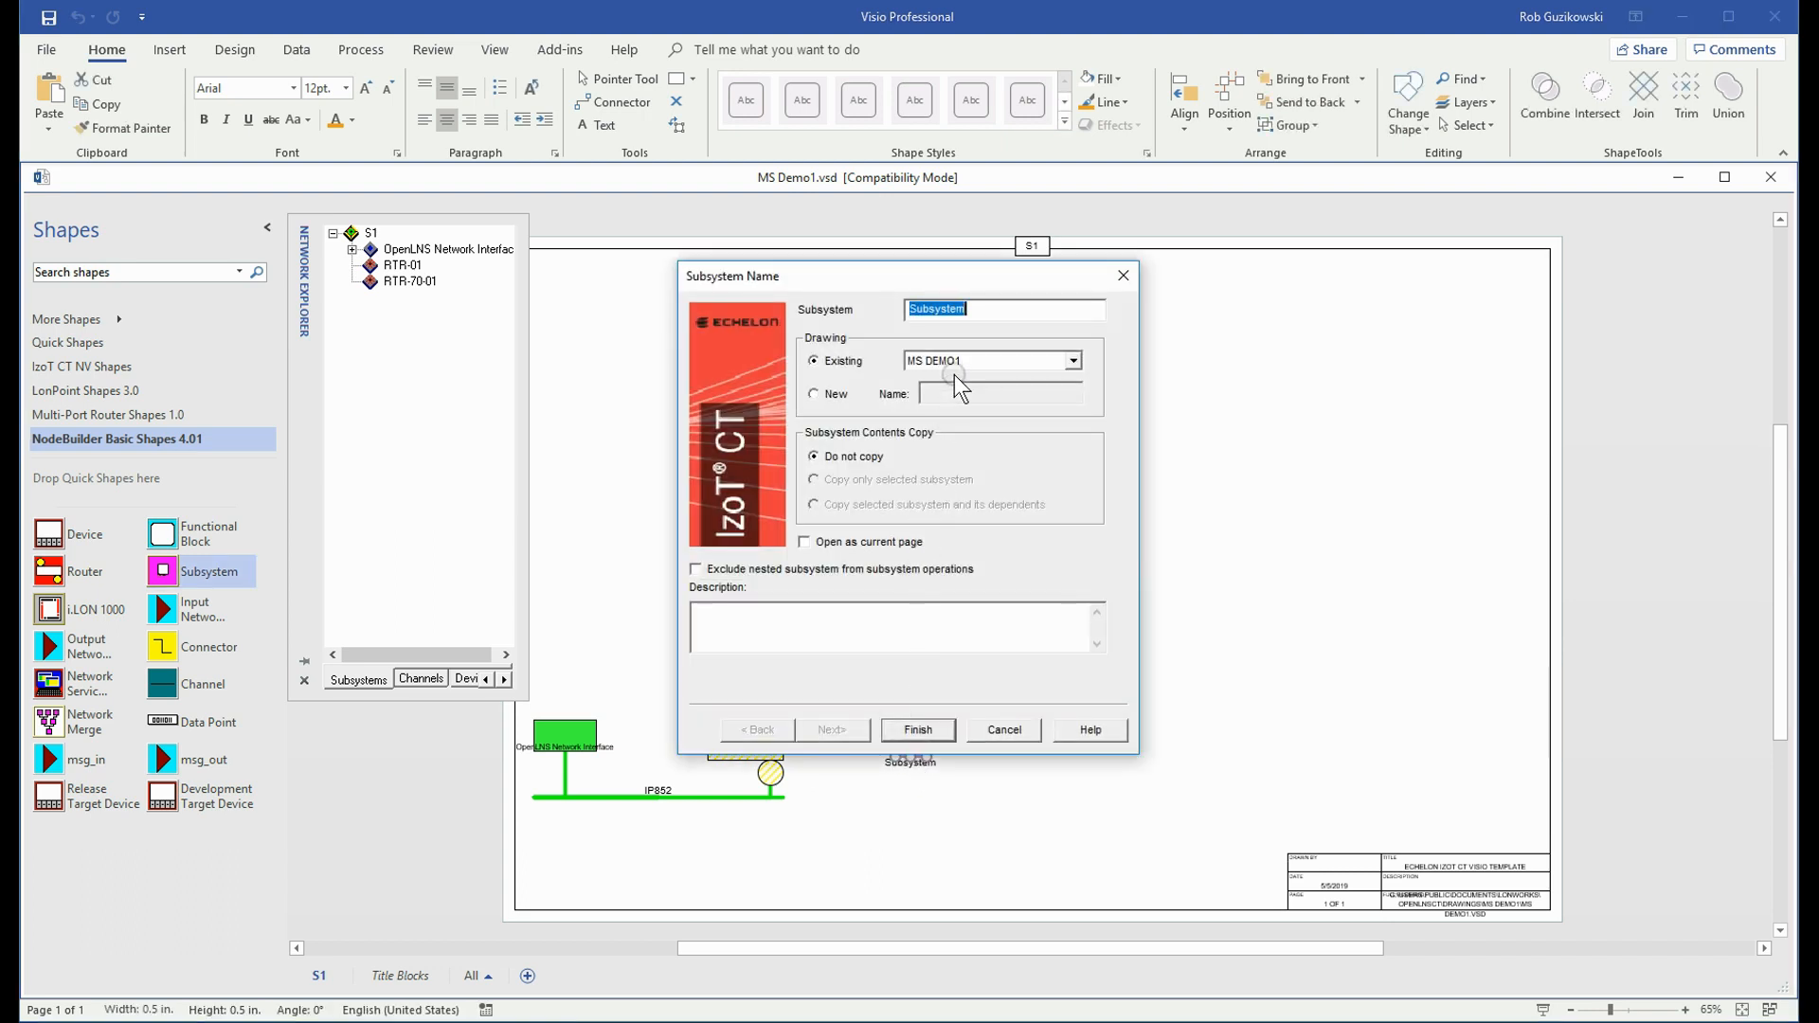
pyautogui.write('Exp-01')
pyautogui.click(911, 731)
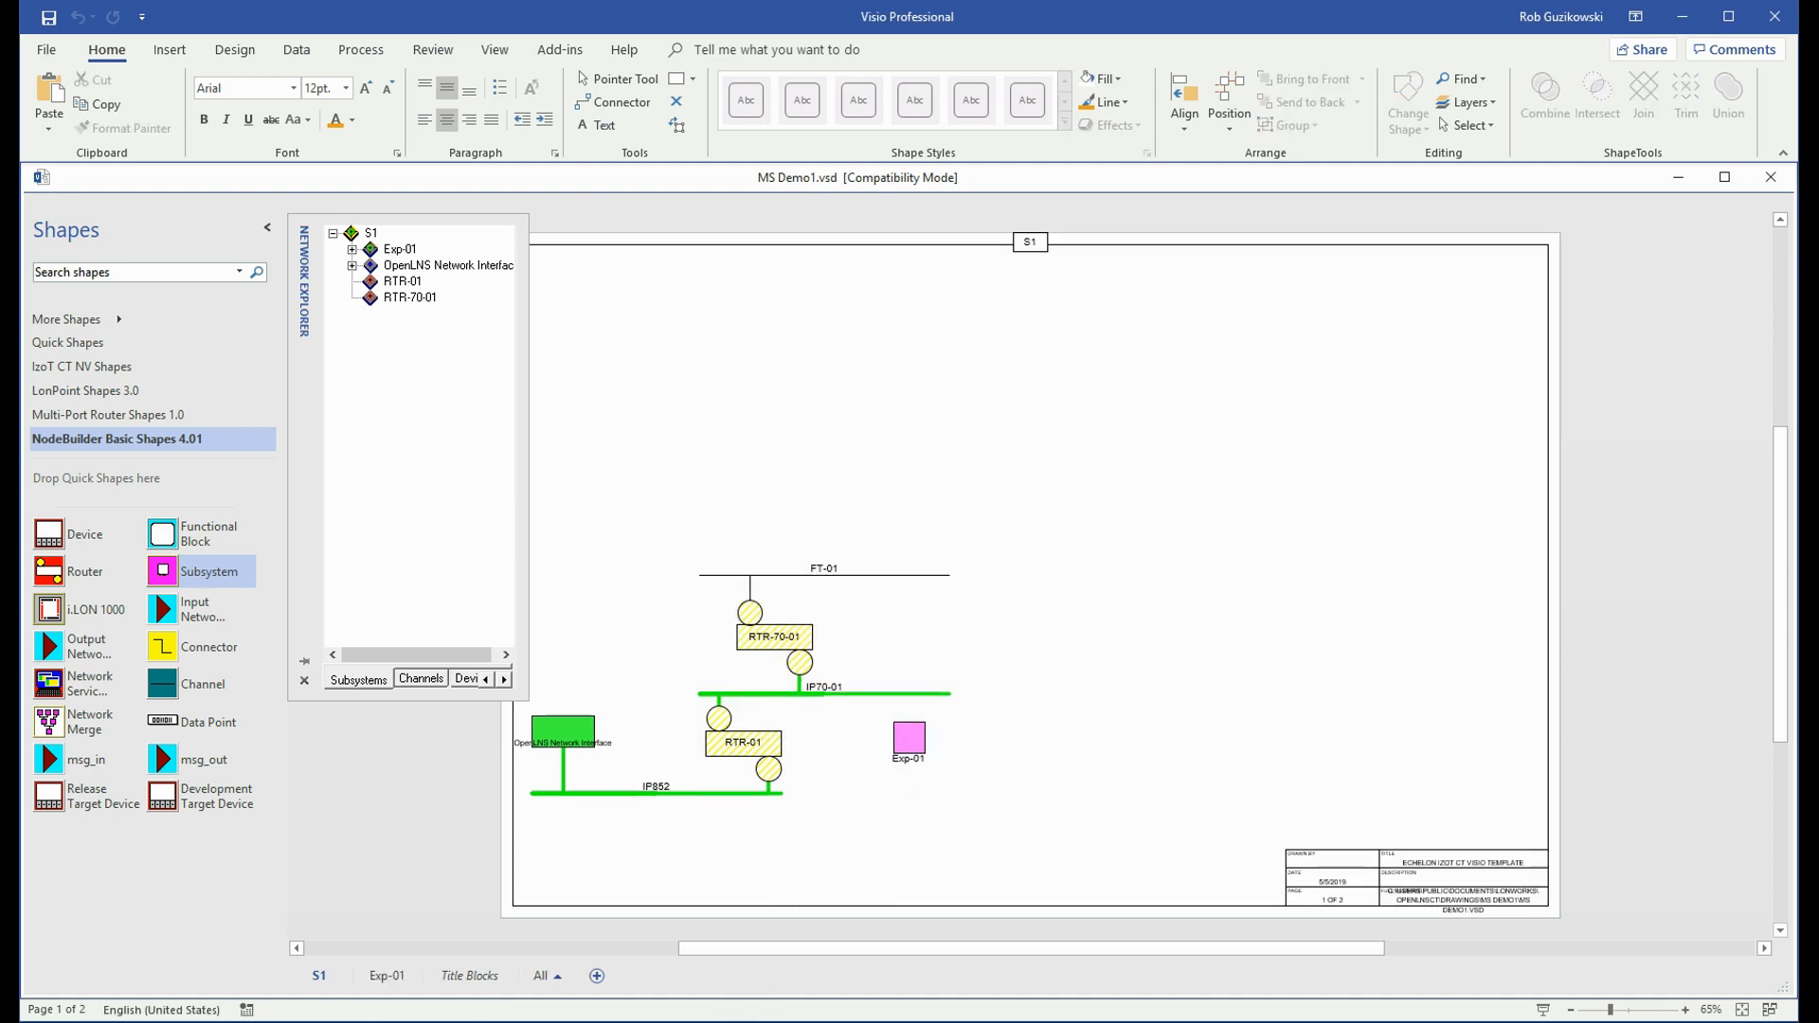
# Step: Open the Exp-01 subsystem page and place a channel shape representing the existing FT-01 channel
pyautogui.doubleClick(912, 740)
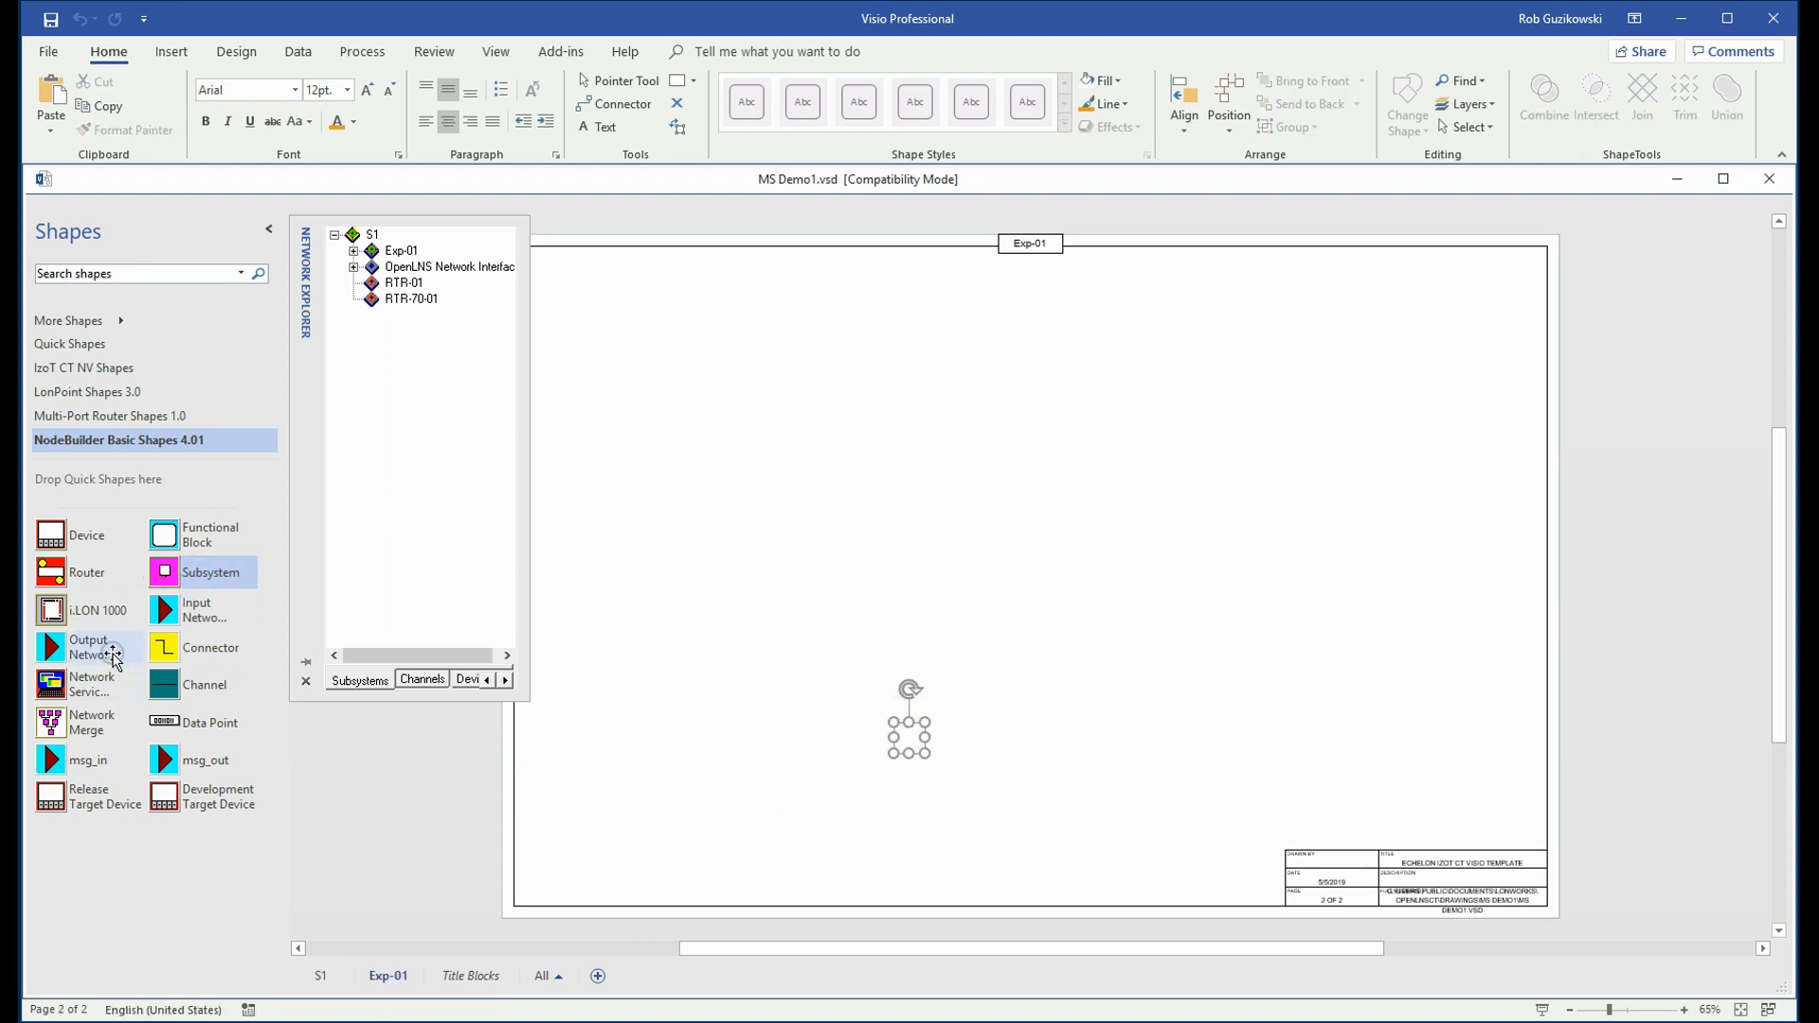
pyautogui.click(169, 688)
pyautogui.moveTo(176, 701); pyautogui.dragTo(727, 752)
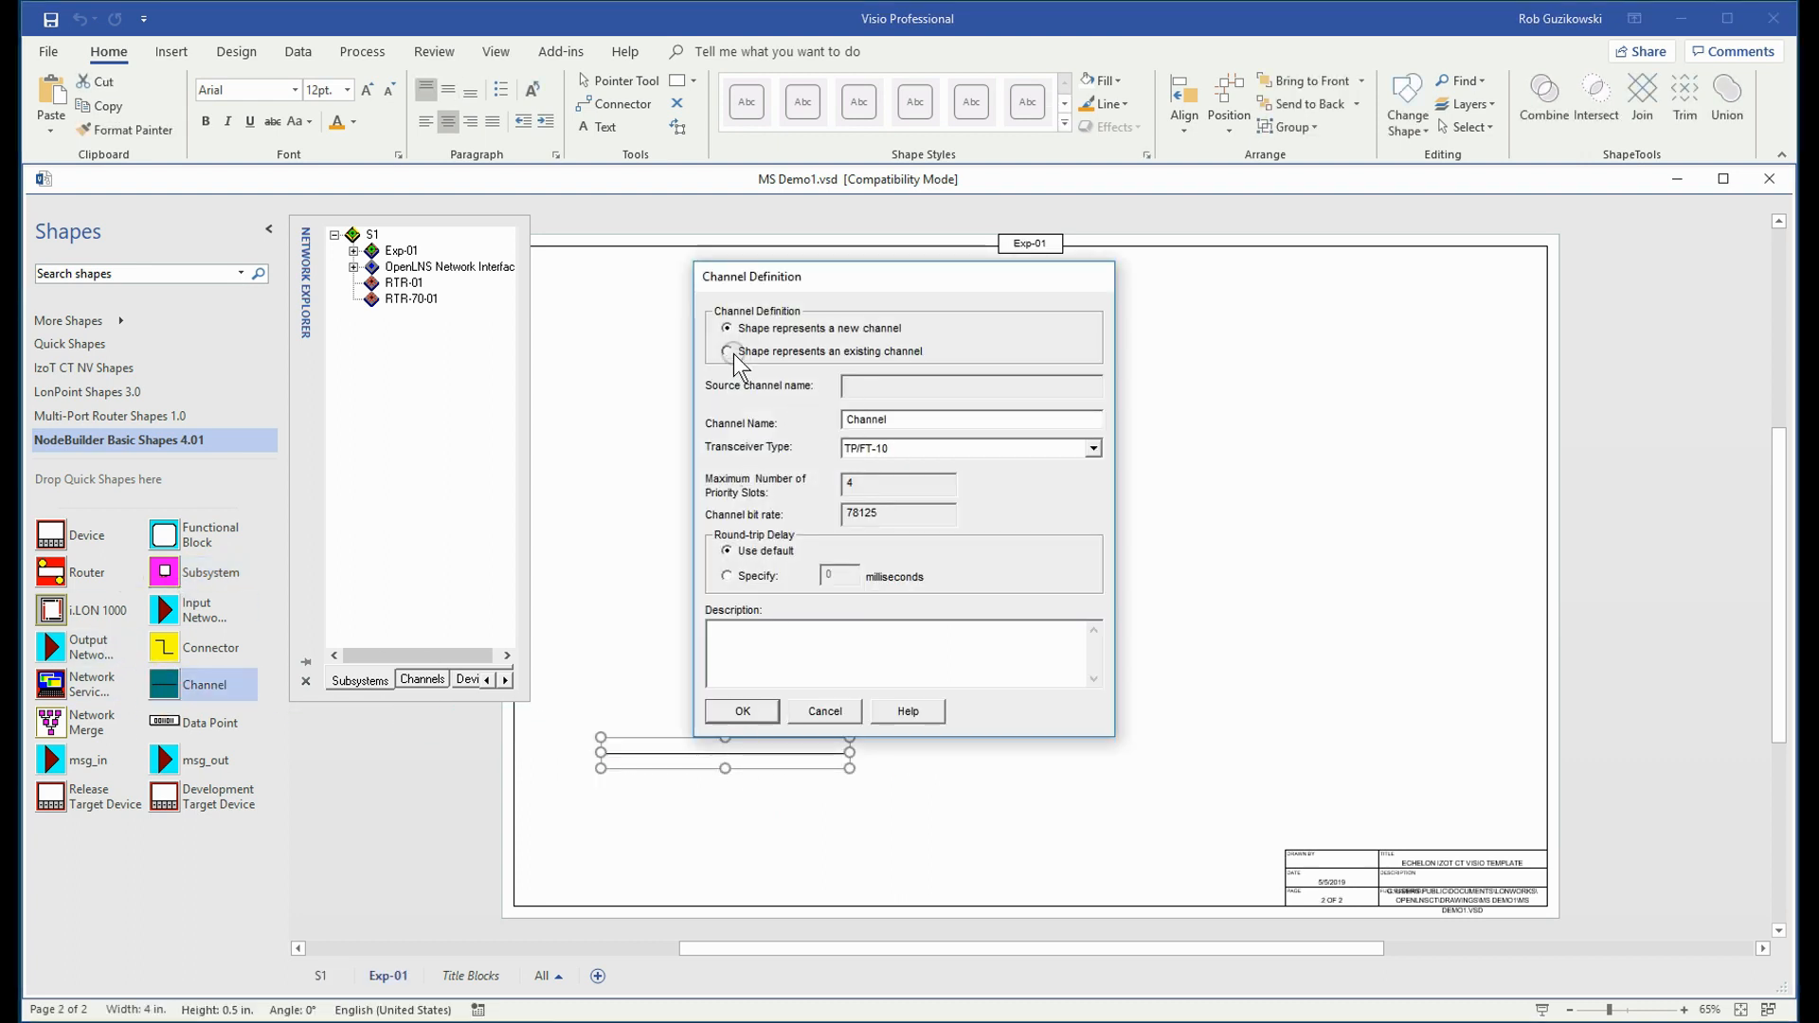
pyautogui.click(727, 351)
pyautogui.click(740, 711)
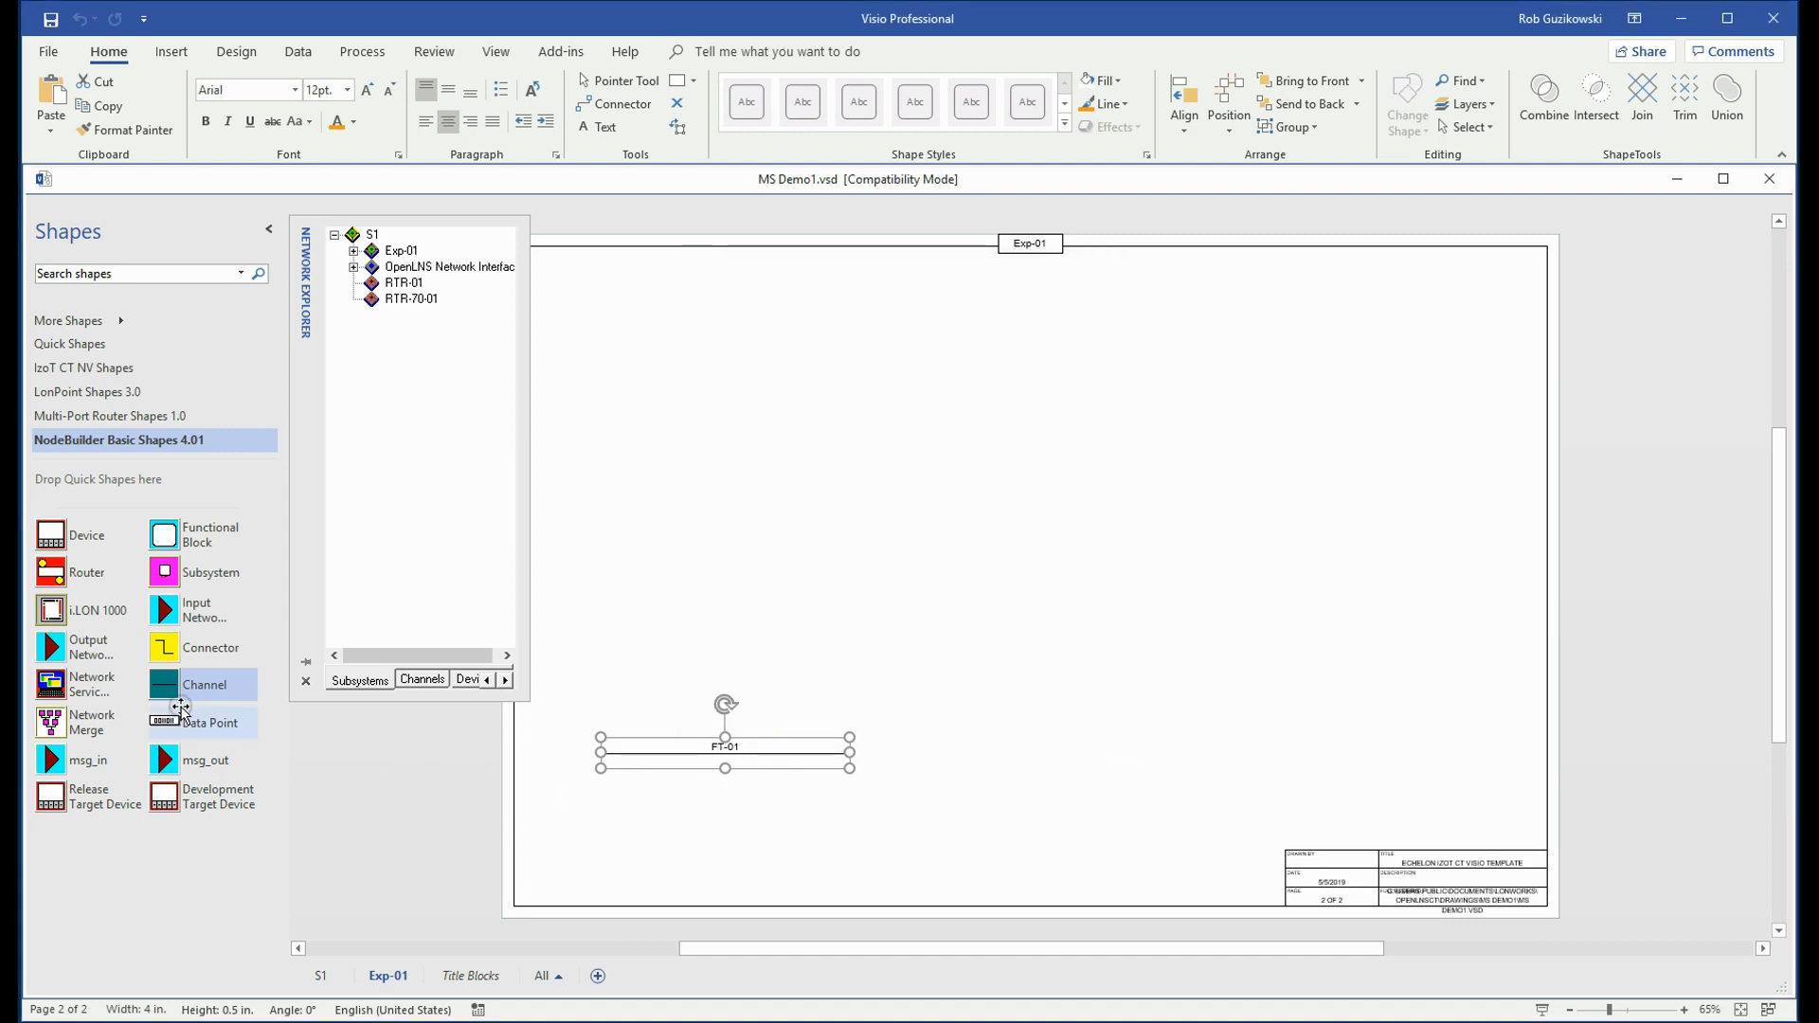
# Step: Place a channel shape representing the existing IP70-01 channel above FT-01 on the Exp-01 page
pyautogui.moveTo(170, 690); pyautogui.dragTo(688, 632)
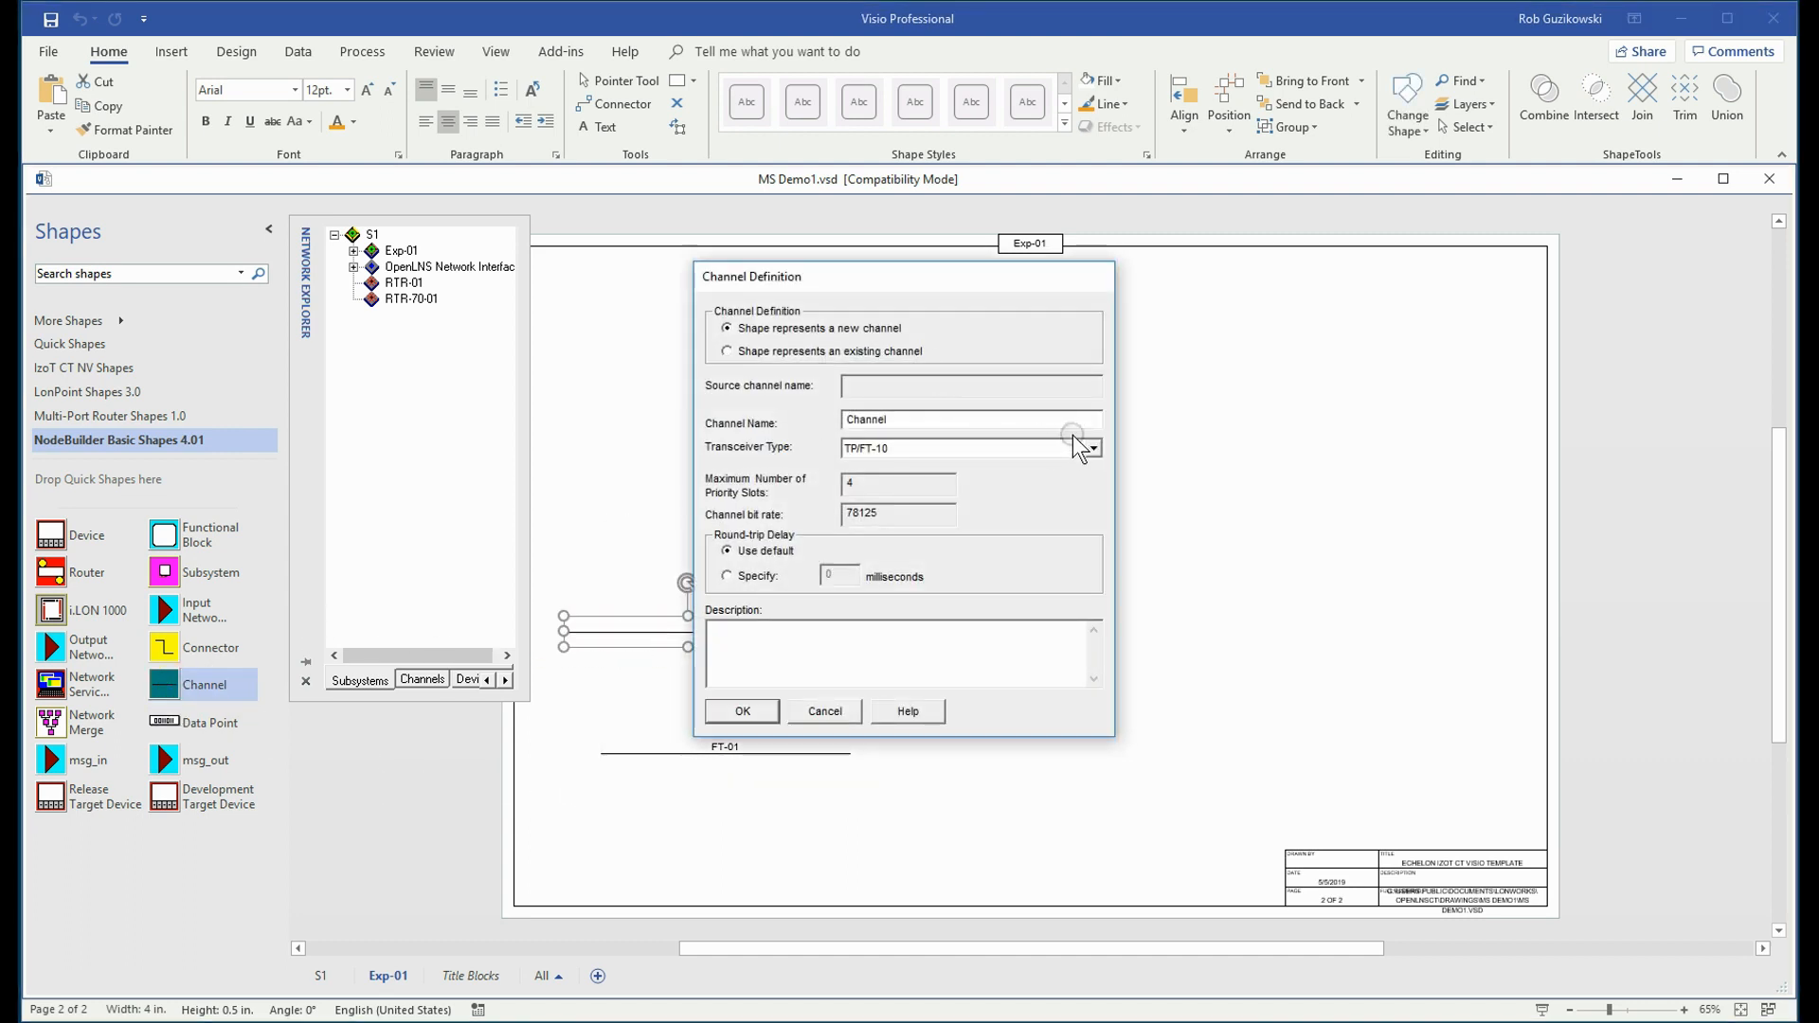
pyautogui.click(744, 353)
pyautogui.click(1093, 419)
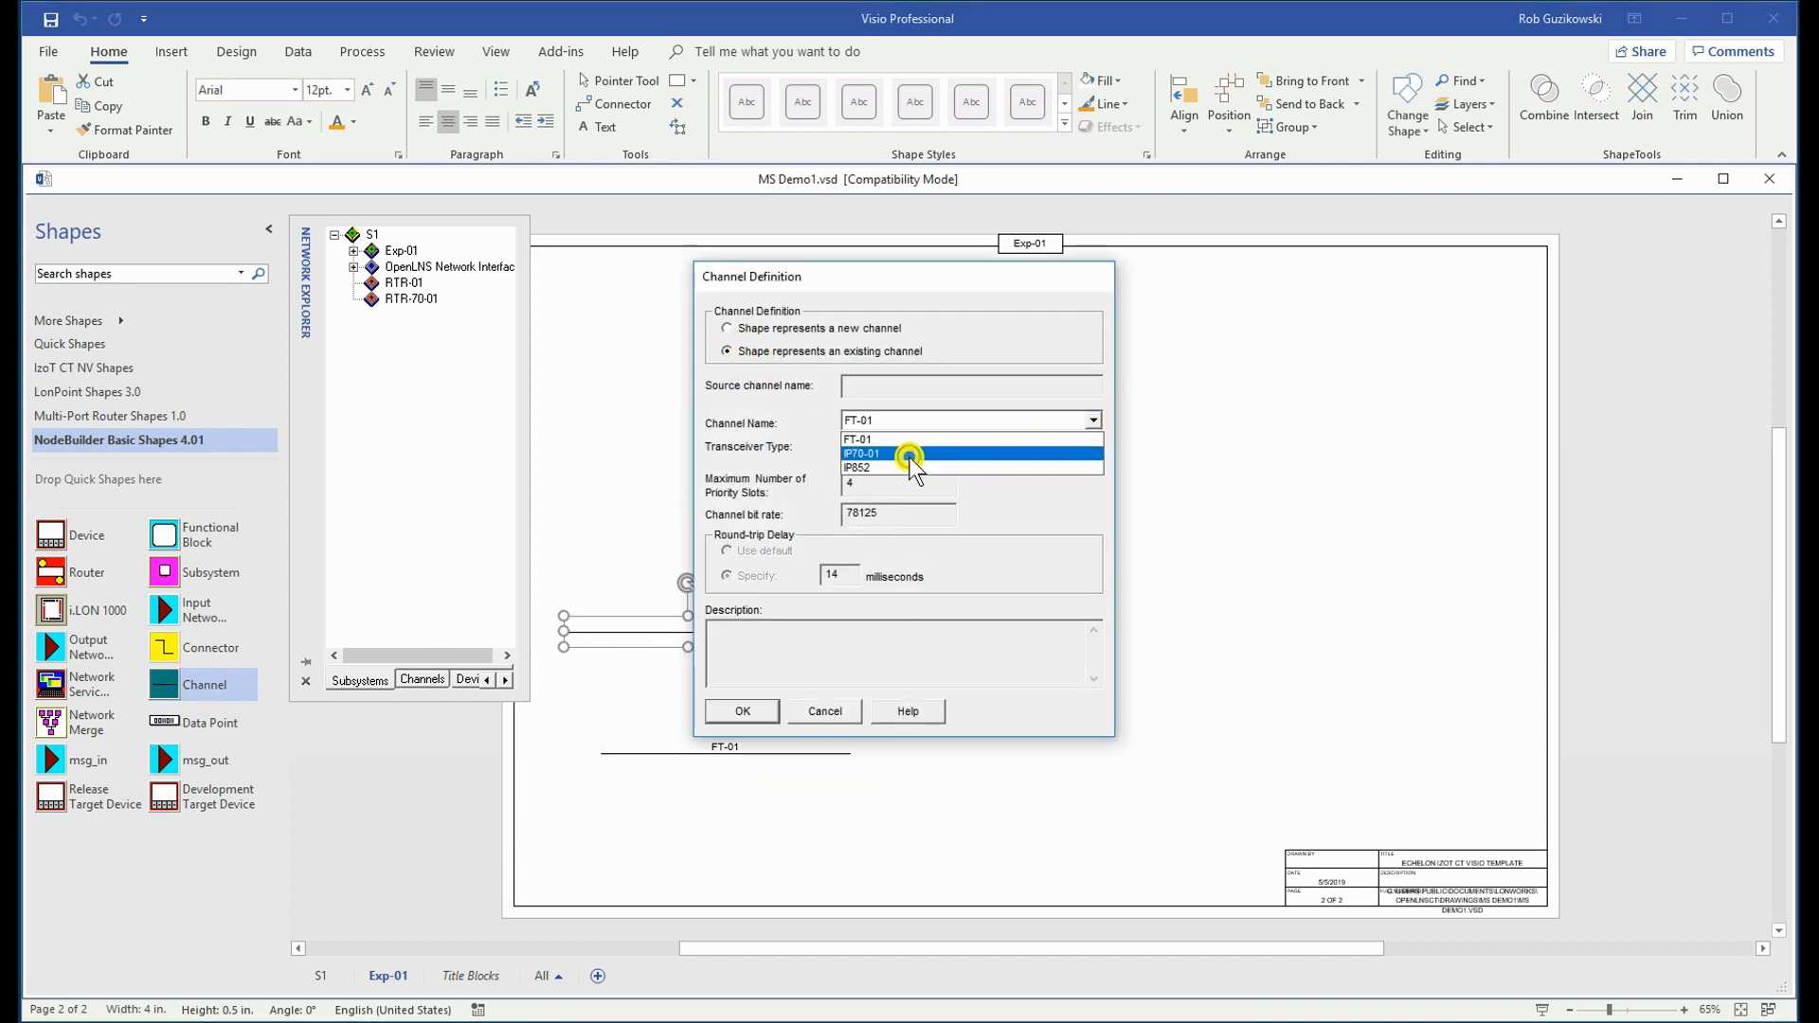
pyautogui.click(915, 461)
pyautogui.click(748, 715)
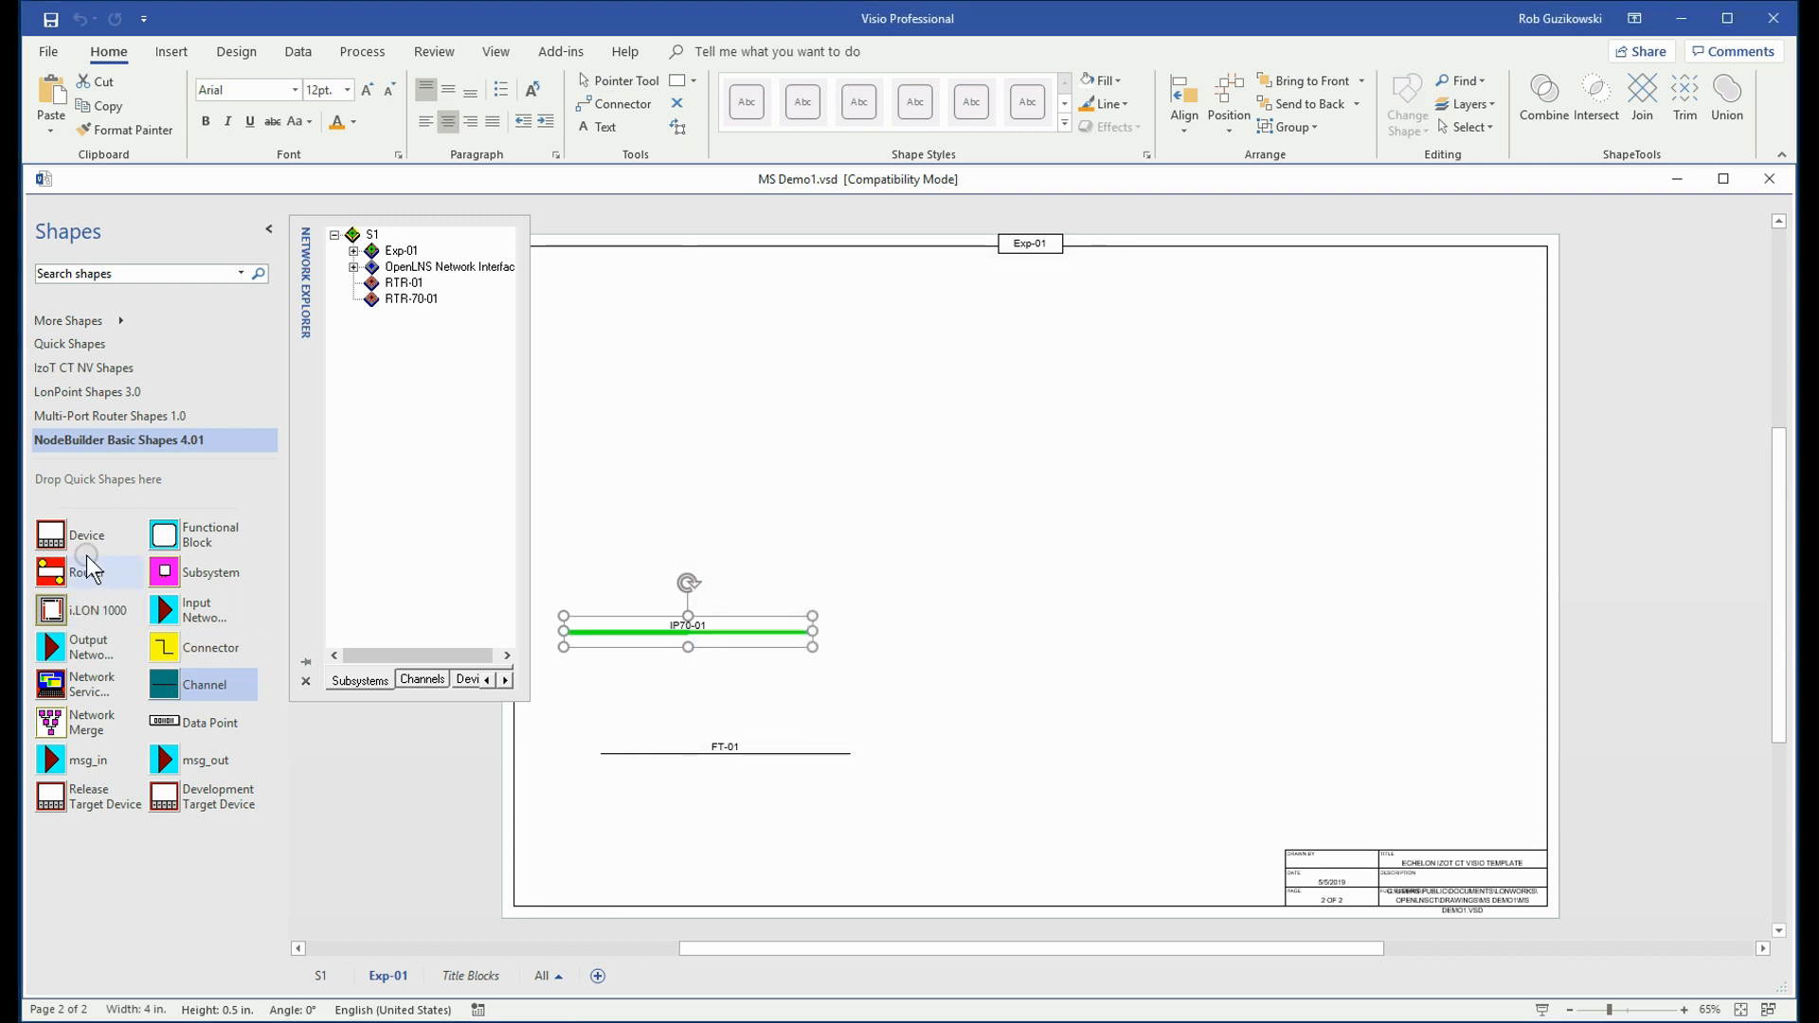
# Step: Start adding two devices to the FT-01 channel, named from MS-01 onward, with a new device template
pyautogui.moveTo(50, 538); pyautogui.dragTo(658, 790)
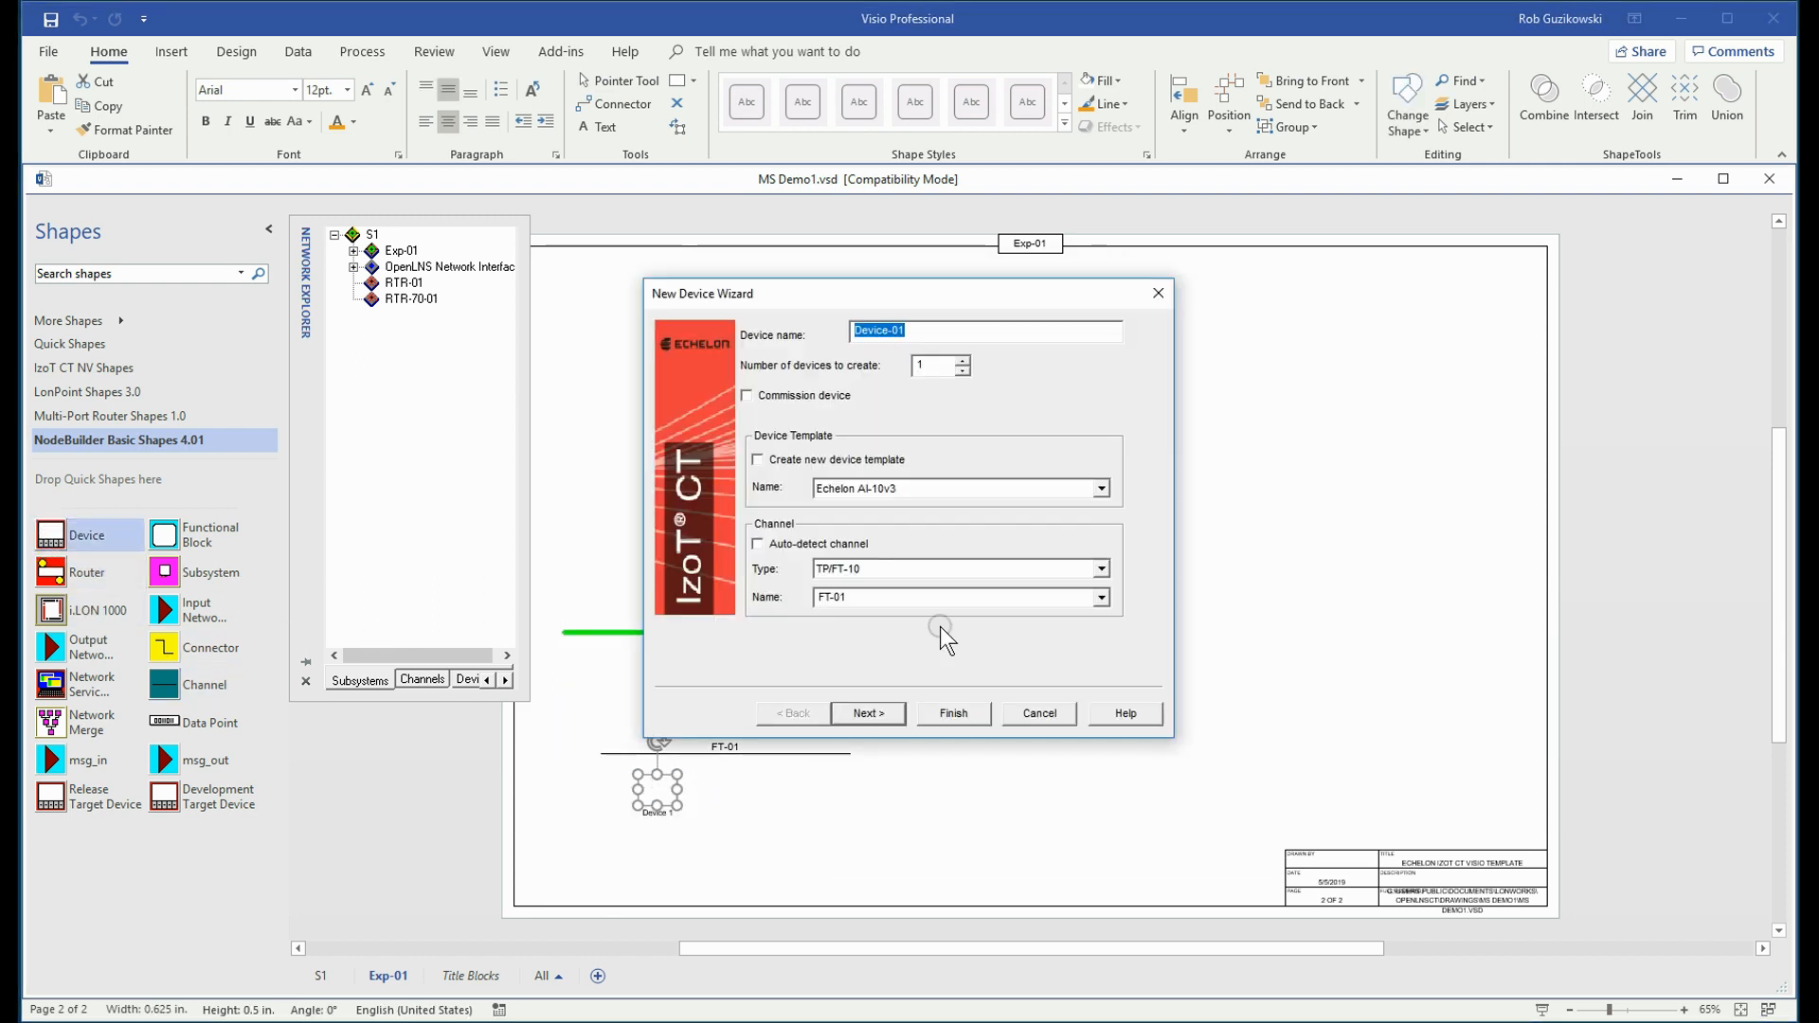
pyautogui.write('MS-')
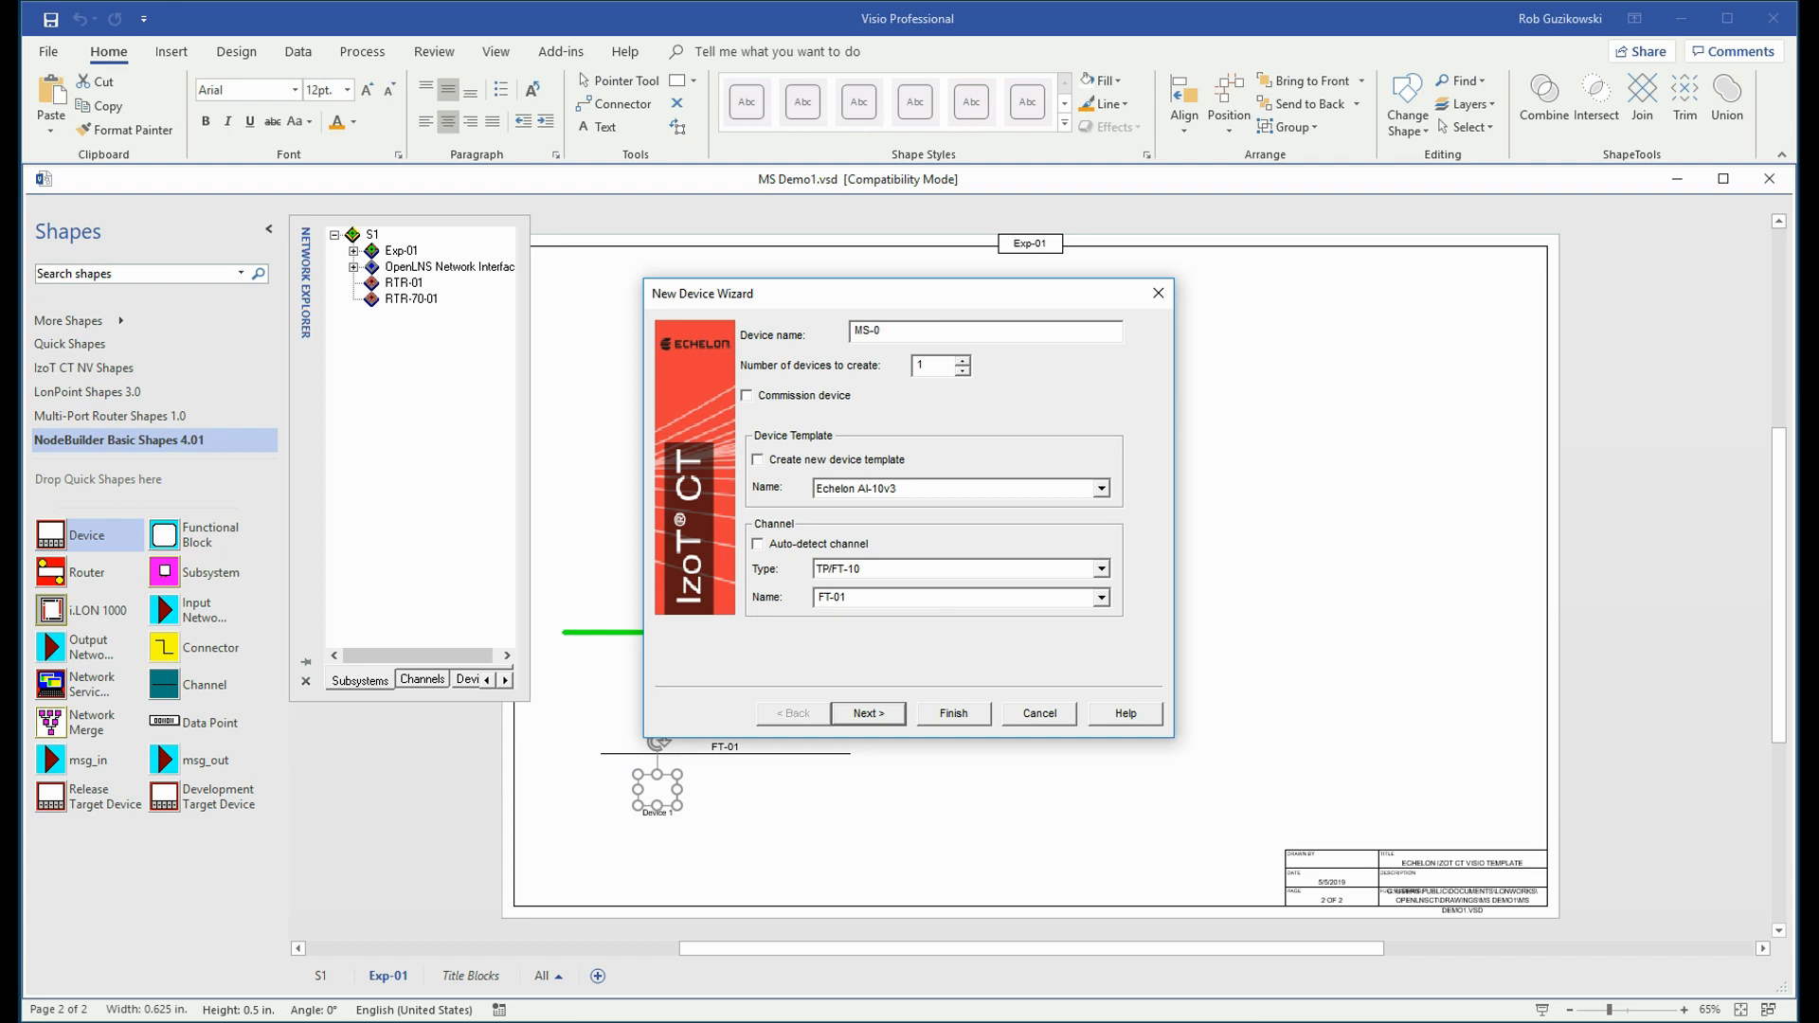
pyautogui.click(962, 360)
pyautogui.click(783, 461)
pyautogui.click(870, 712)
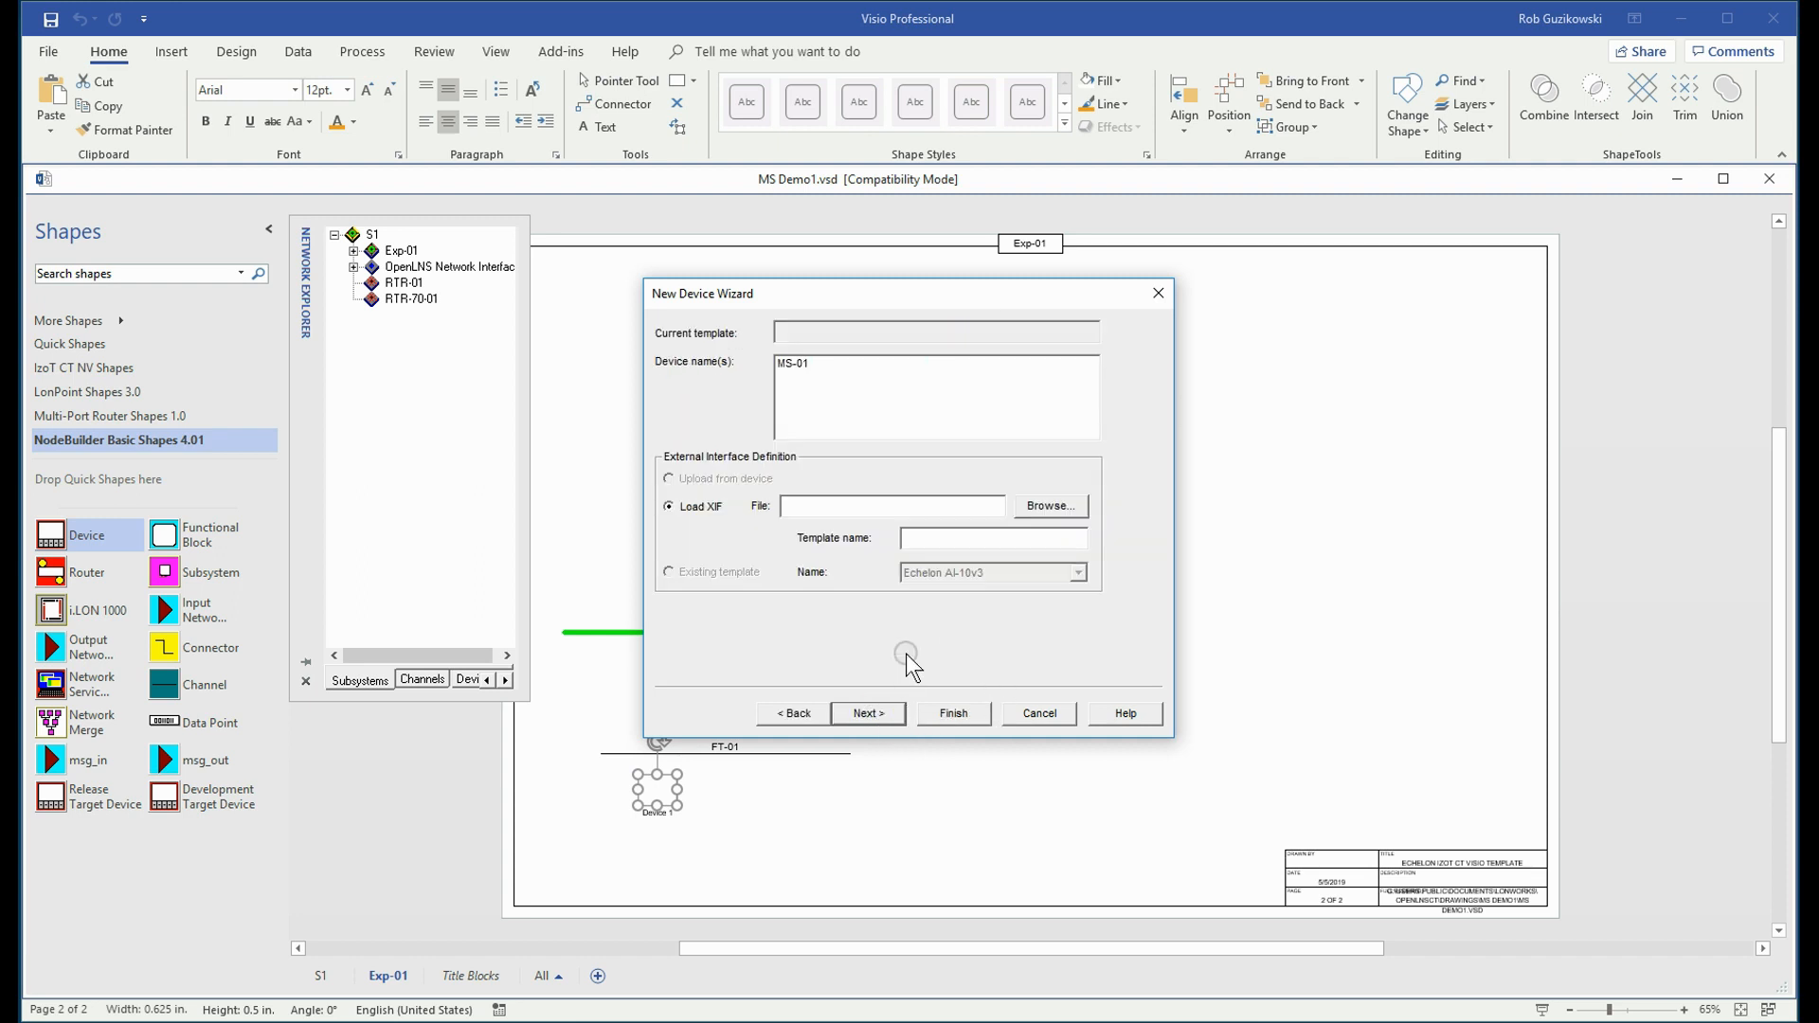
# Step: Load 6kEvbMultiSensor.xif from the Echelon Multisensor folder as the devices' interface definition and create them
pyautogui.click(1052, 506)
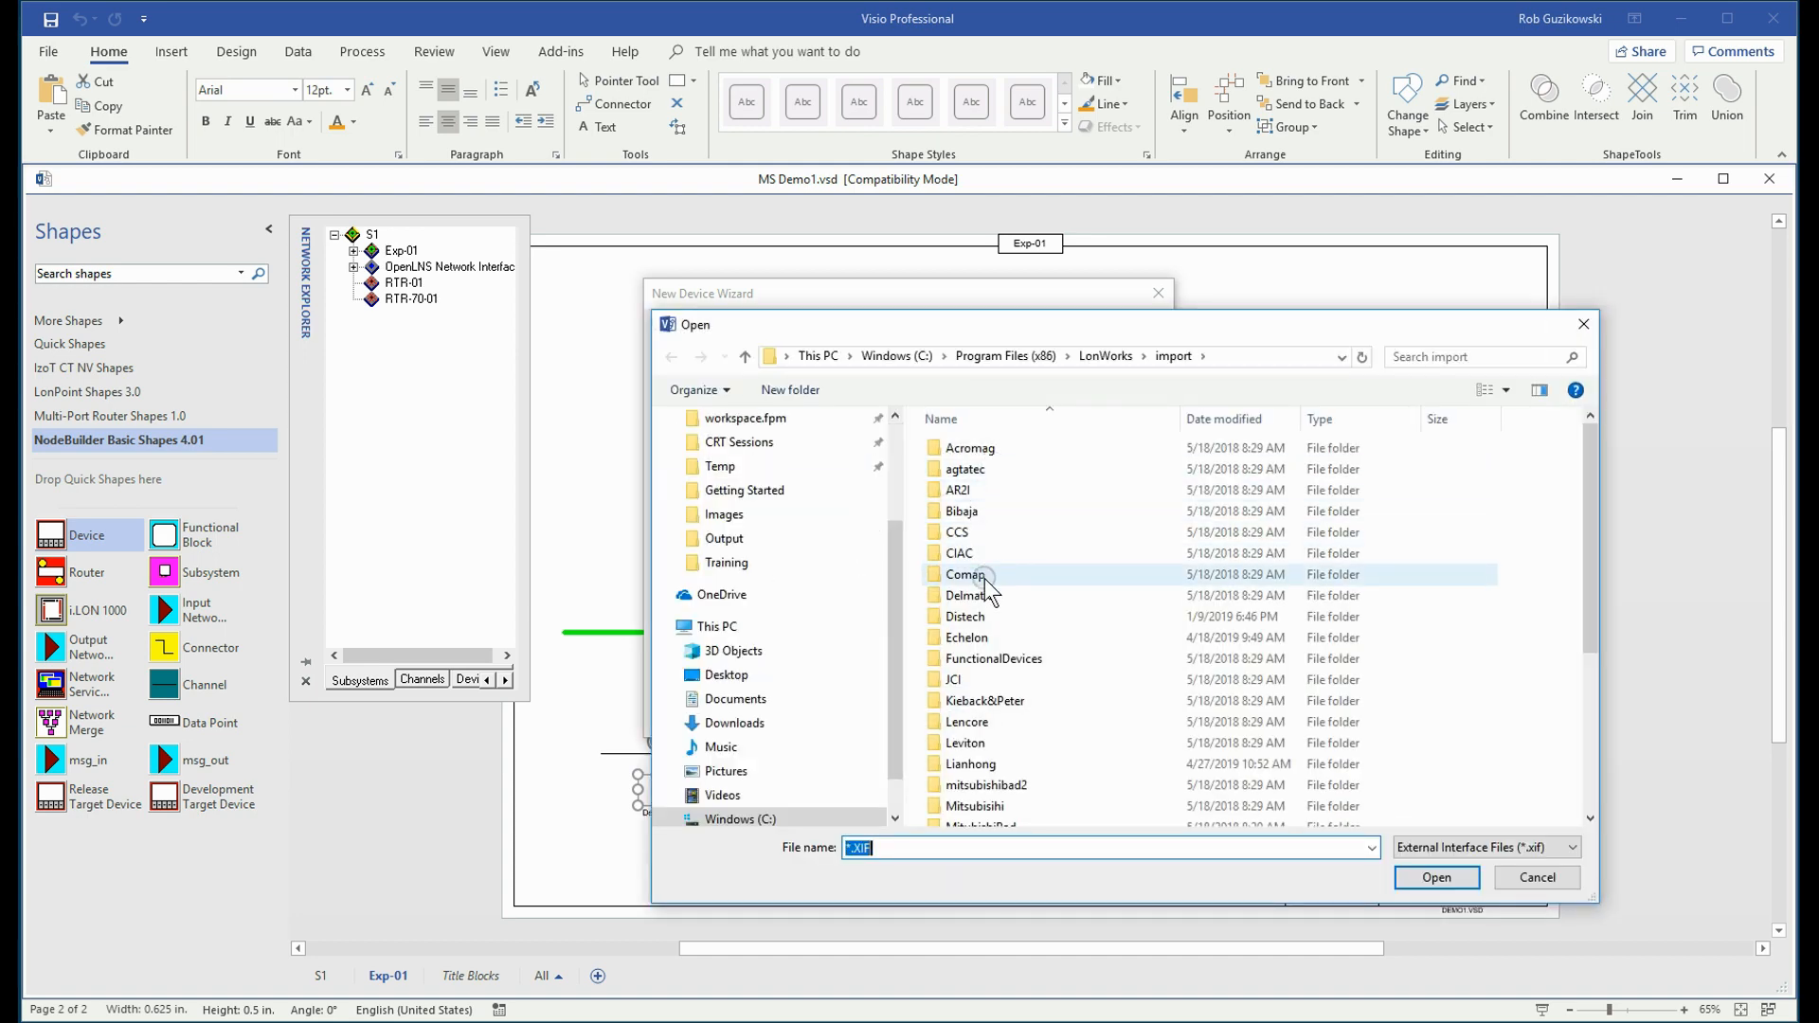
pyautogui.click(966, 638)
pyautogui.doubleClick(966, 637)
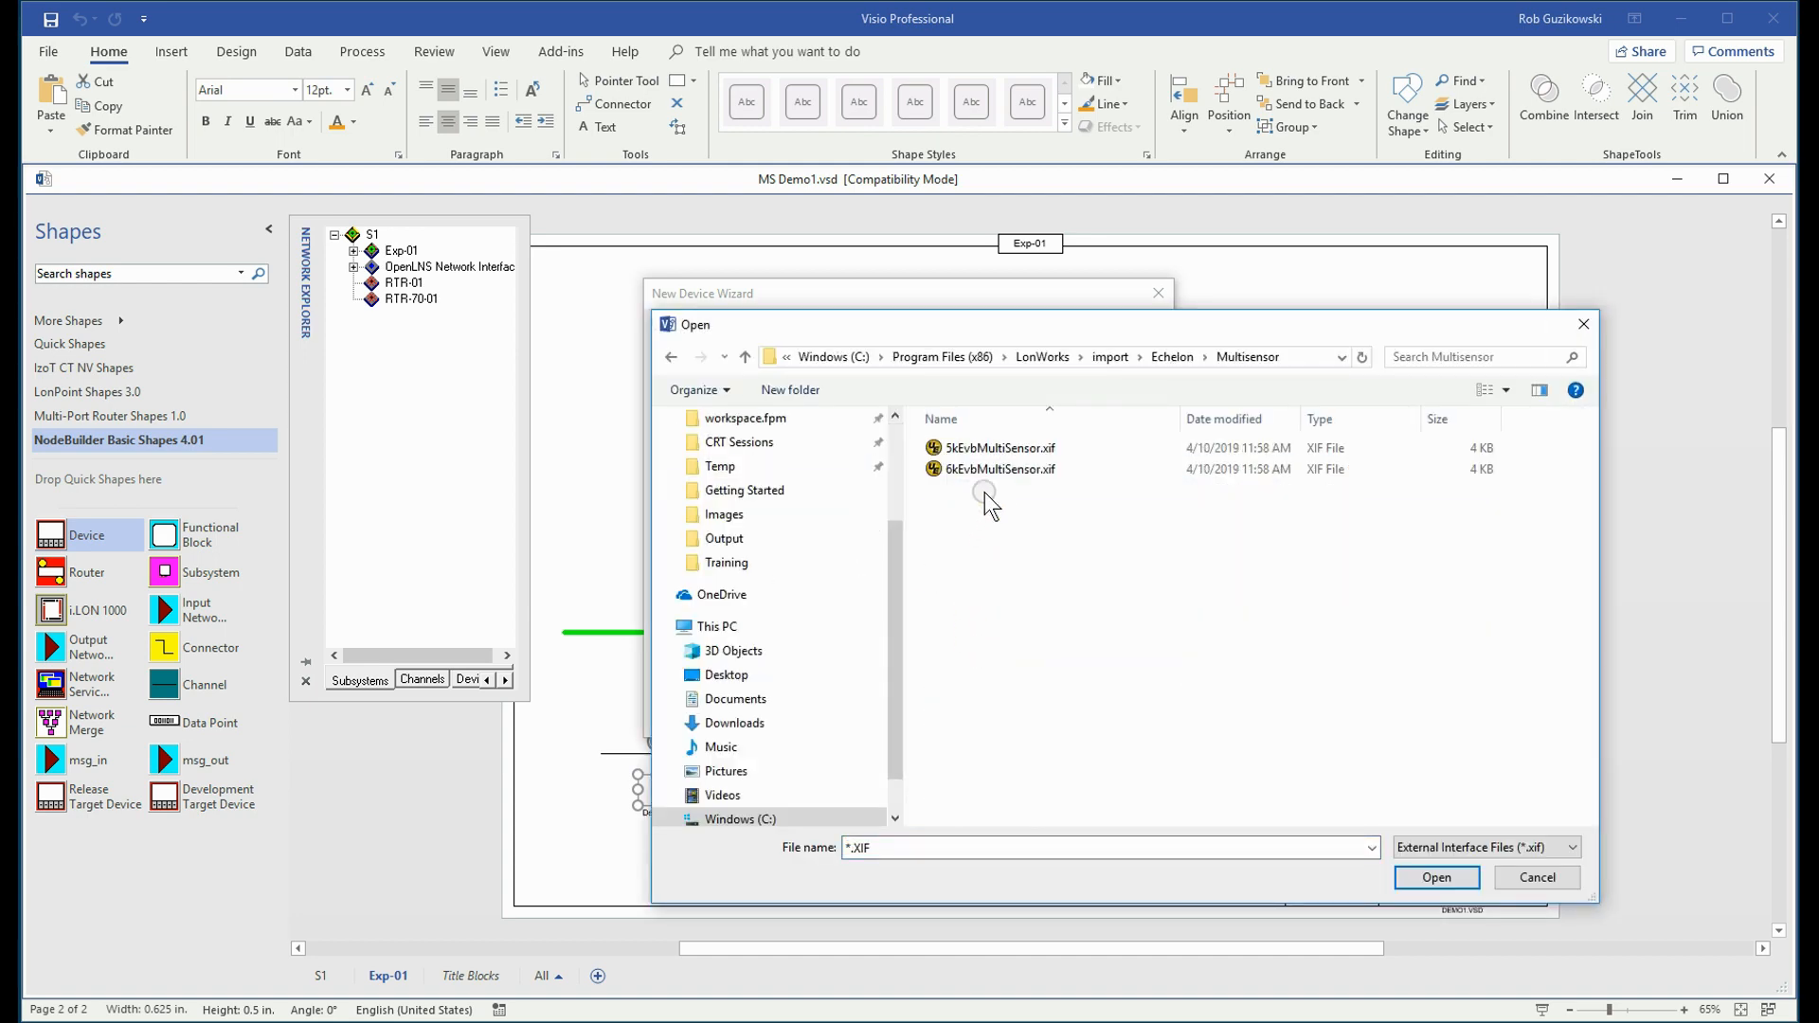
pyautogui.click(993, 471)
pyautogui.click(1436, 879)
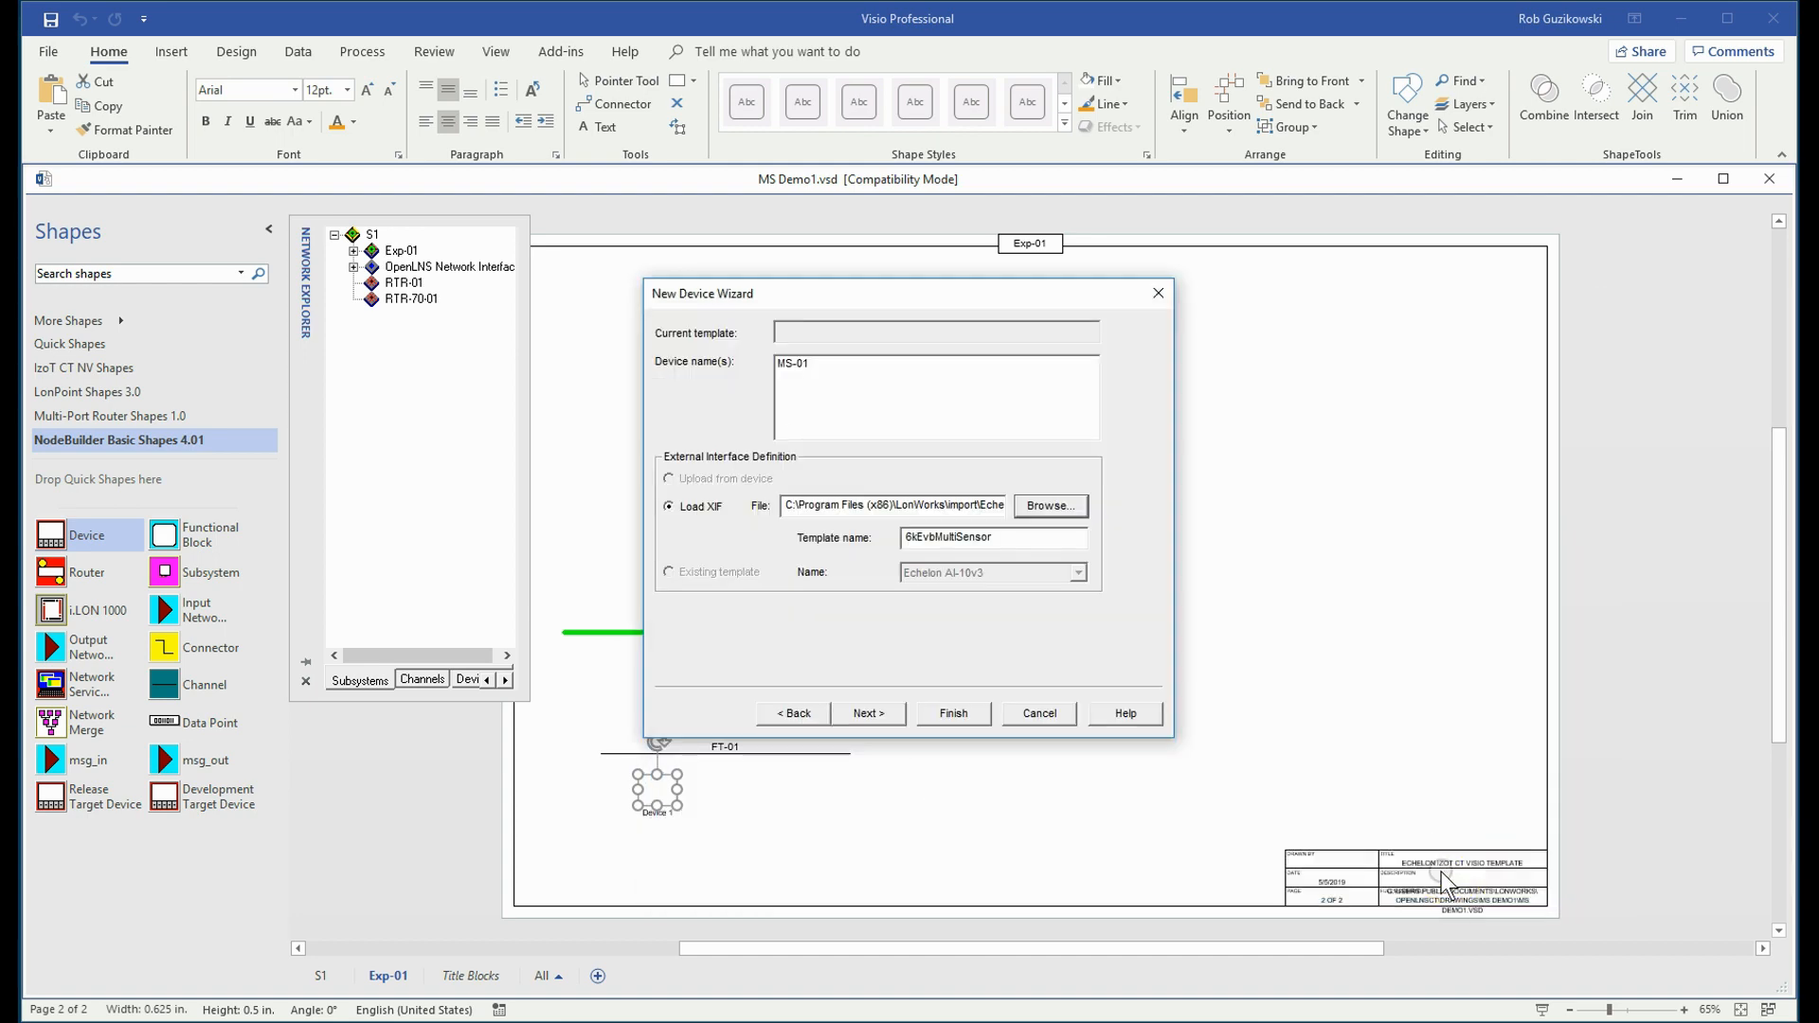
pyautogui.click(972, 711)
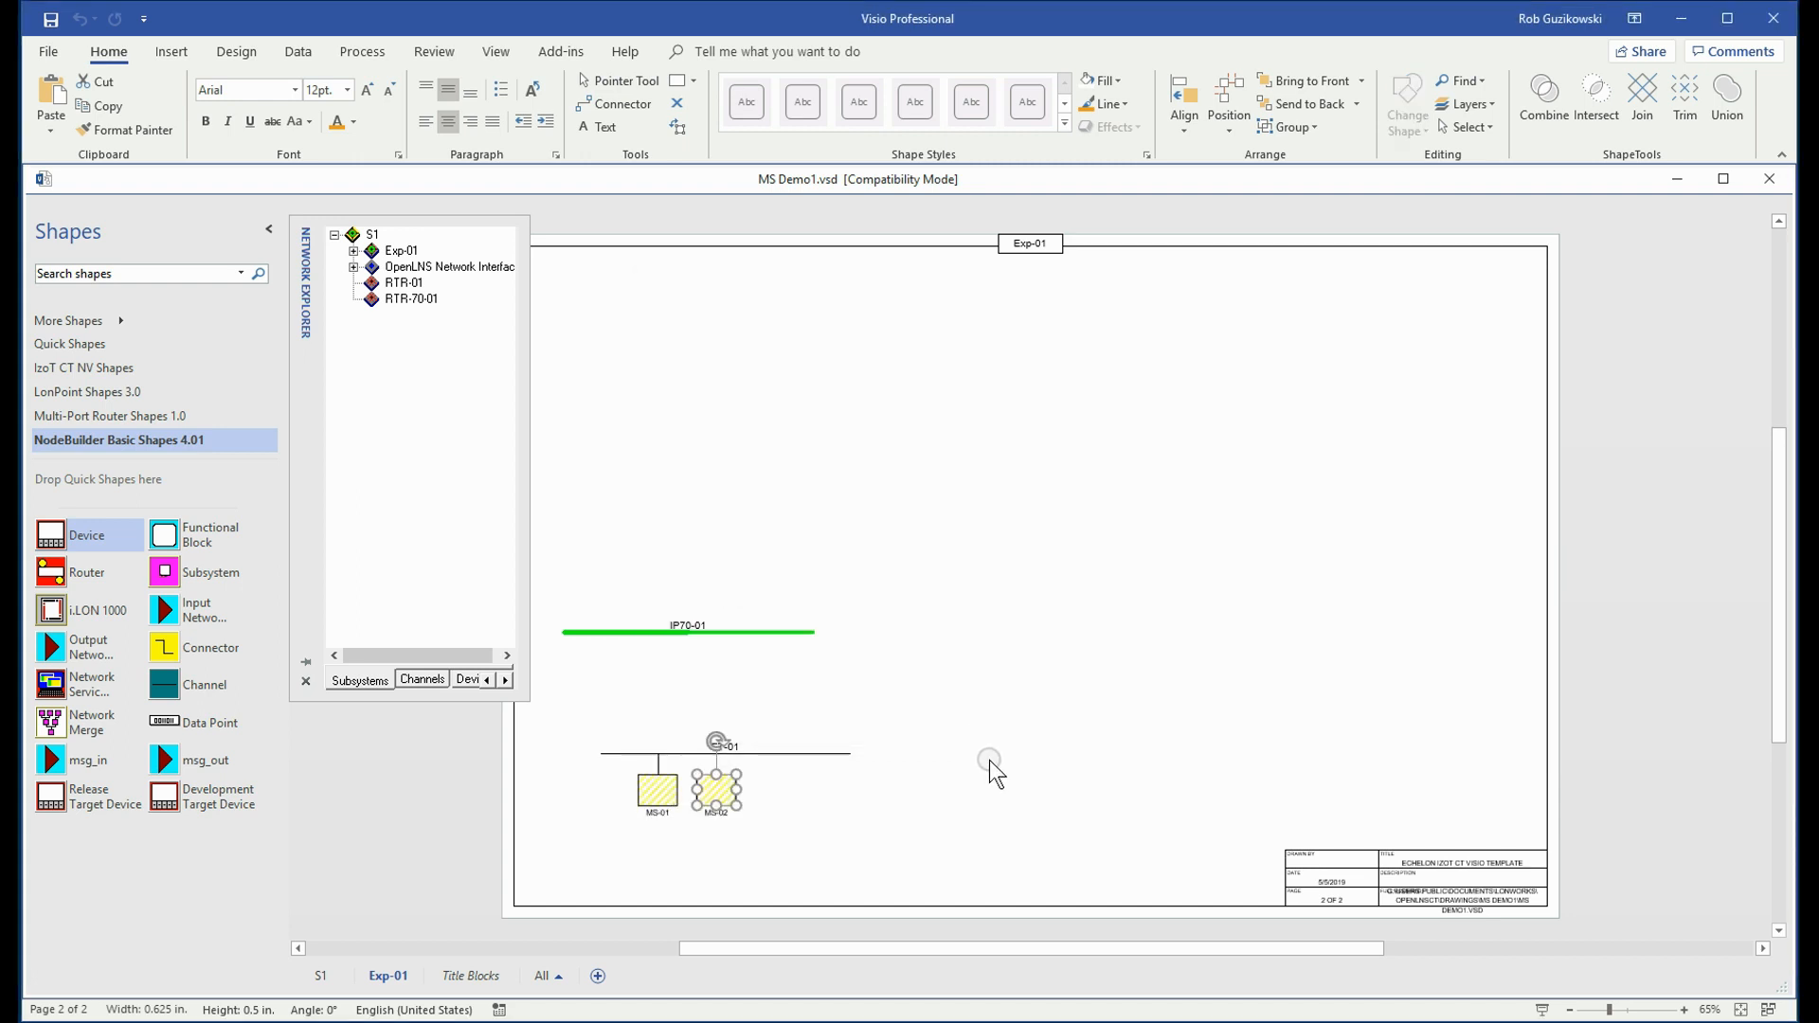
# Step: Start adding a device named SIOT to the IP70-01 channel with a new device template
pyautogui.moveTo(49, 552); pyautogui.dragTo(619, 675)
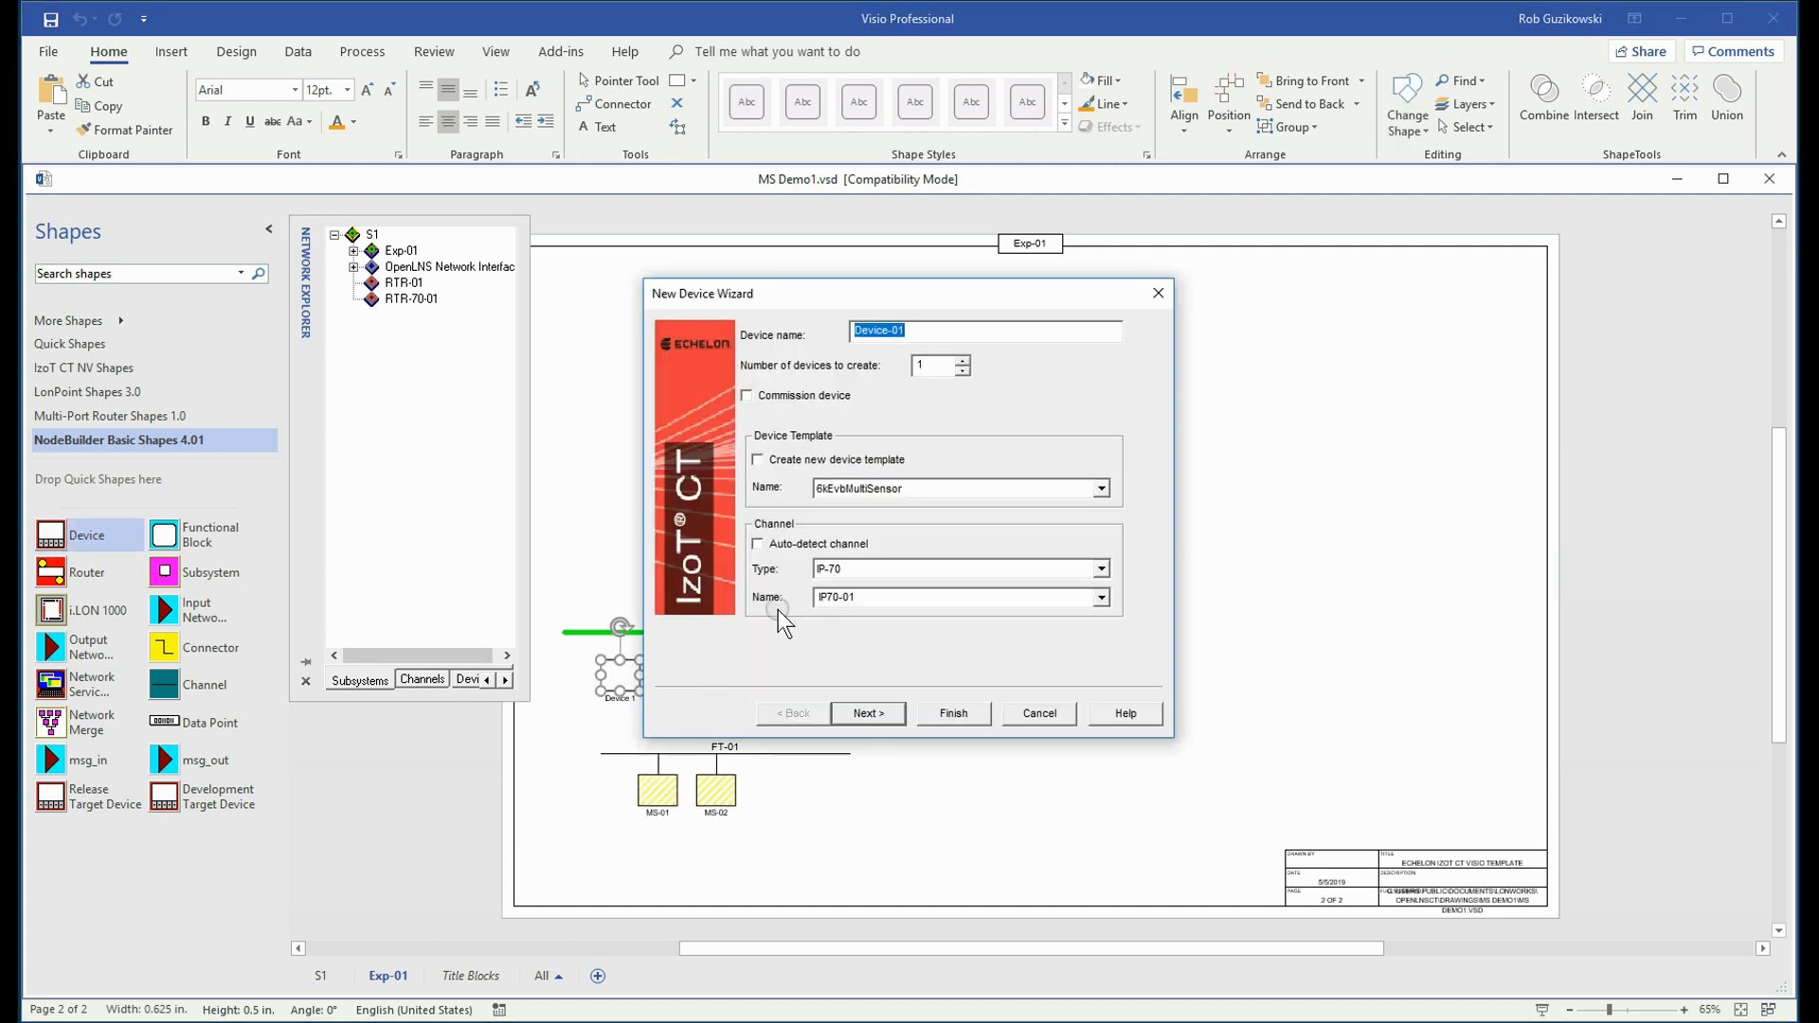
pyautogui.write('SIOT')
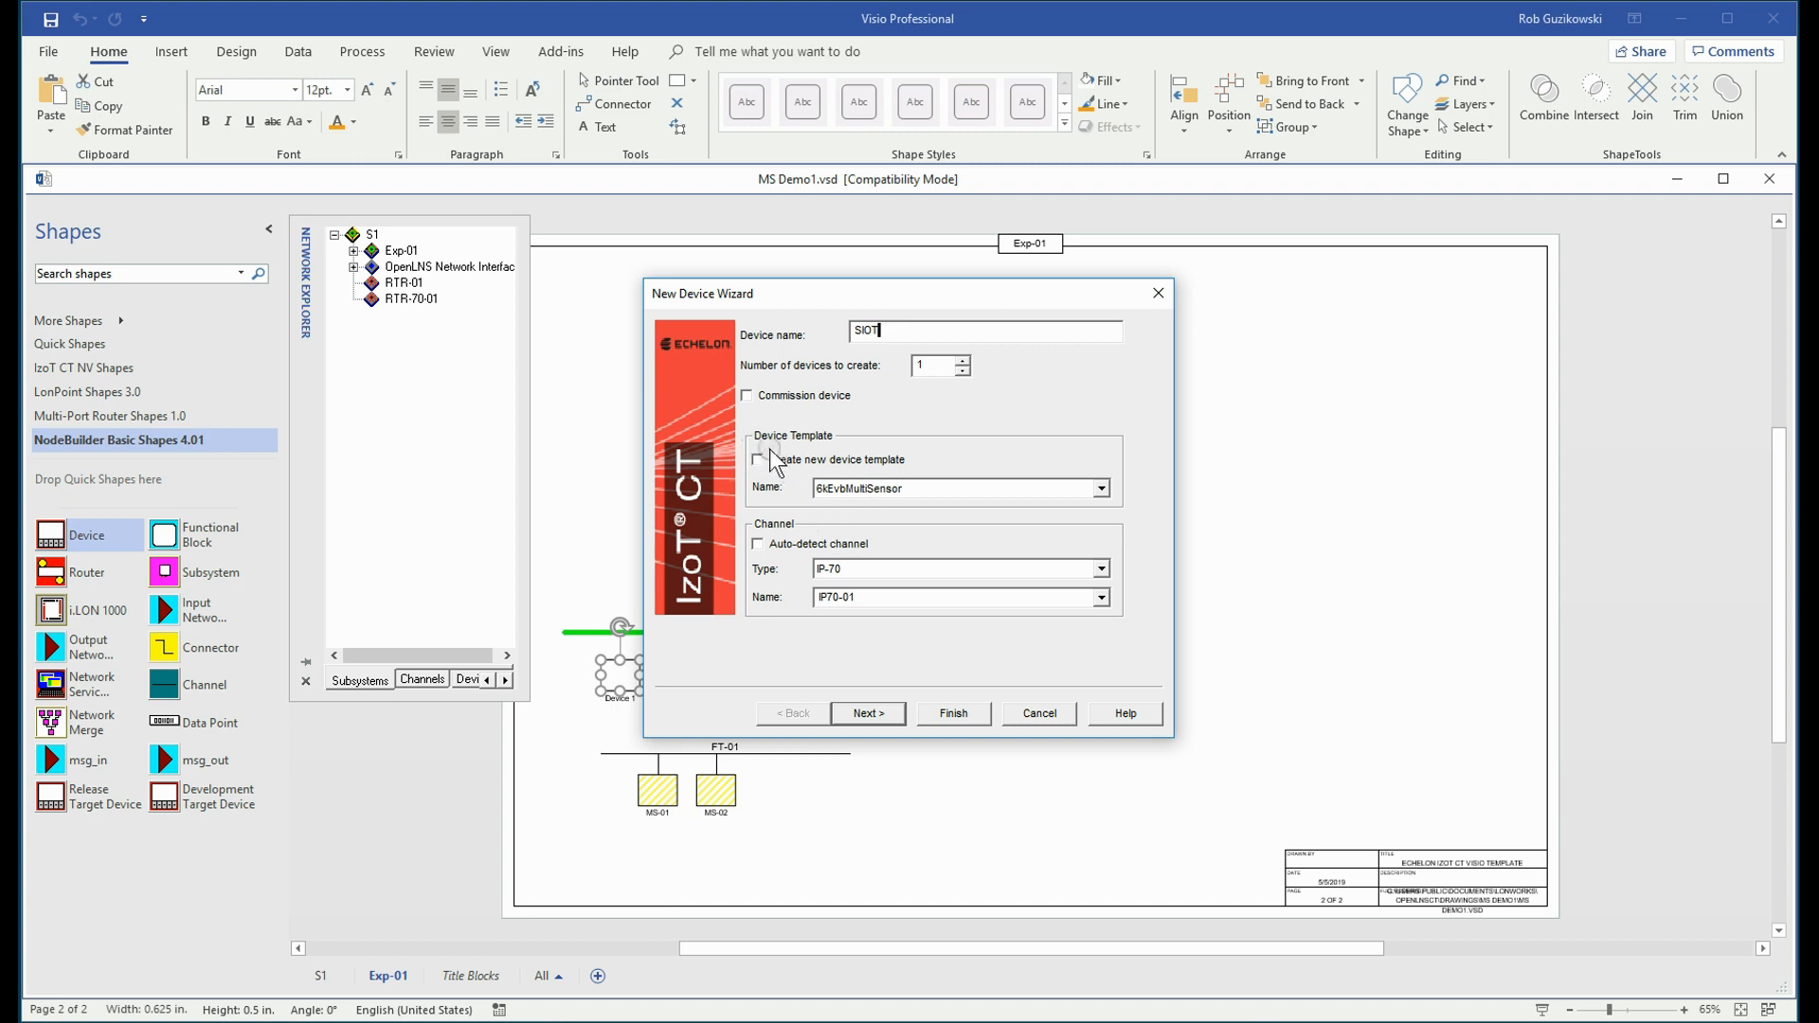
pyautogui.click(759, 459)
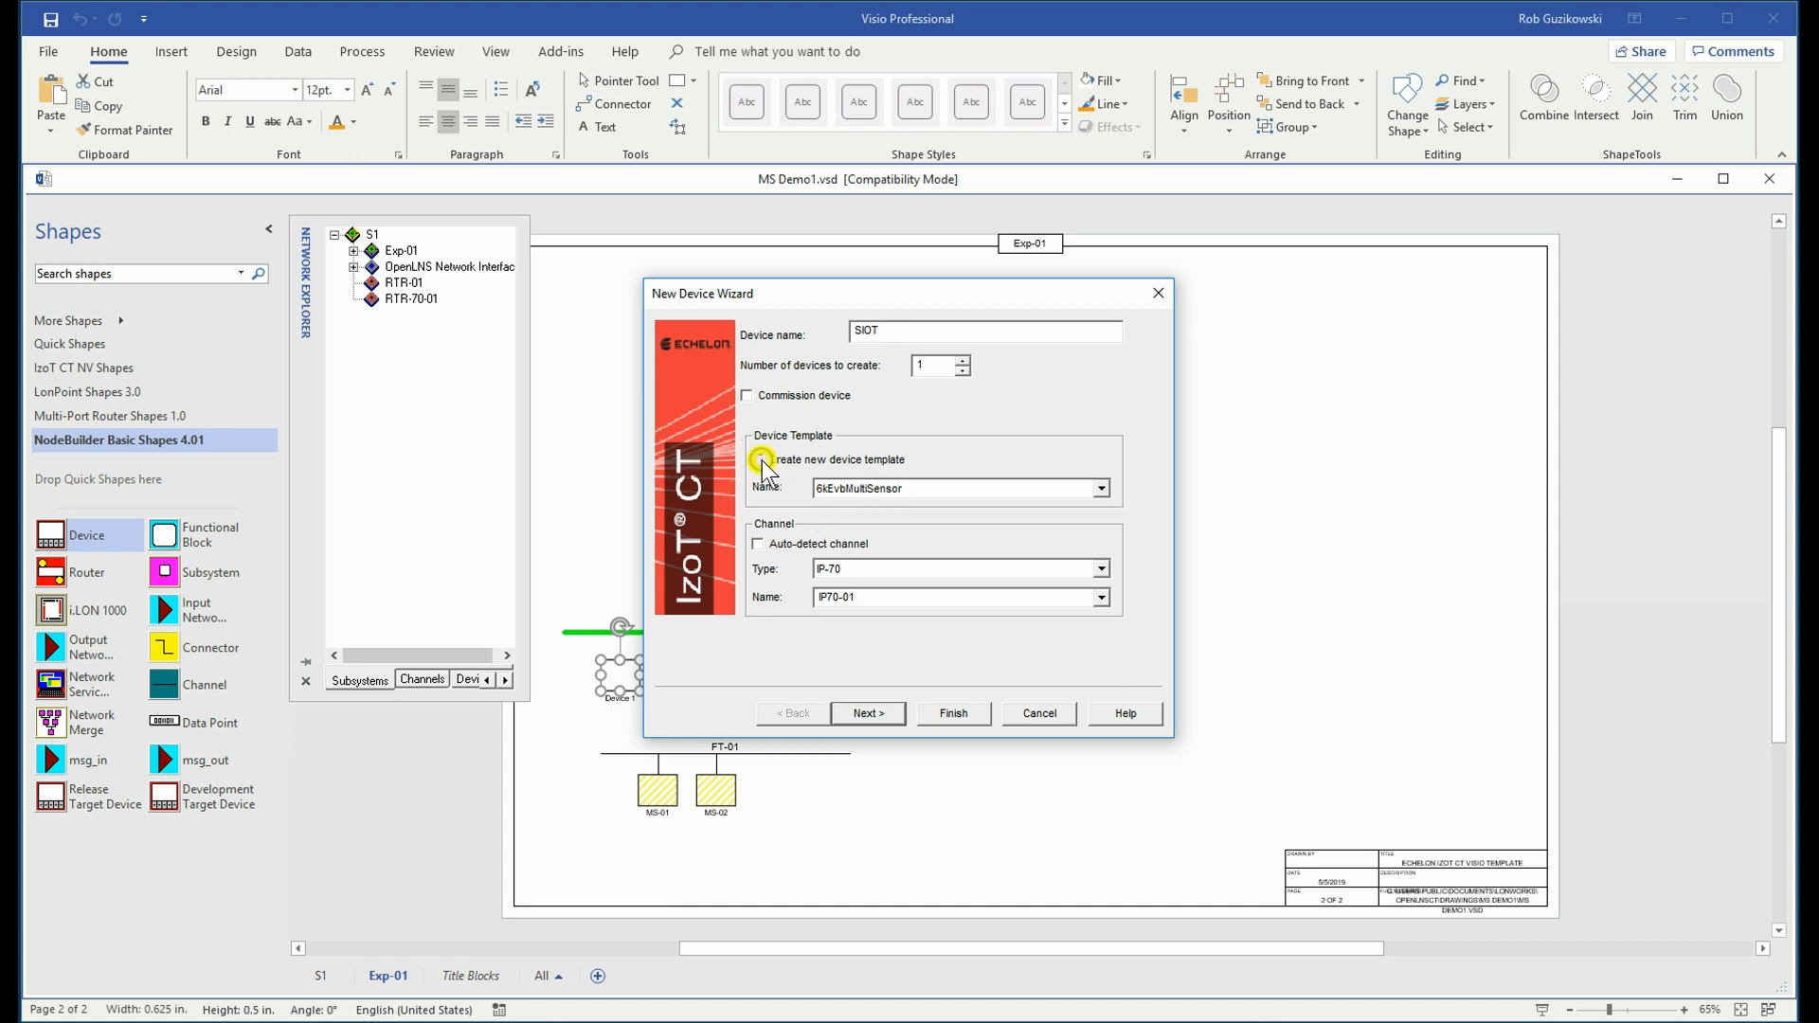
pyautogui.click(868, 713)
# Step: Load SmartServer IoT IP70.xif from the Echelon SmartServer IoT folder as the SIOT device's interface definition and create the device
pyautogui.click(1047, 617)
pyautogui.scroll(-5, 1035, 645)
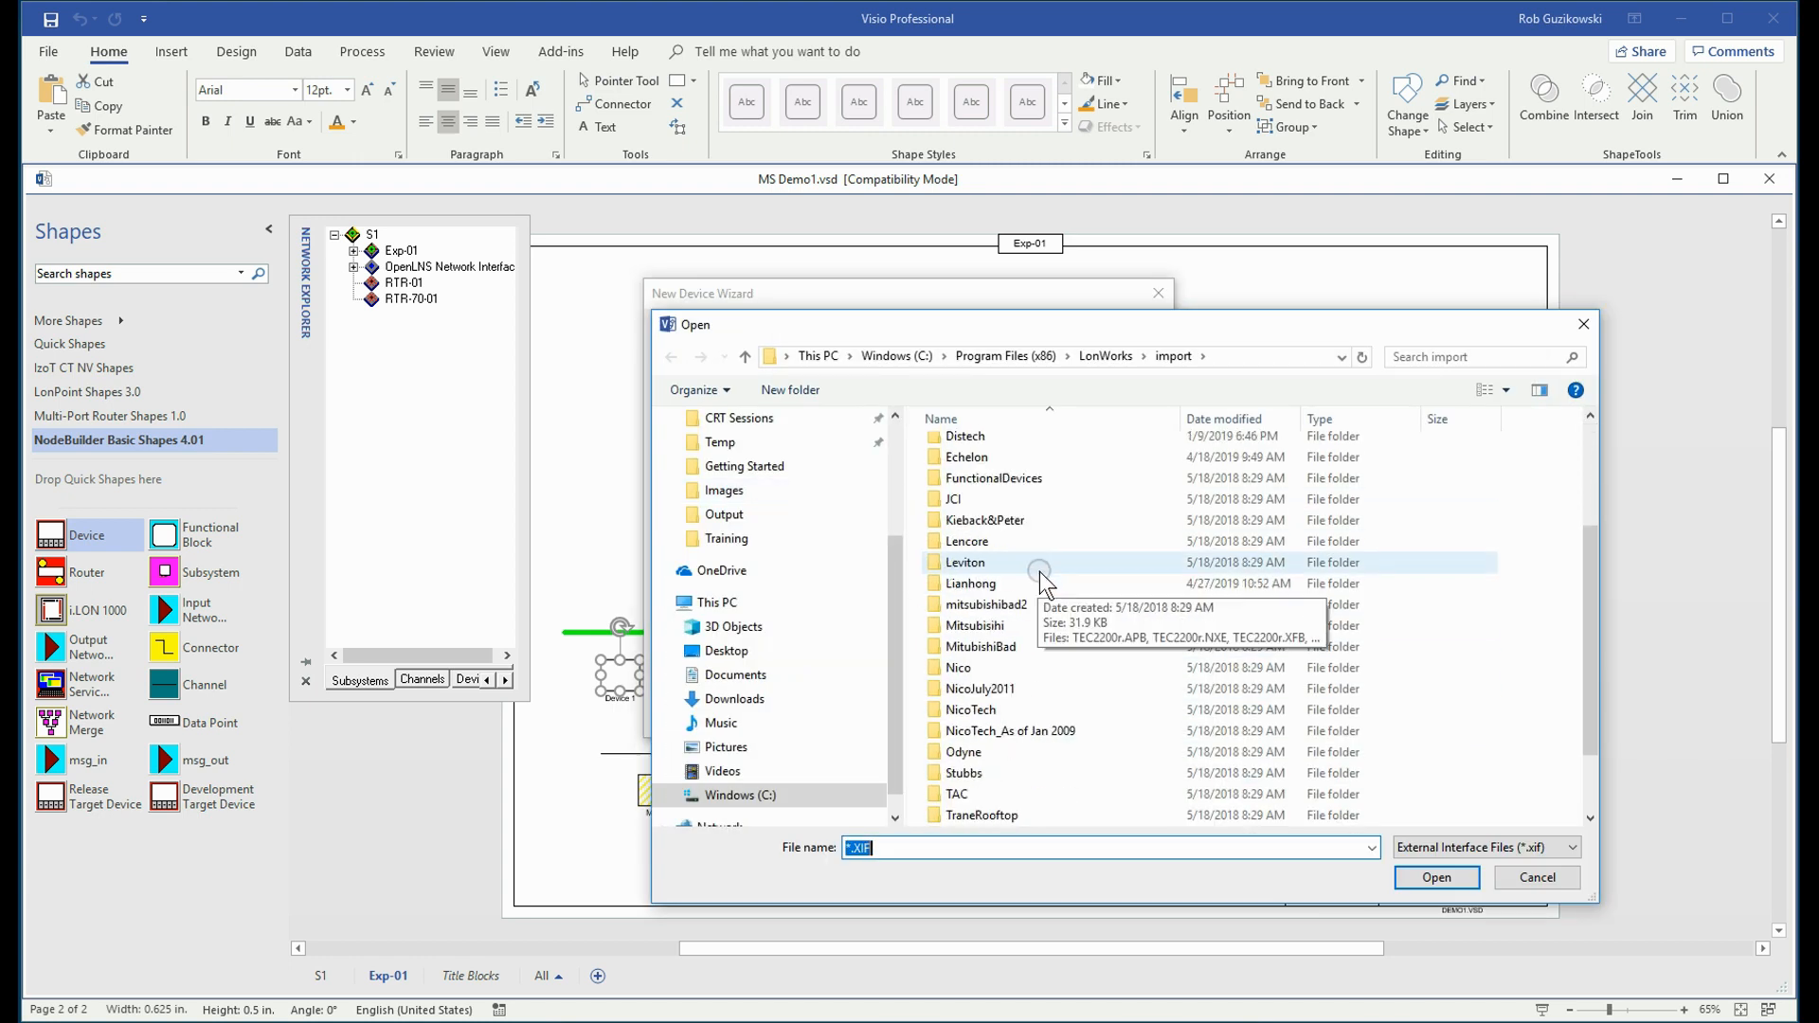
pyautogui.doubleClick(961, 461)
pyautogui.doubleClick(982, 572)
pyautogui.click(1006, 469)
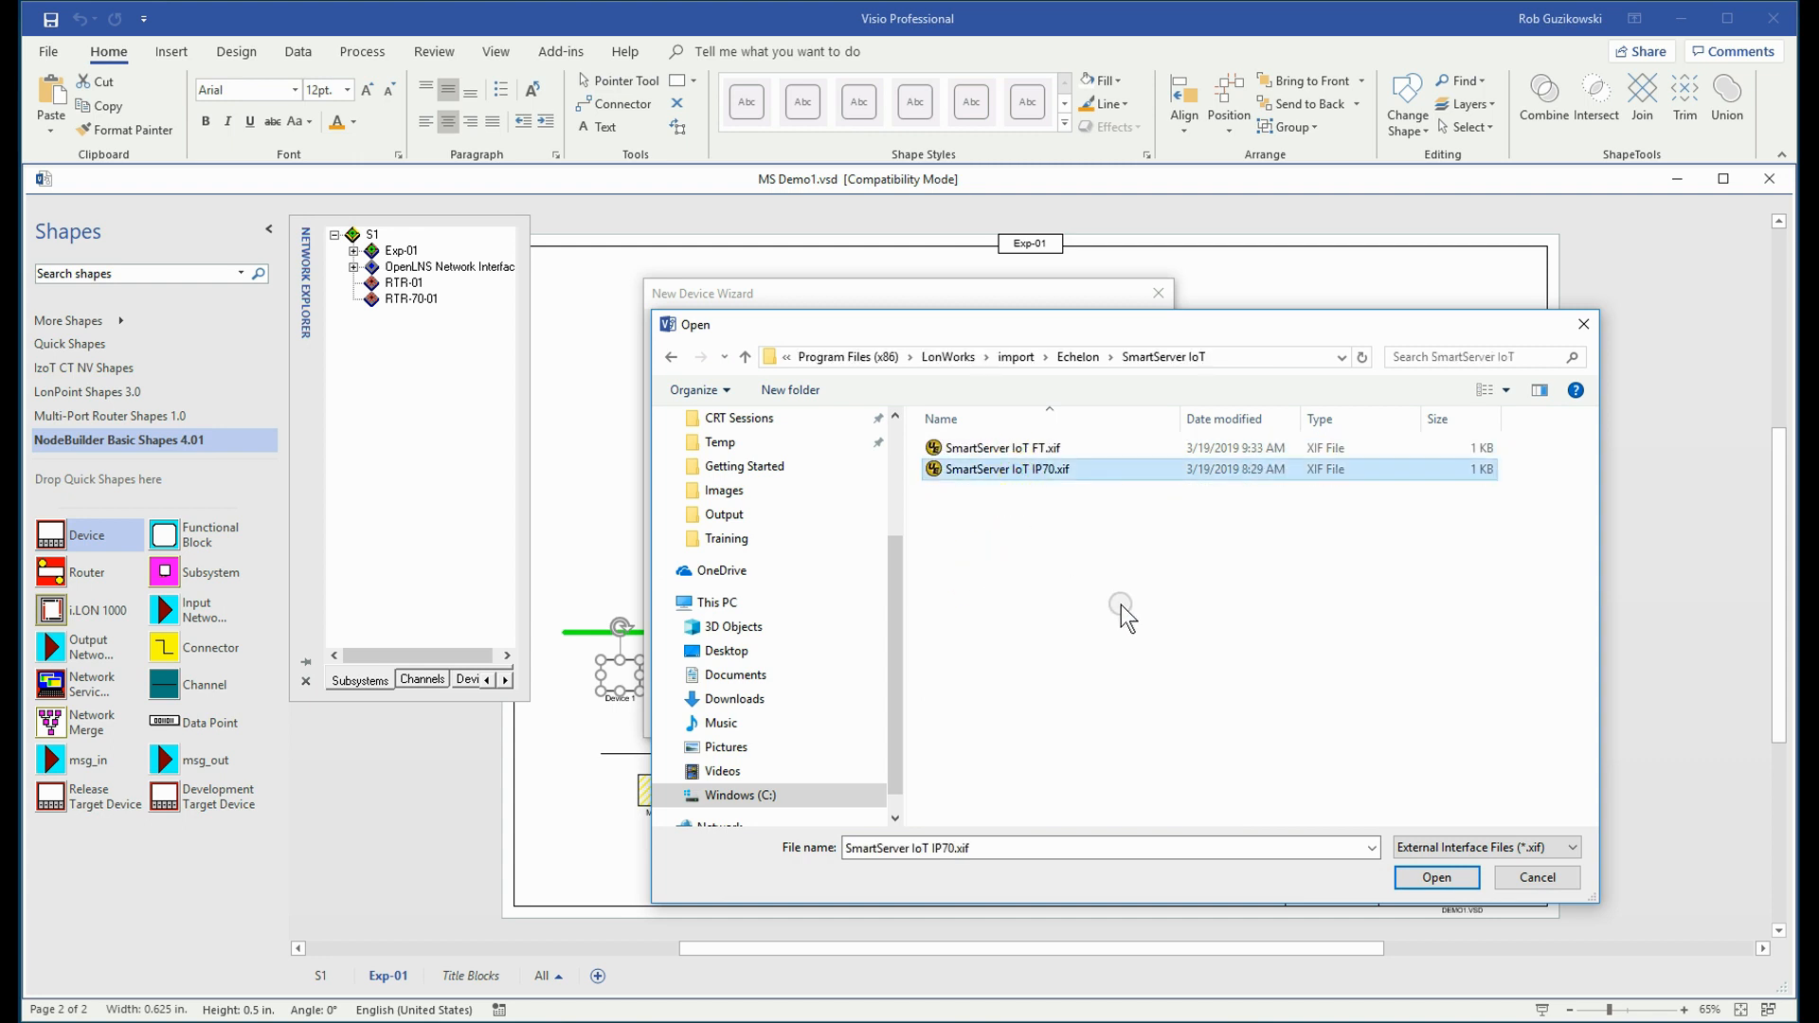
pyautogui.click(1413, 878)
pyautogui.click(957, 715)
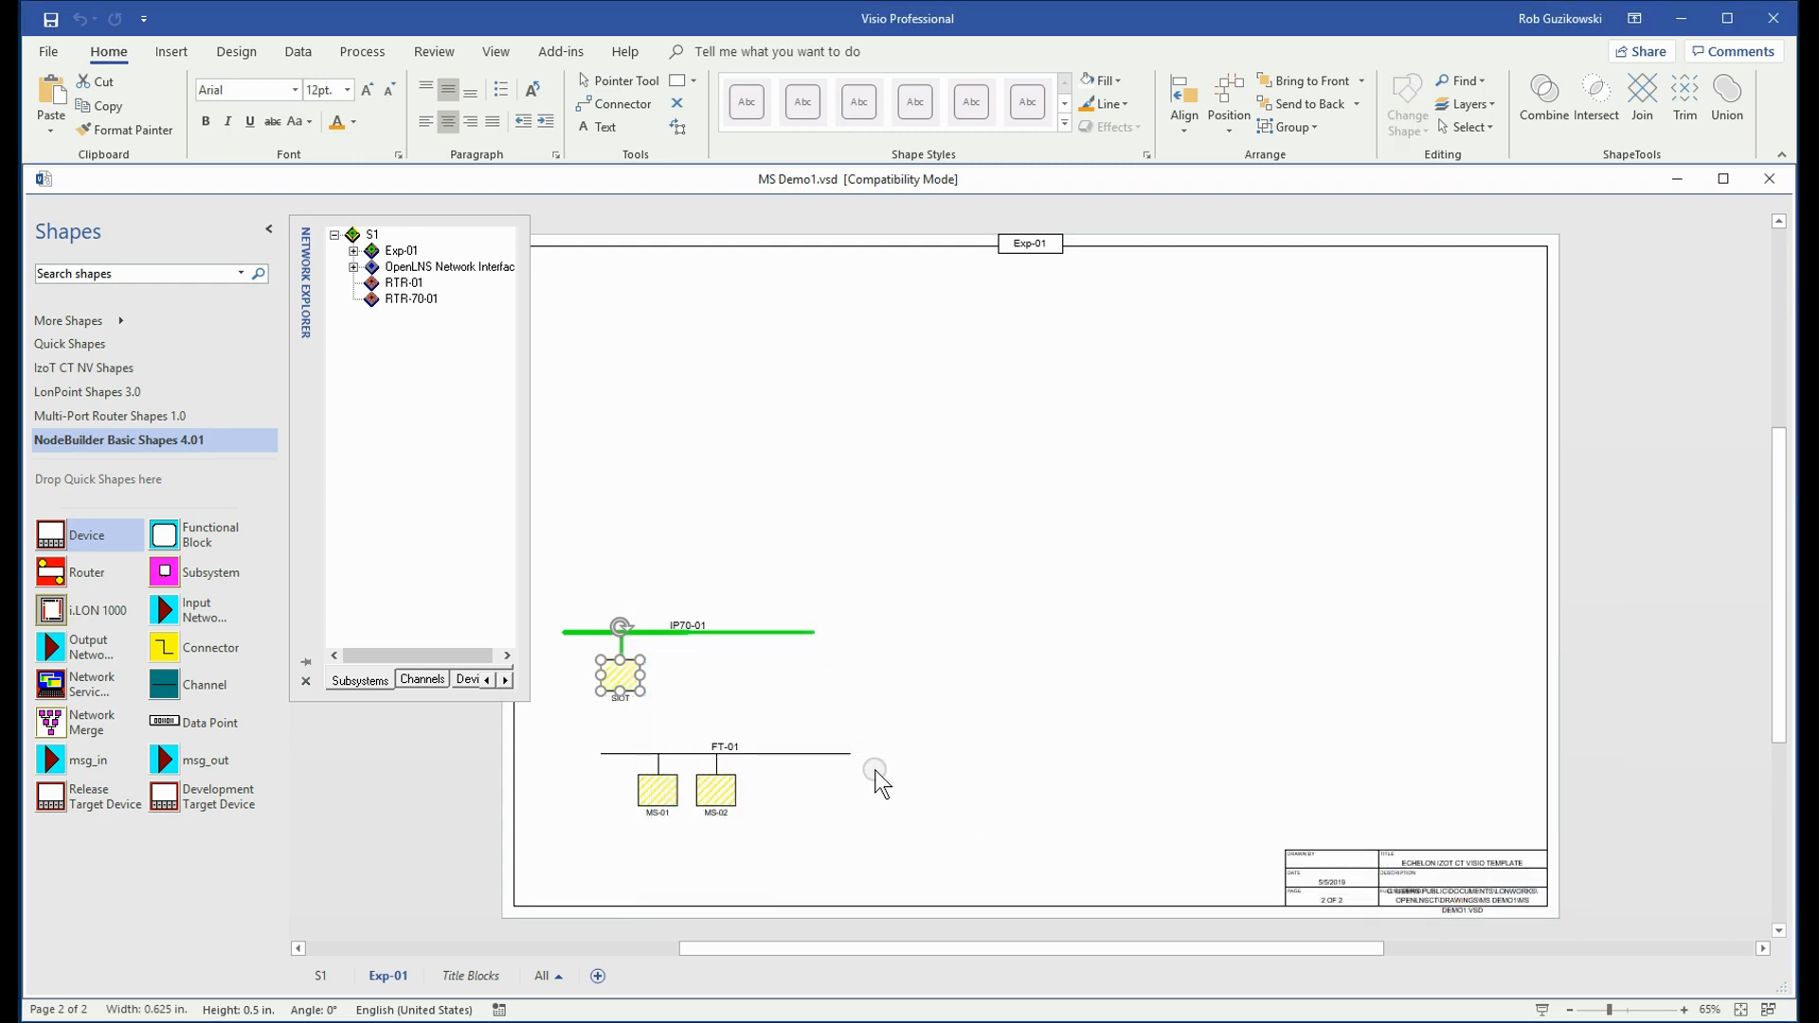
# Step: Commission router RTR-01 on the S1 page, sending its service pin message from the SmartServer's Features page in the browser
pyautogui.click(325, 976)
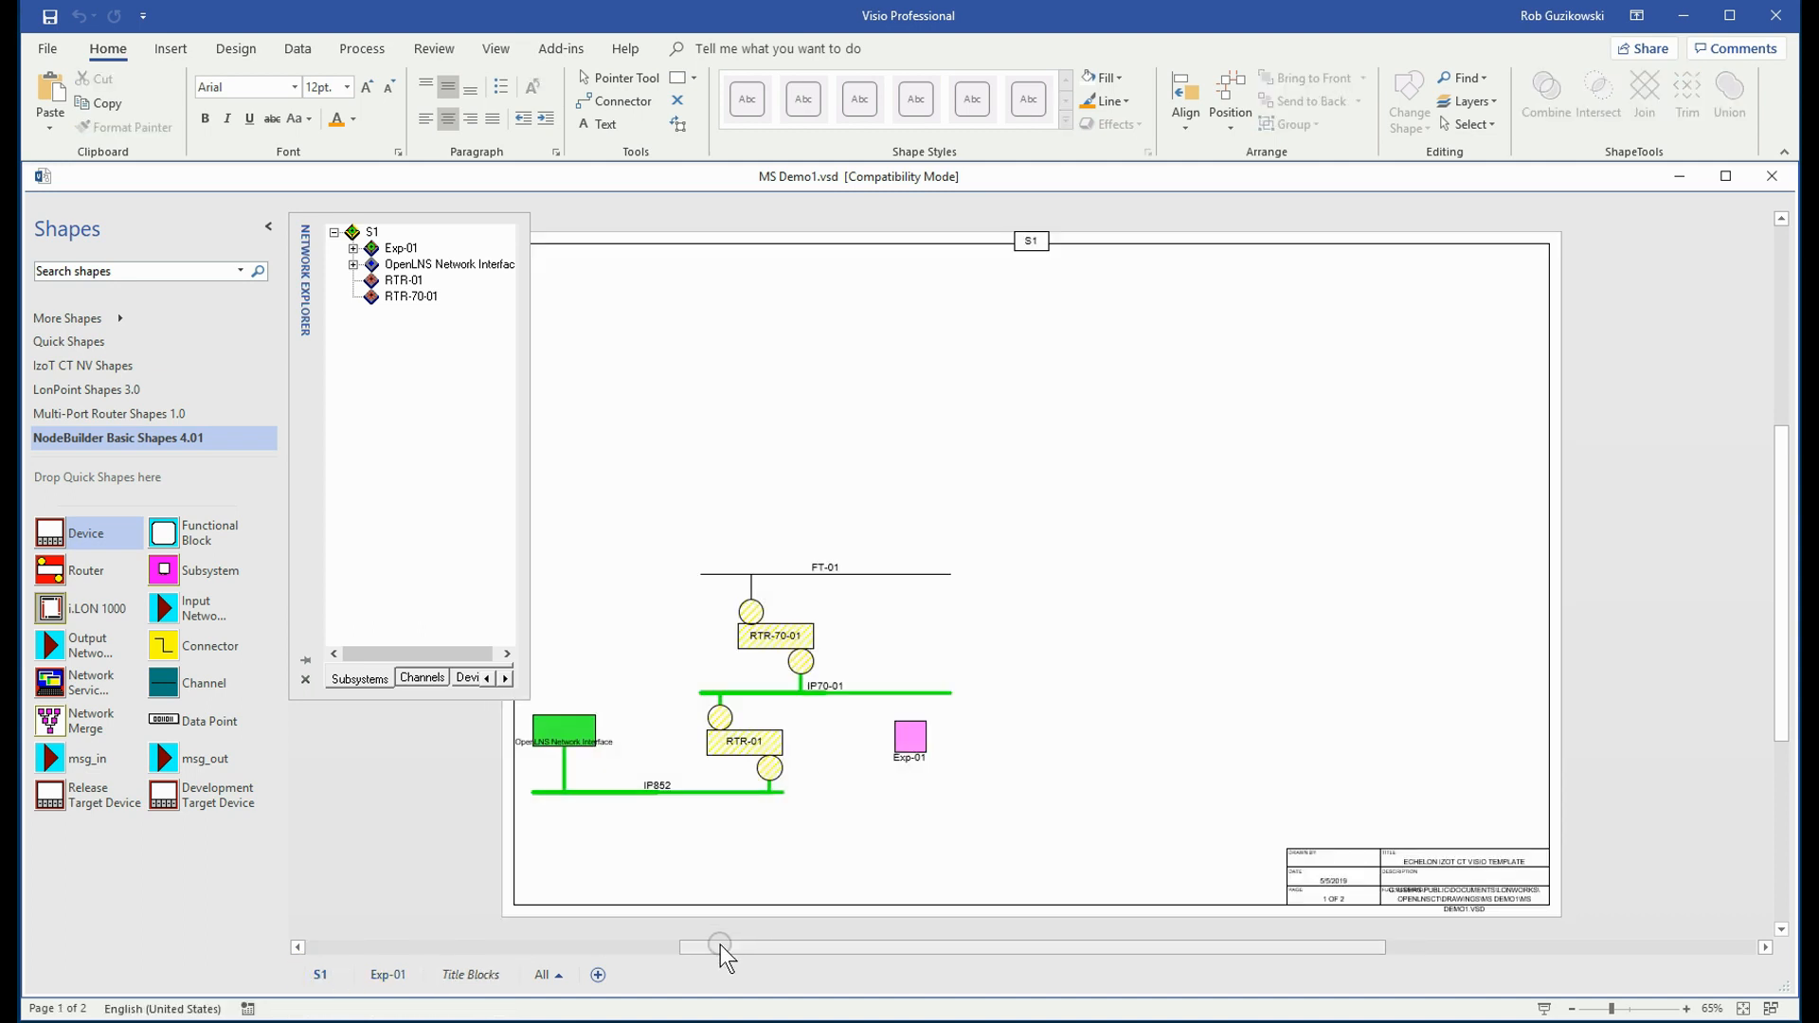
pyautogui.click(735, 755)
pyautogui.rightClick(760, 753)
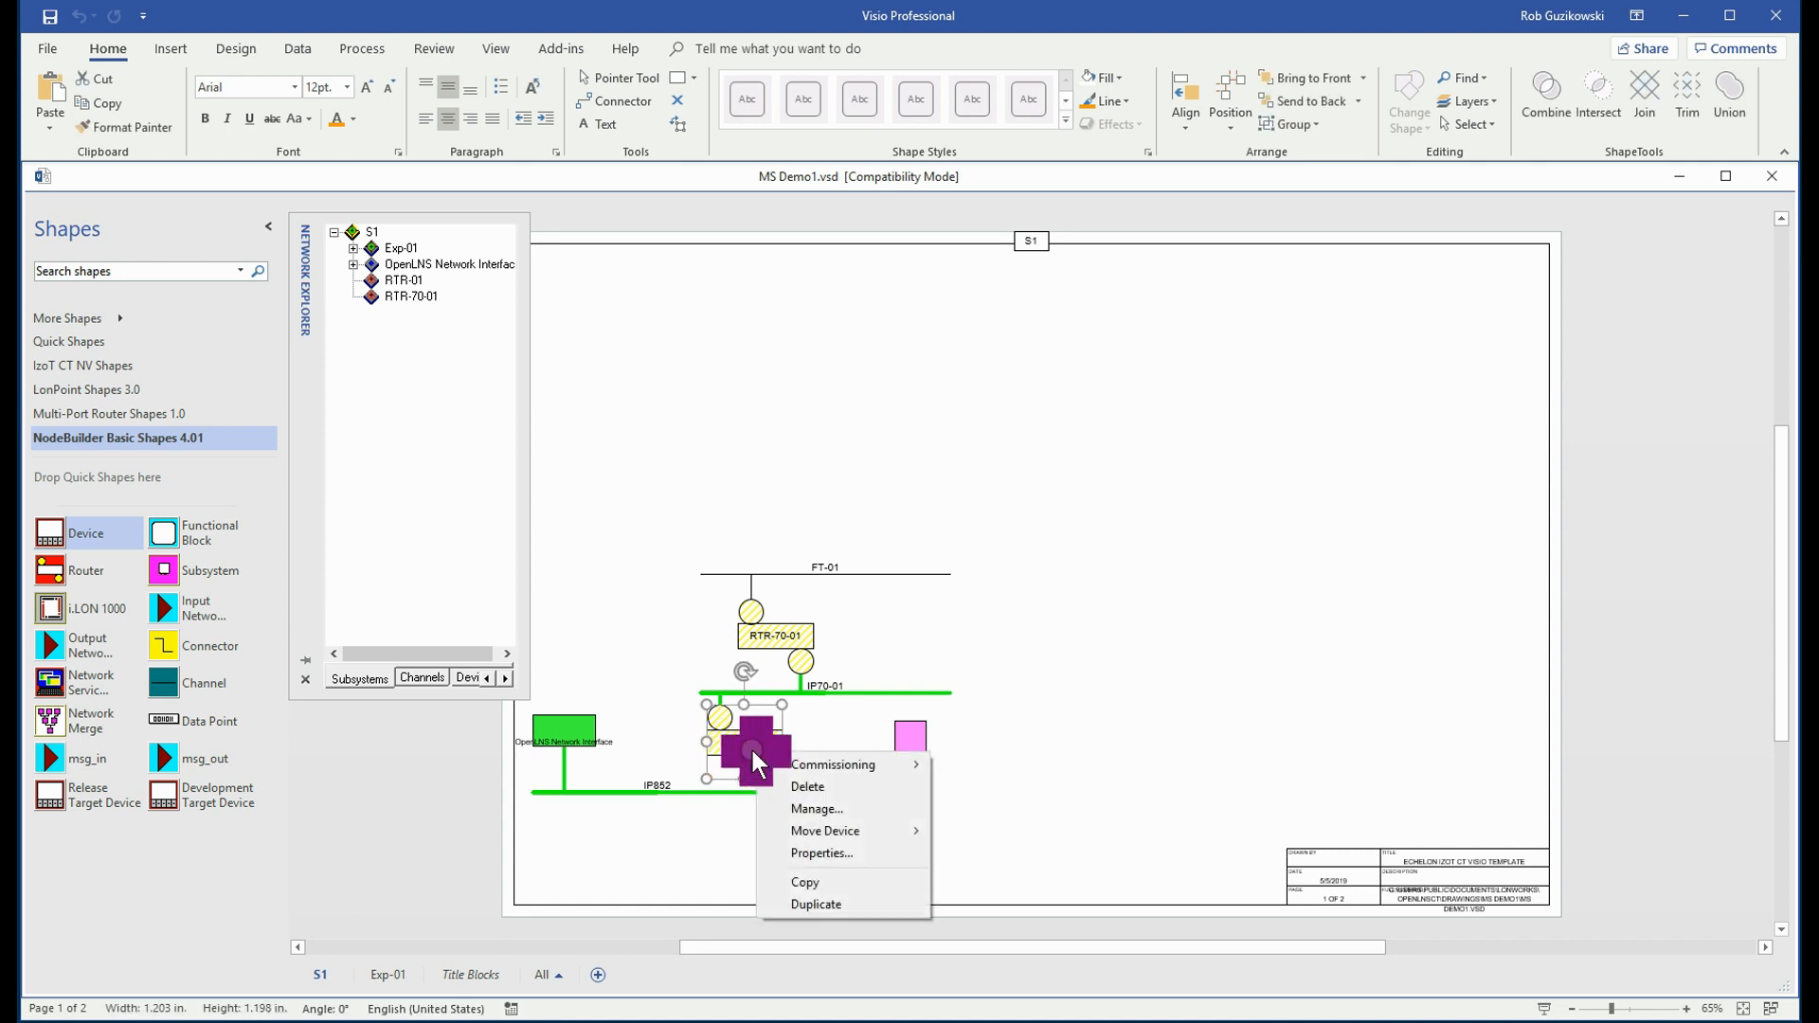
pyautogui.moveTo(834, 765)
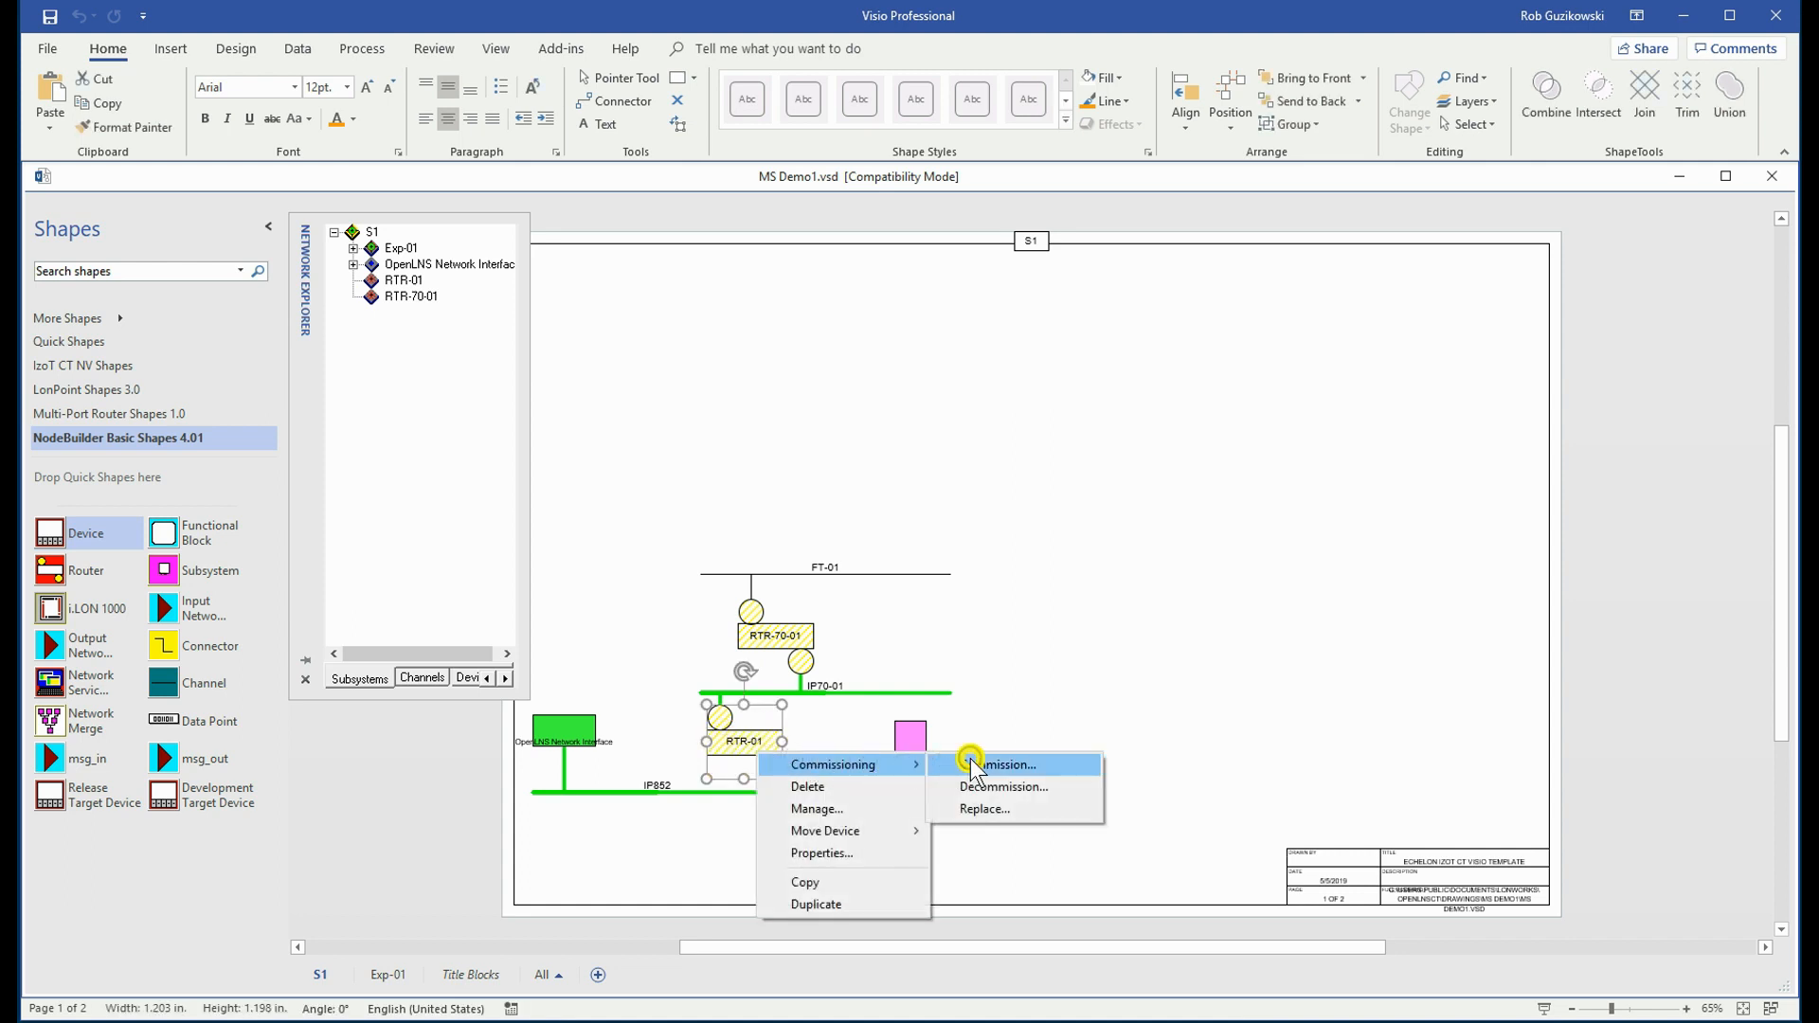
pyautogui.click(971, 763)
pyautogui.click(870, 706)
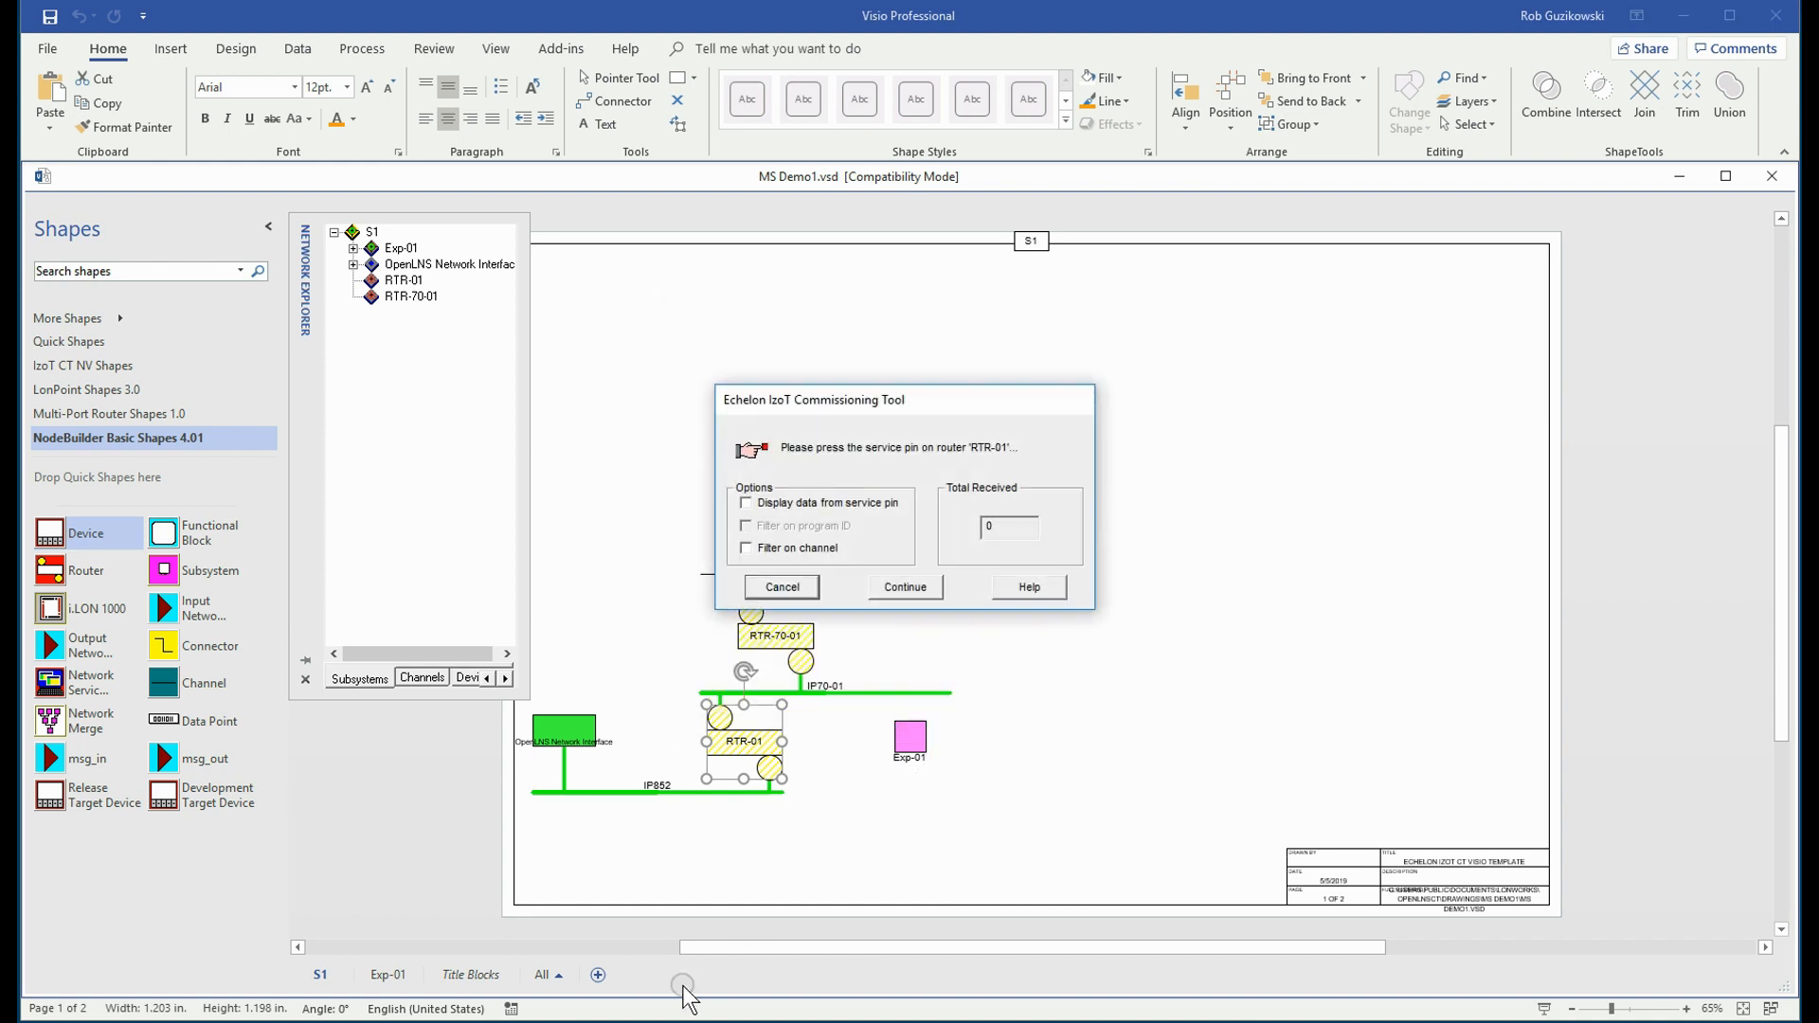
pyautogui.click(572, 849)
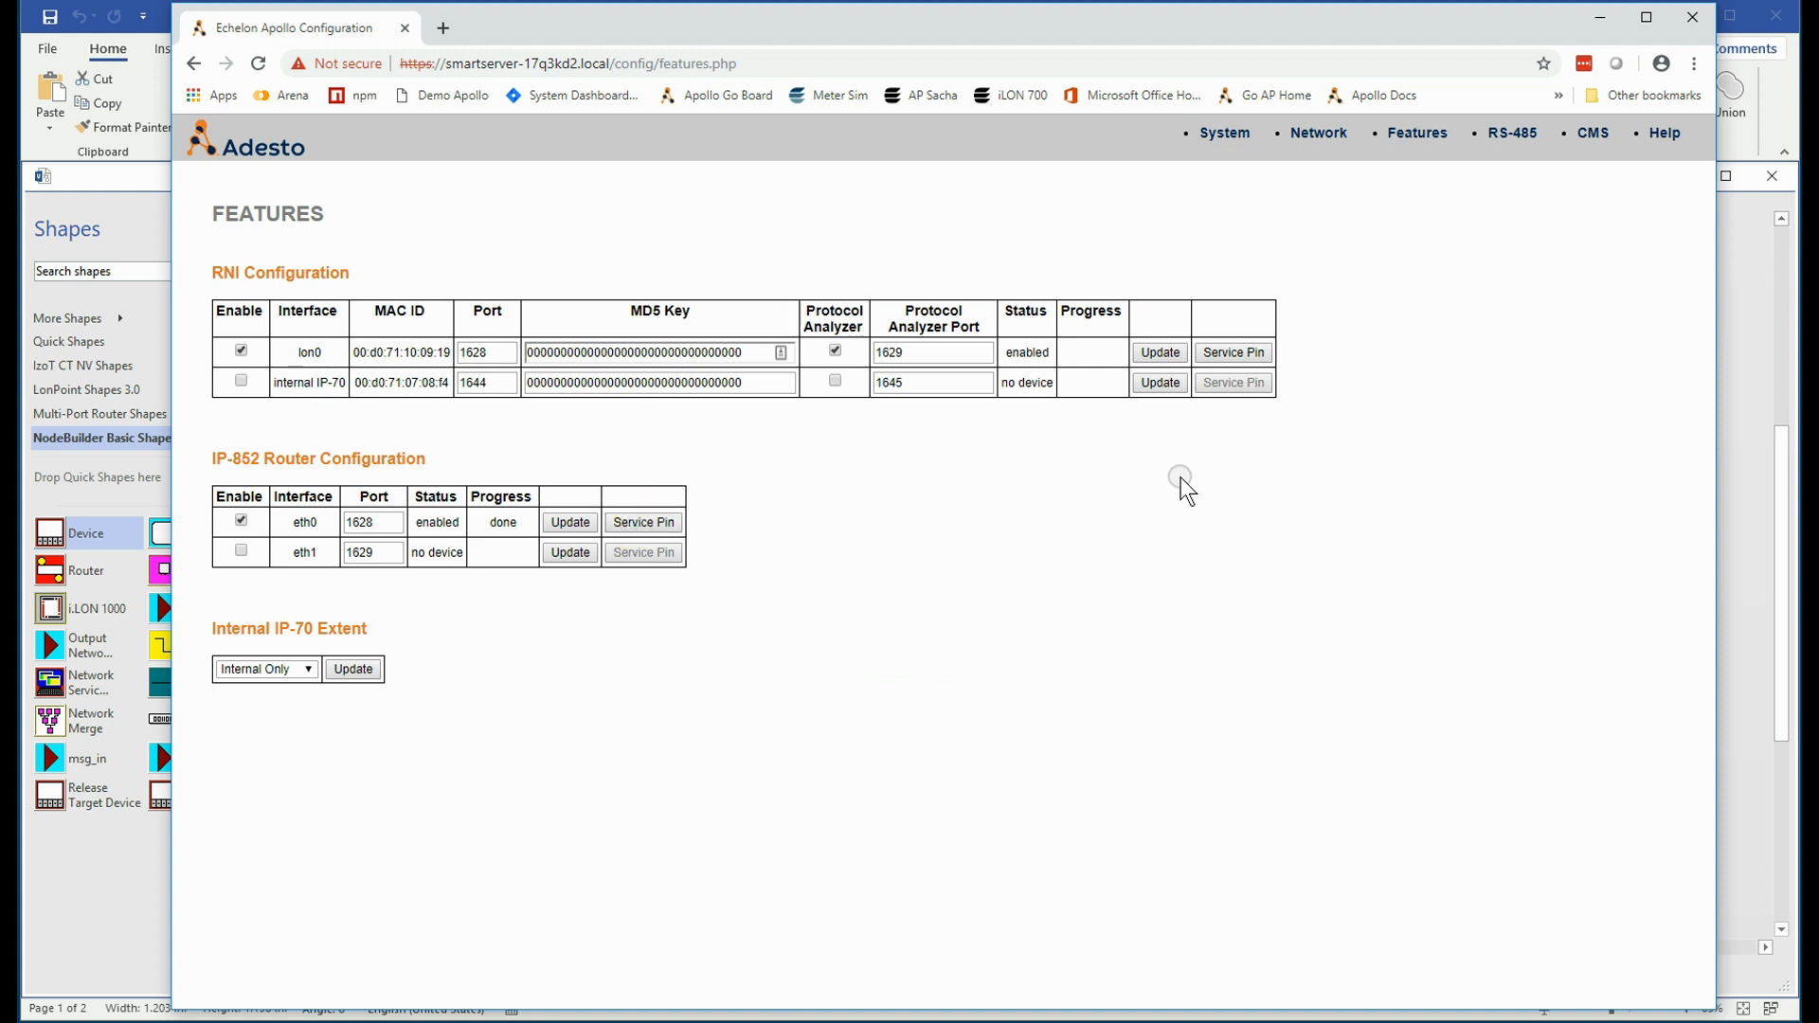
pyautogui.click(1600, 17)
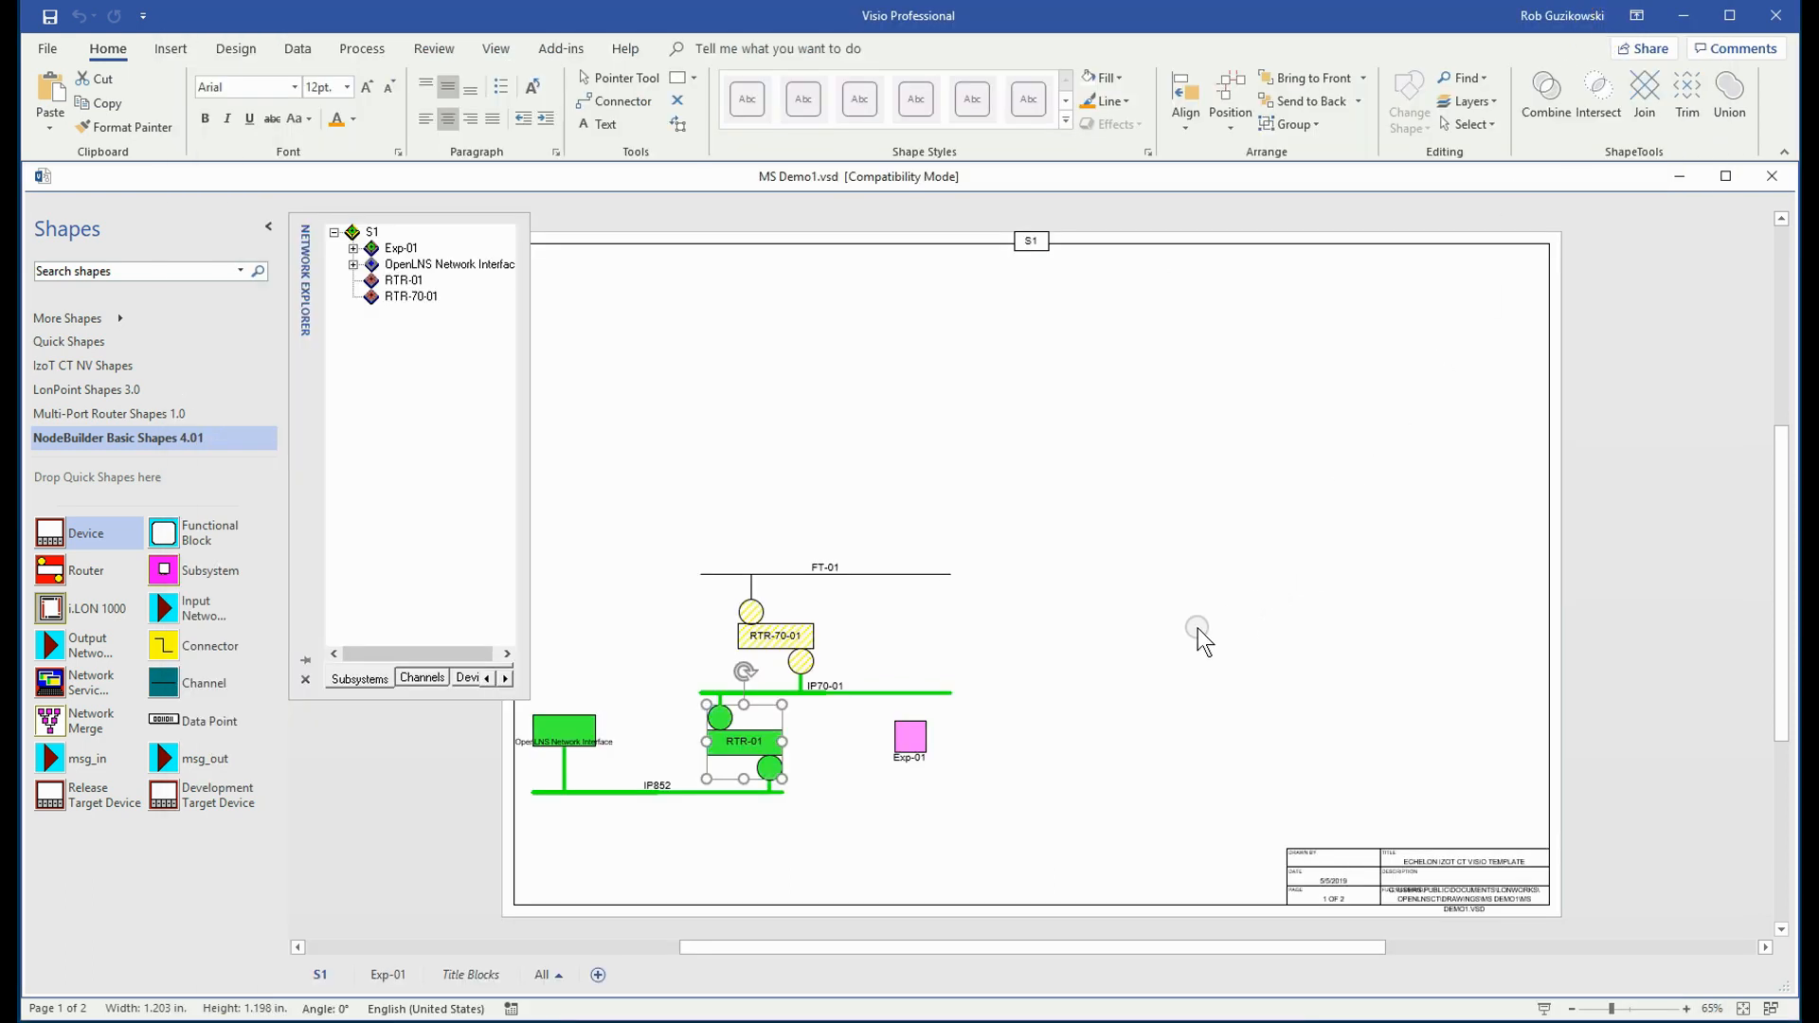
# Step: Commission router RTR-70-01 with the Online state, sending its service pin message for lon 0 from the SmartServer's System page in the browser
pyautogui.click(796, 647)
pyautogui.rightClick(781, 645)
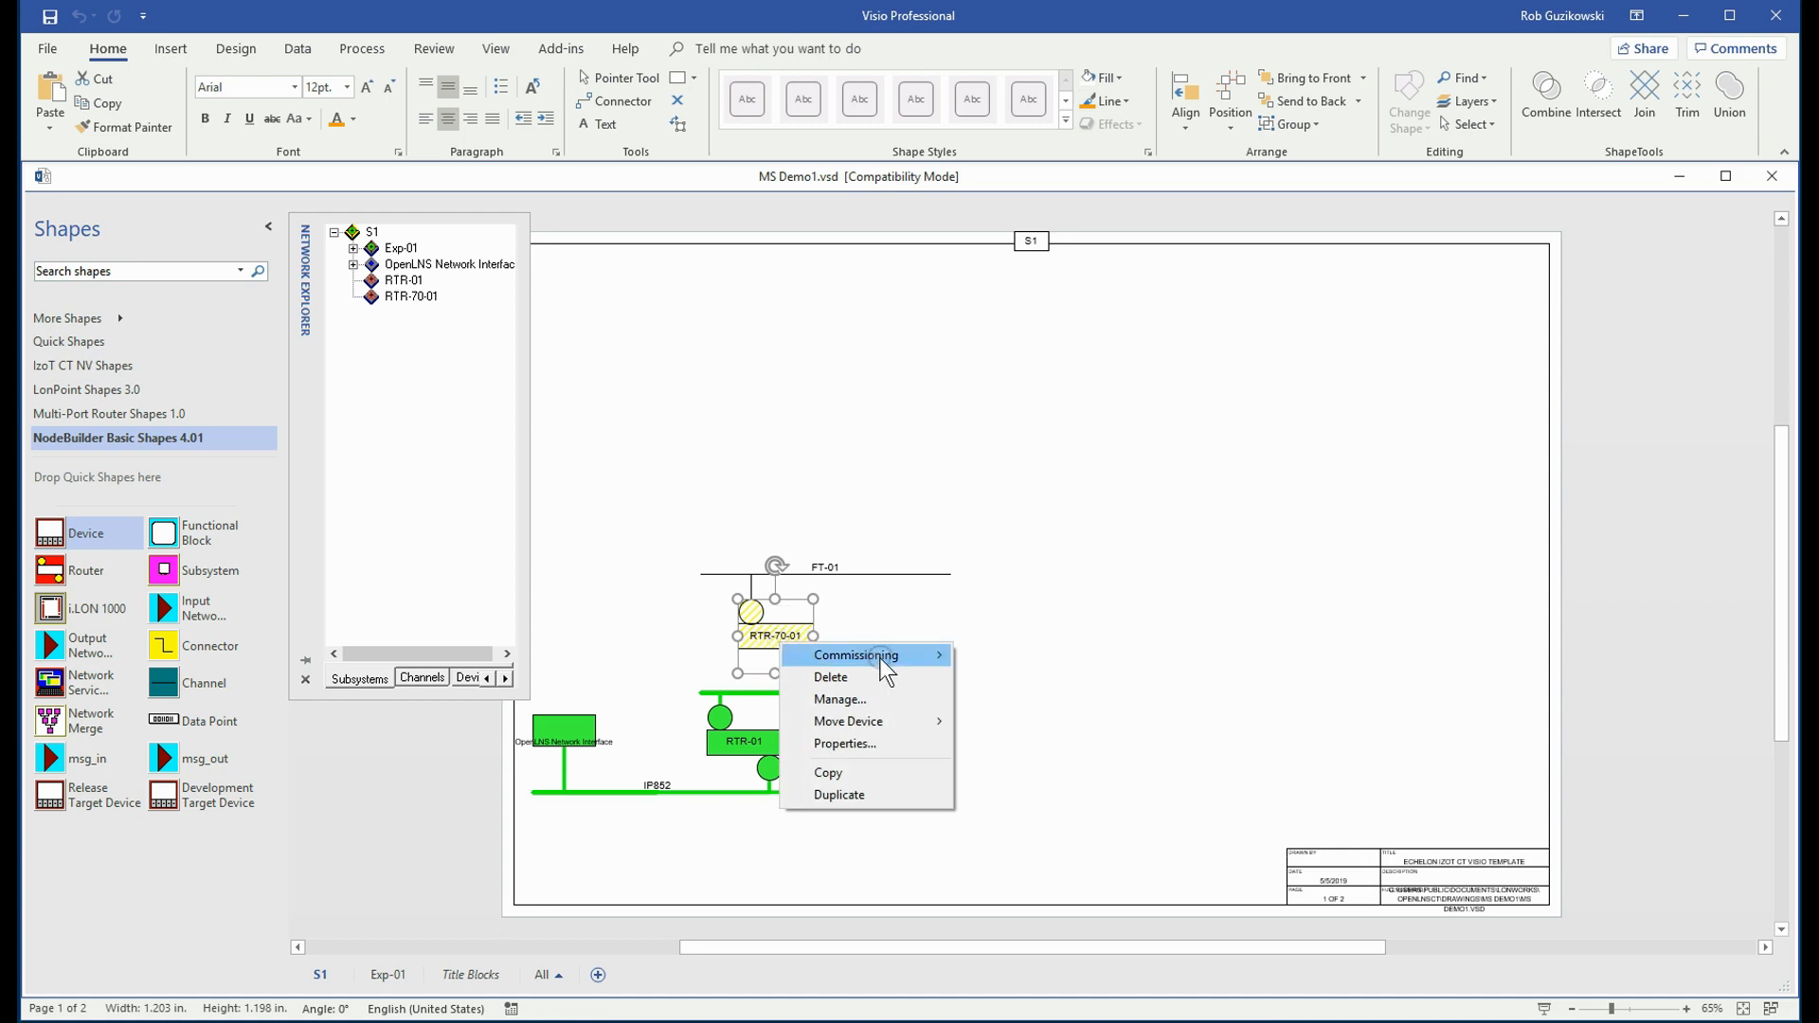
pyautogui.moveTo(879, 658)
pyautogui.click(1003, 654)
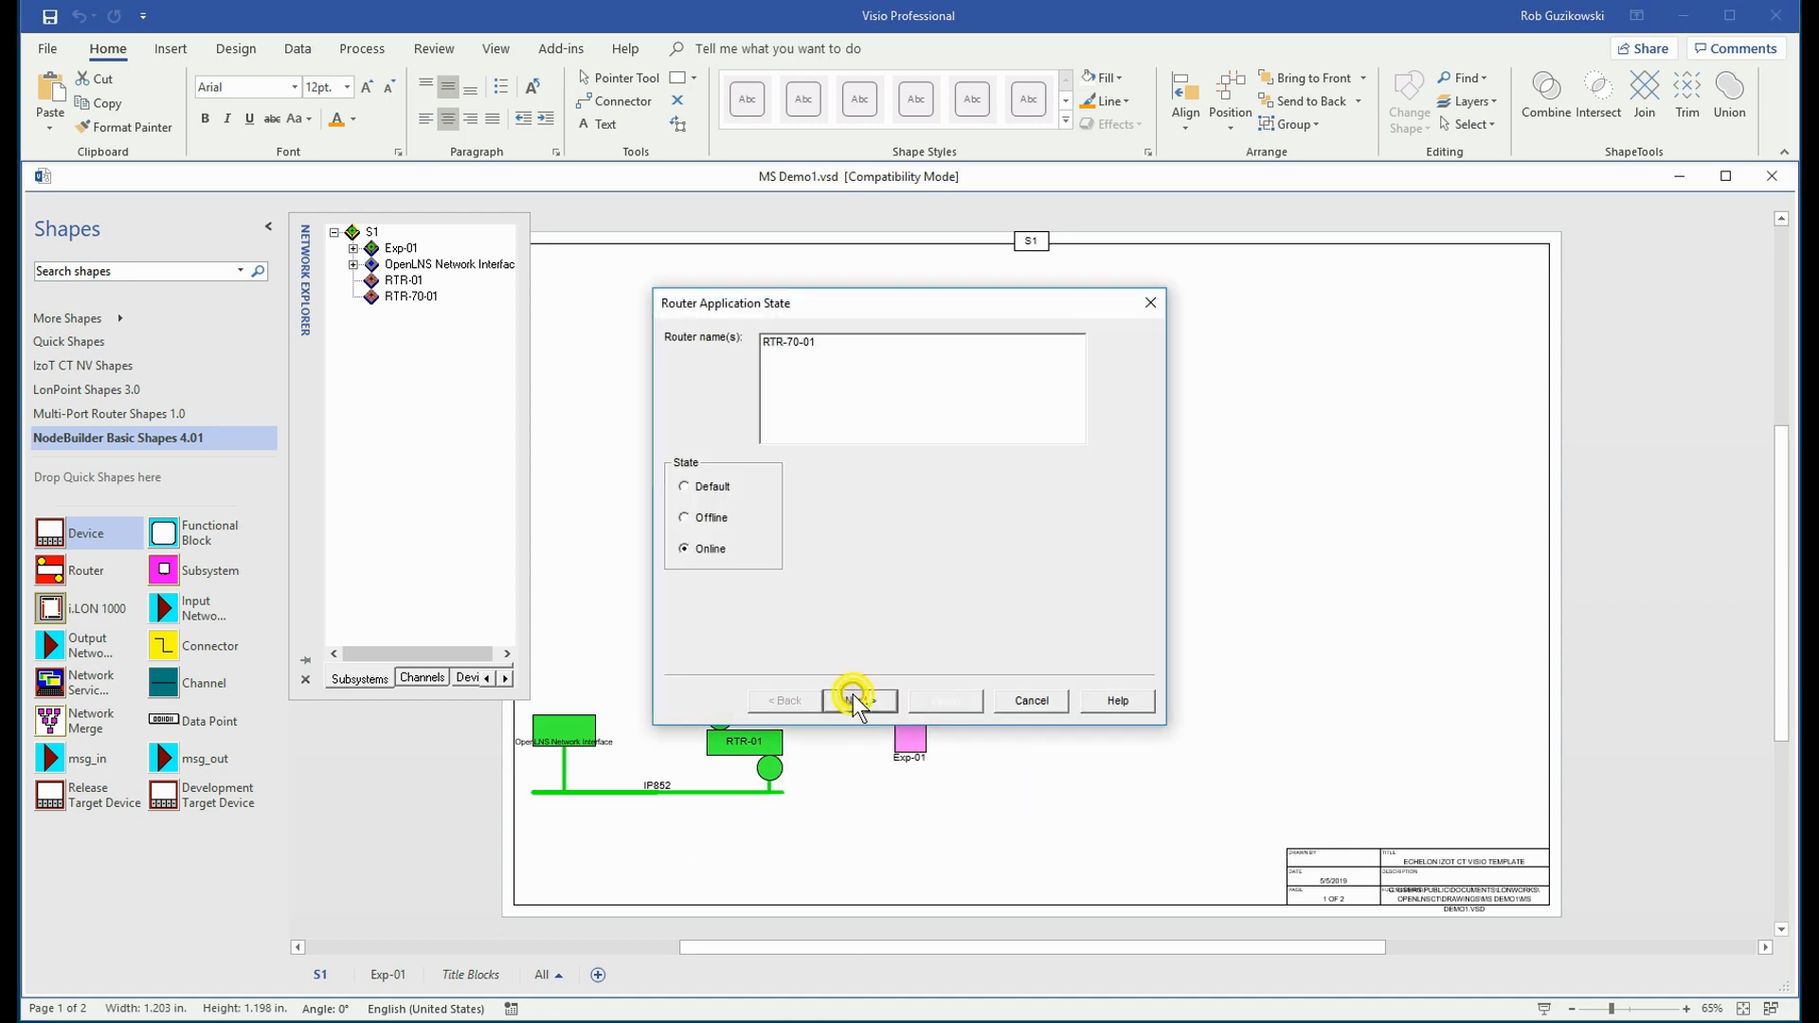
pyautogui.click(855, 699)
pyautogui.click(944, 701)
pyautogui.hotkey('alt', 'Tab')
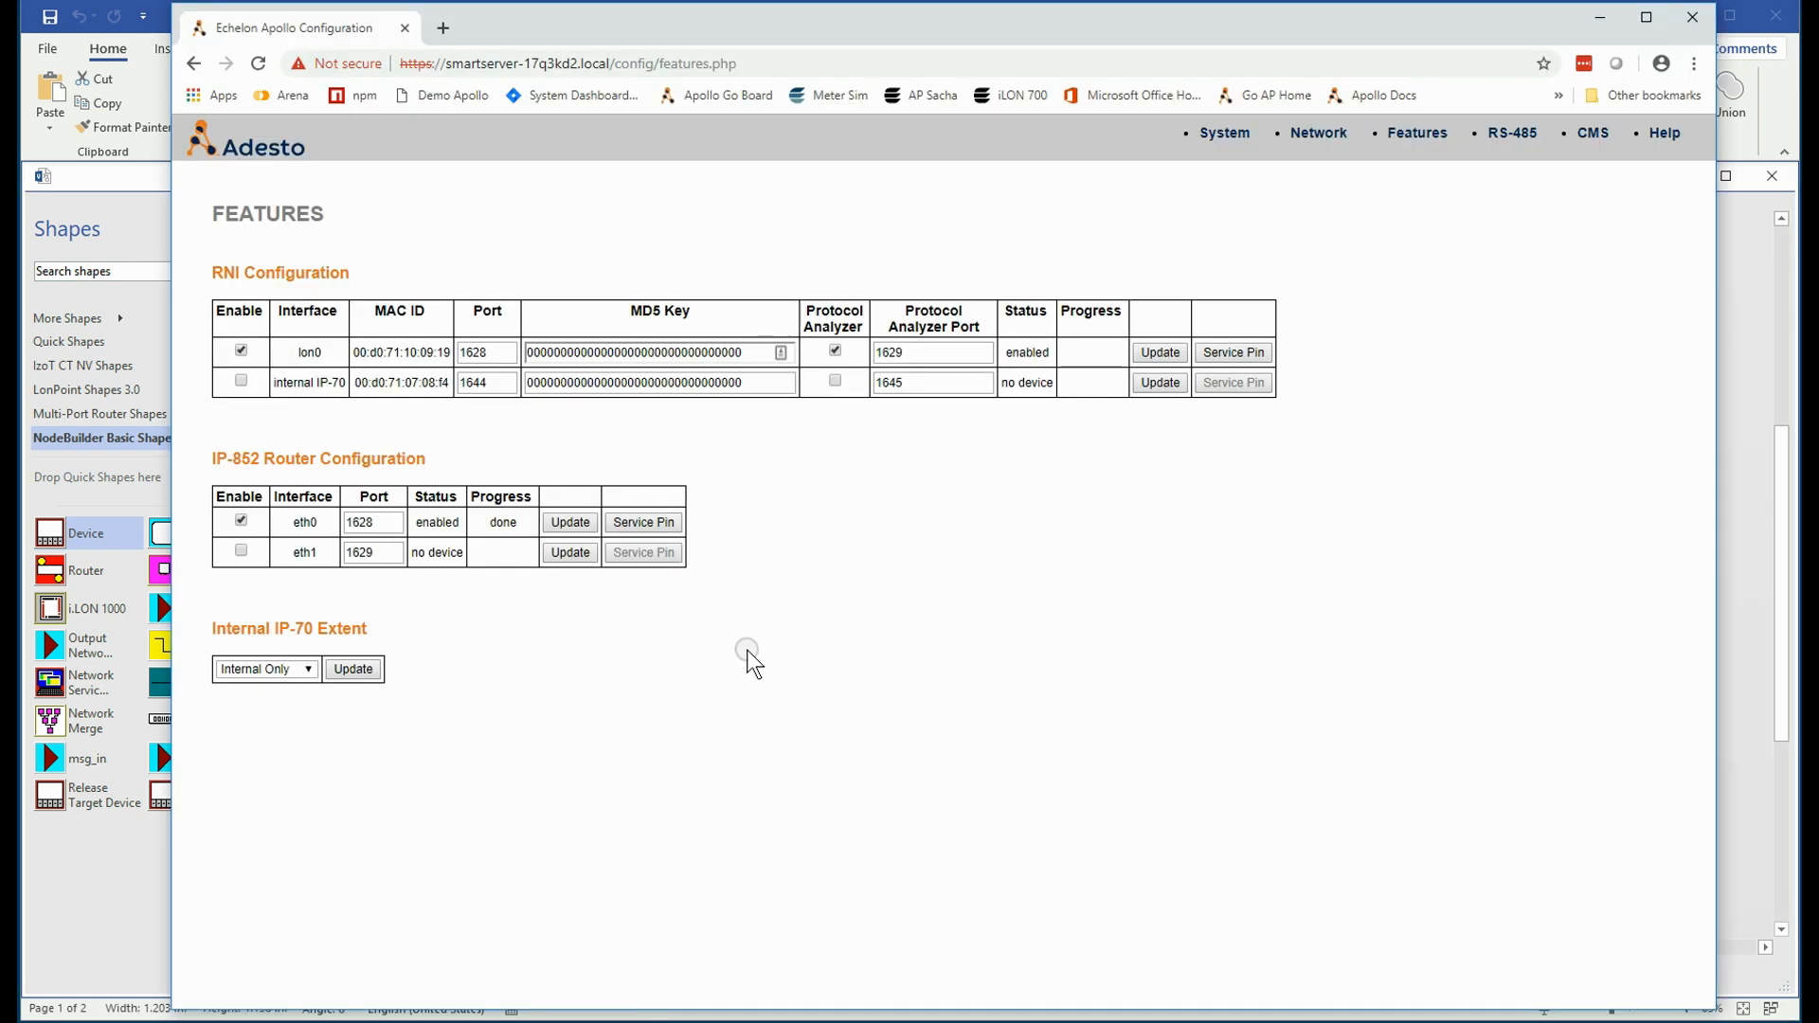
pyautogui.click(1221, 133)
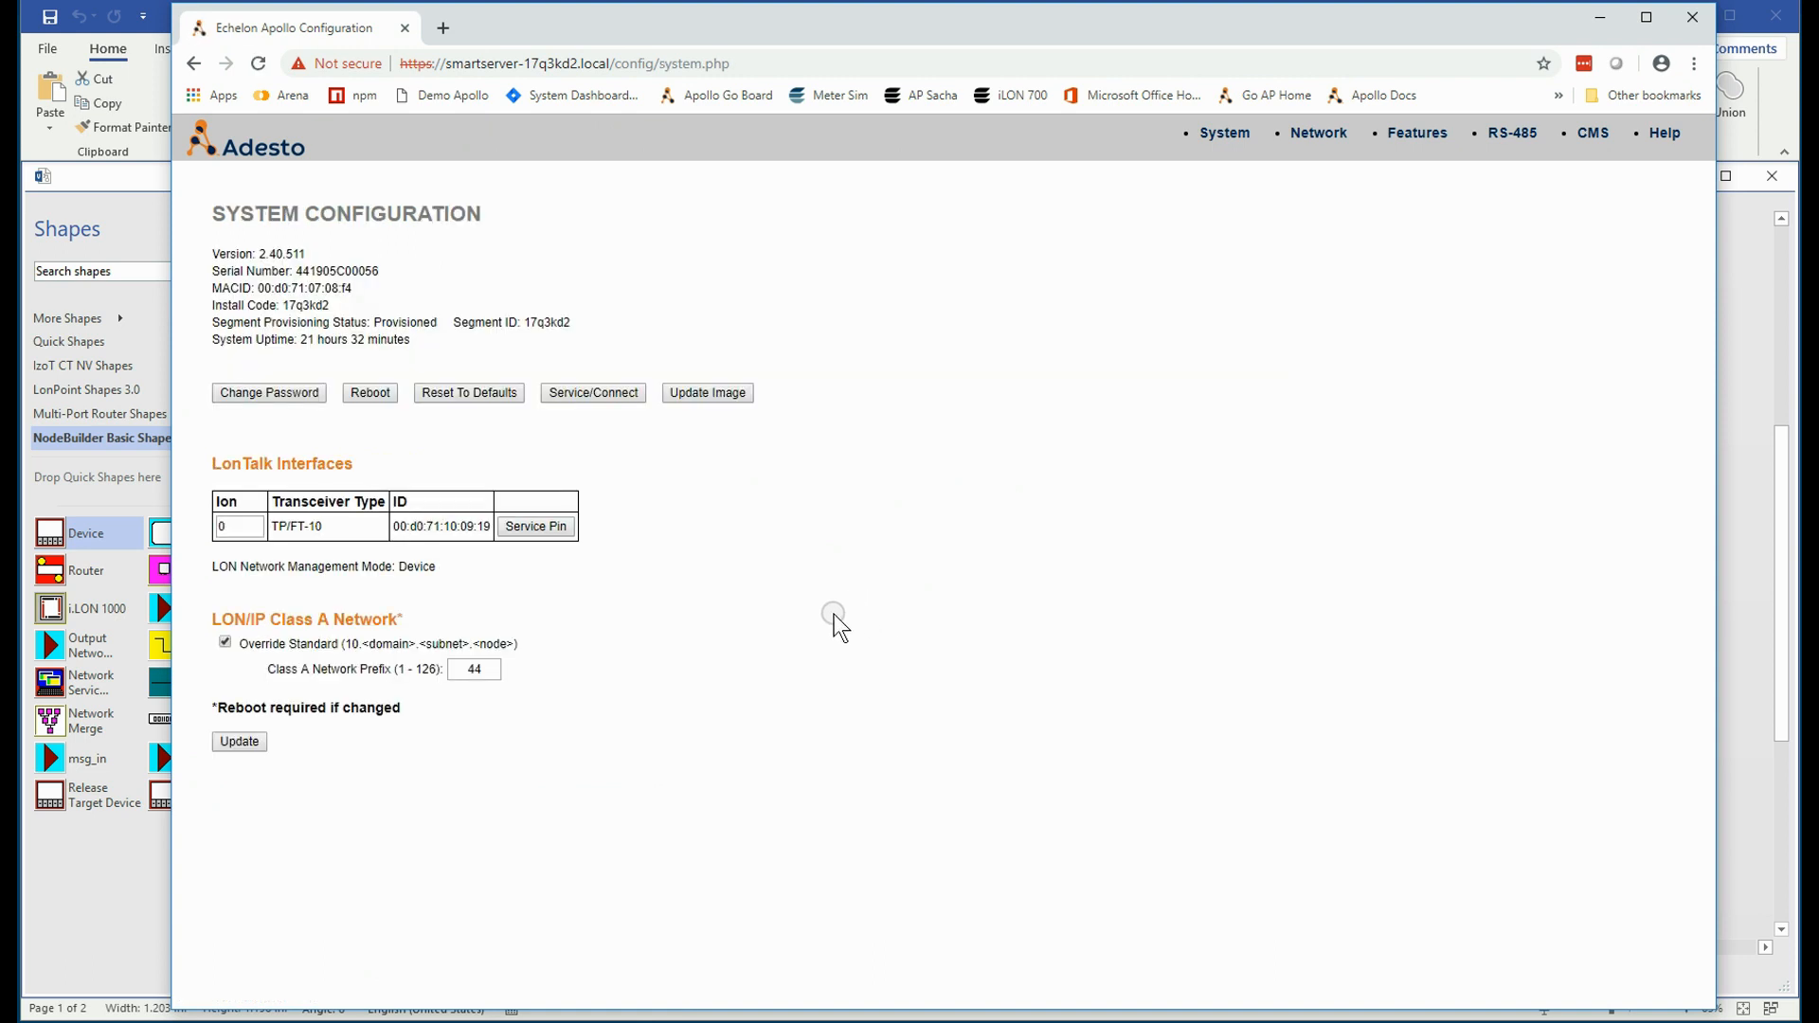
pyautogui.click(566, 526)
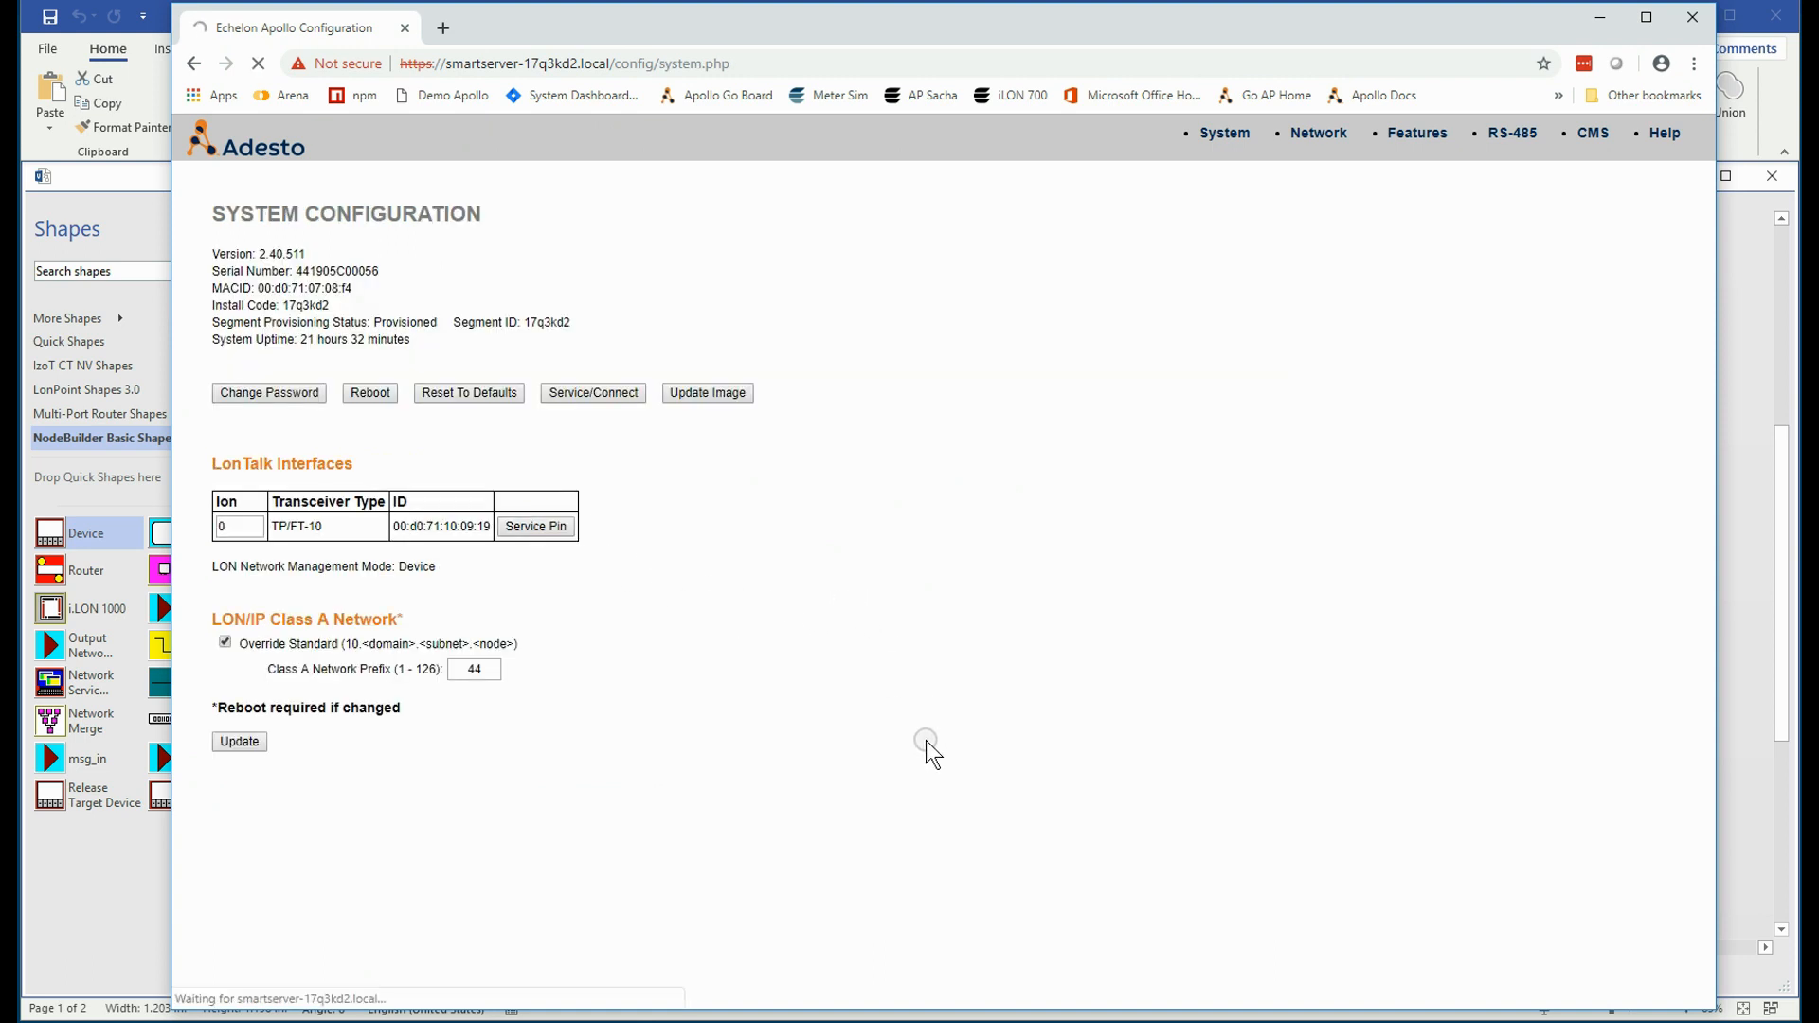
pyautogui.click(1600, 17)
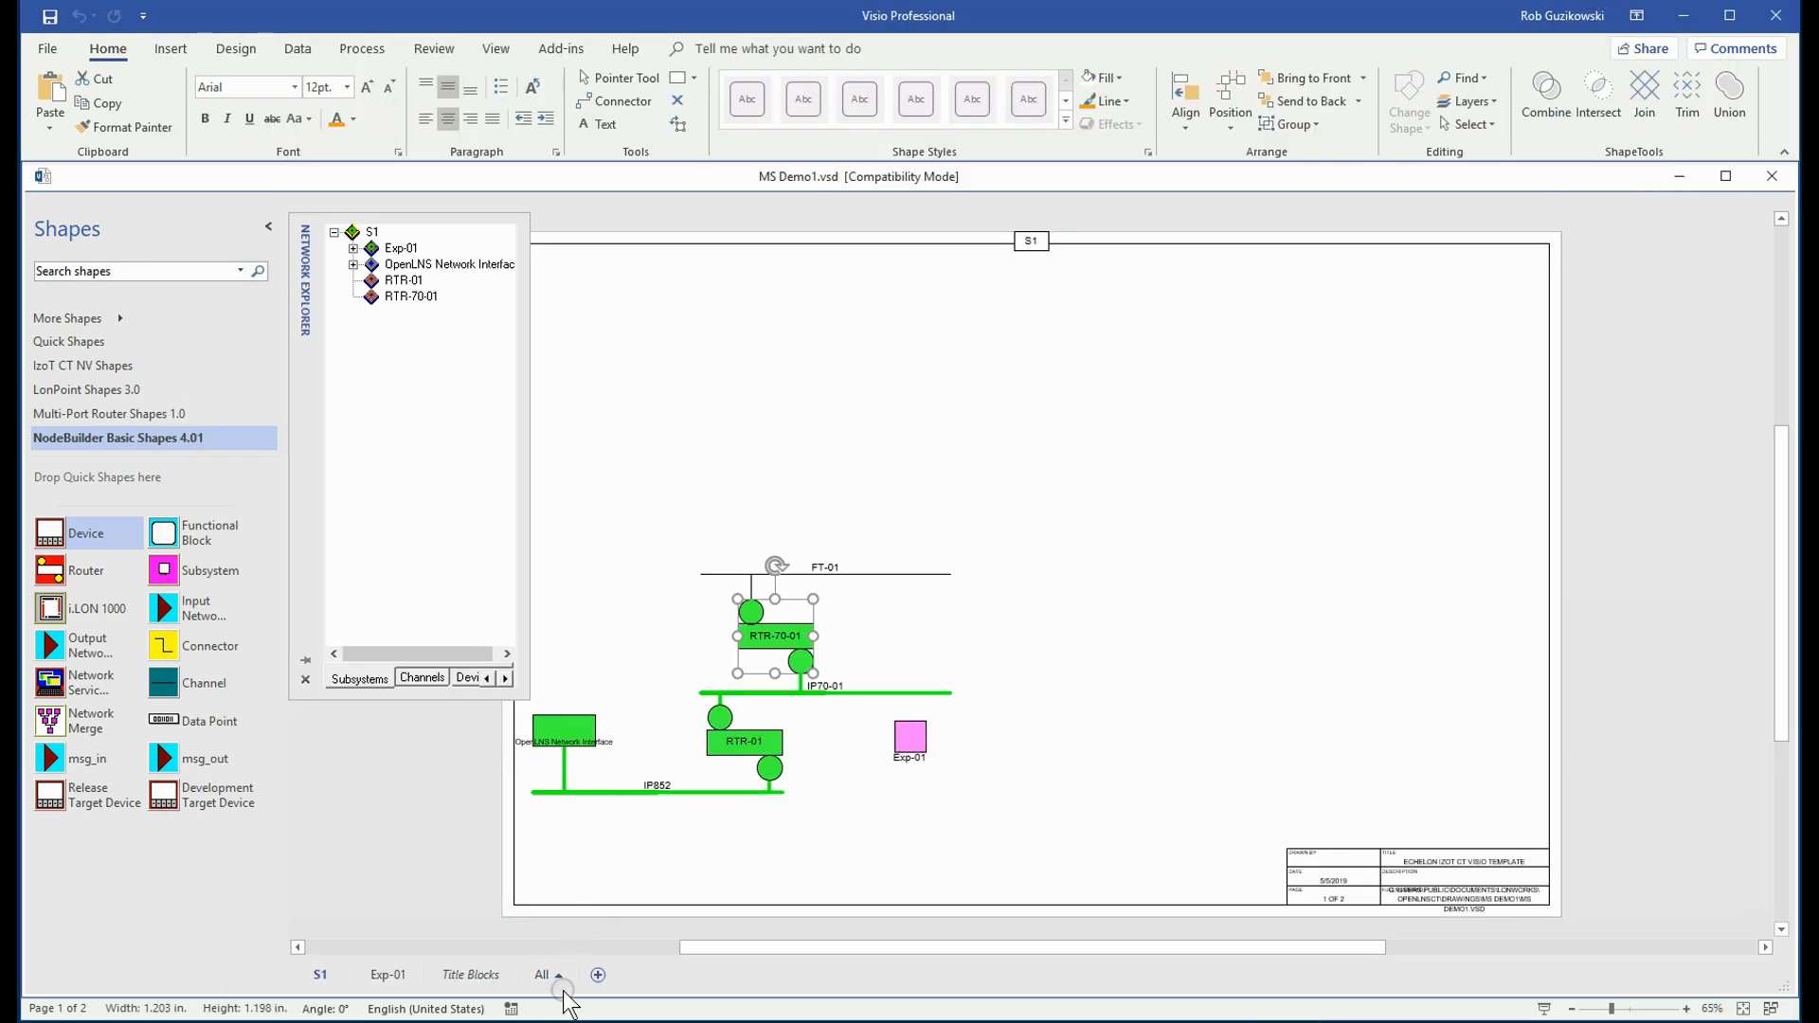
# Step: Start commissioning the SIOT device on the Exp-01 page with the Online state and service pin identification
pyautogui.click(568, 1022)
pyautogui.click(387, 974)
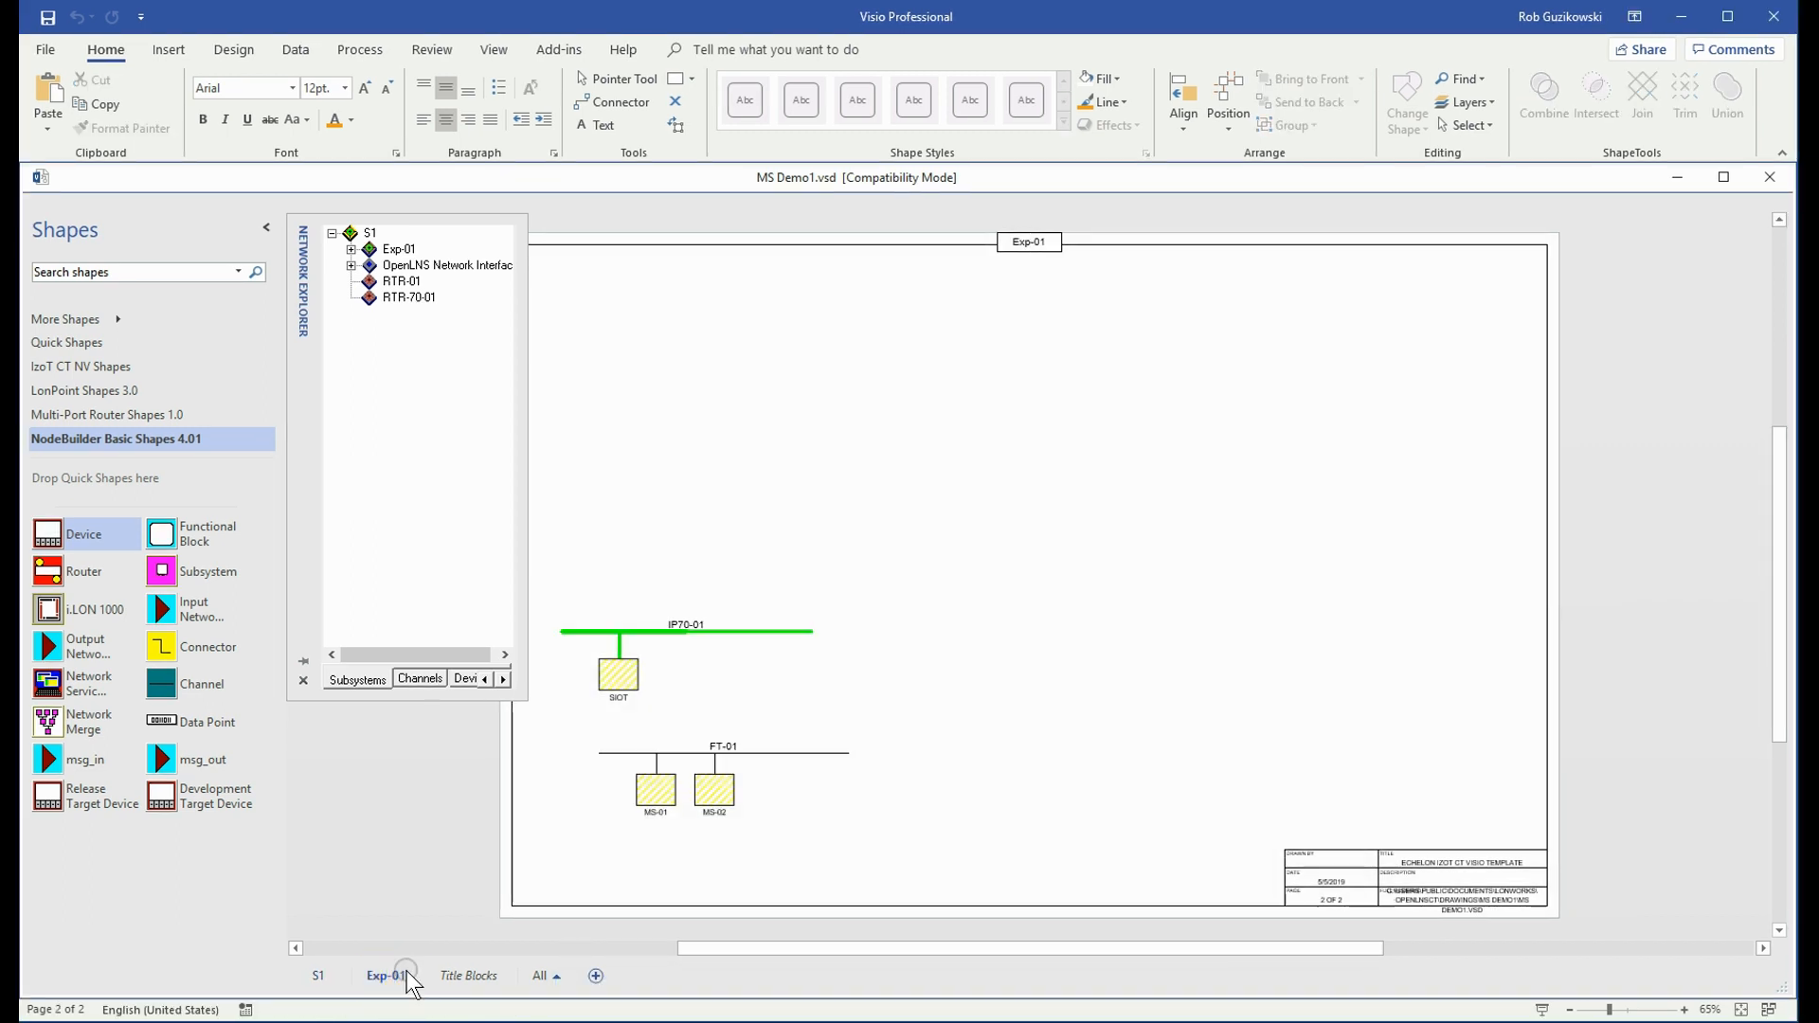
pyautogui.click(628, 684)
pyautogui.rightClick(628, 685)
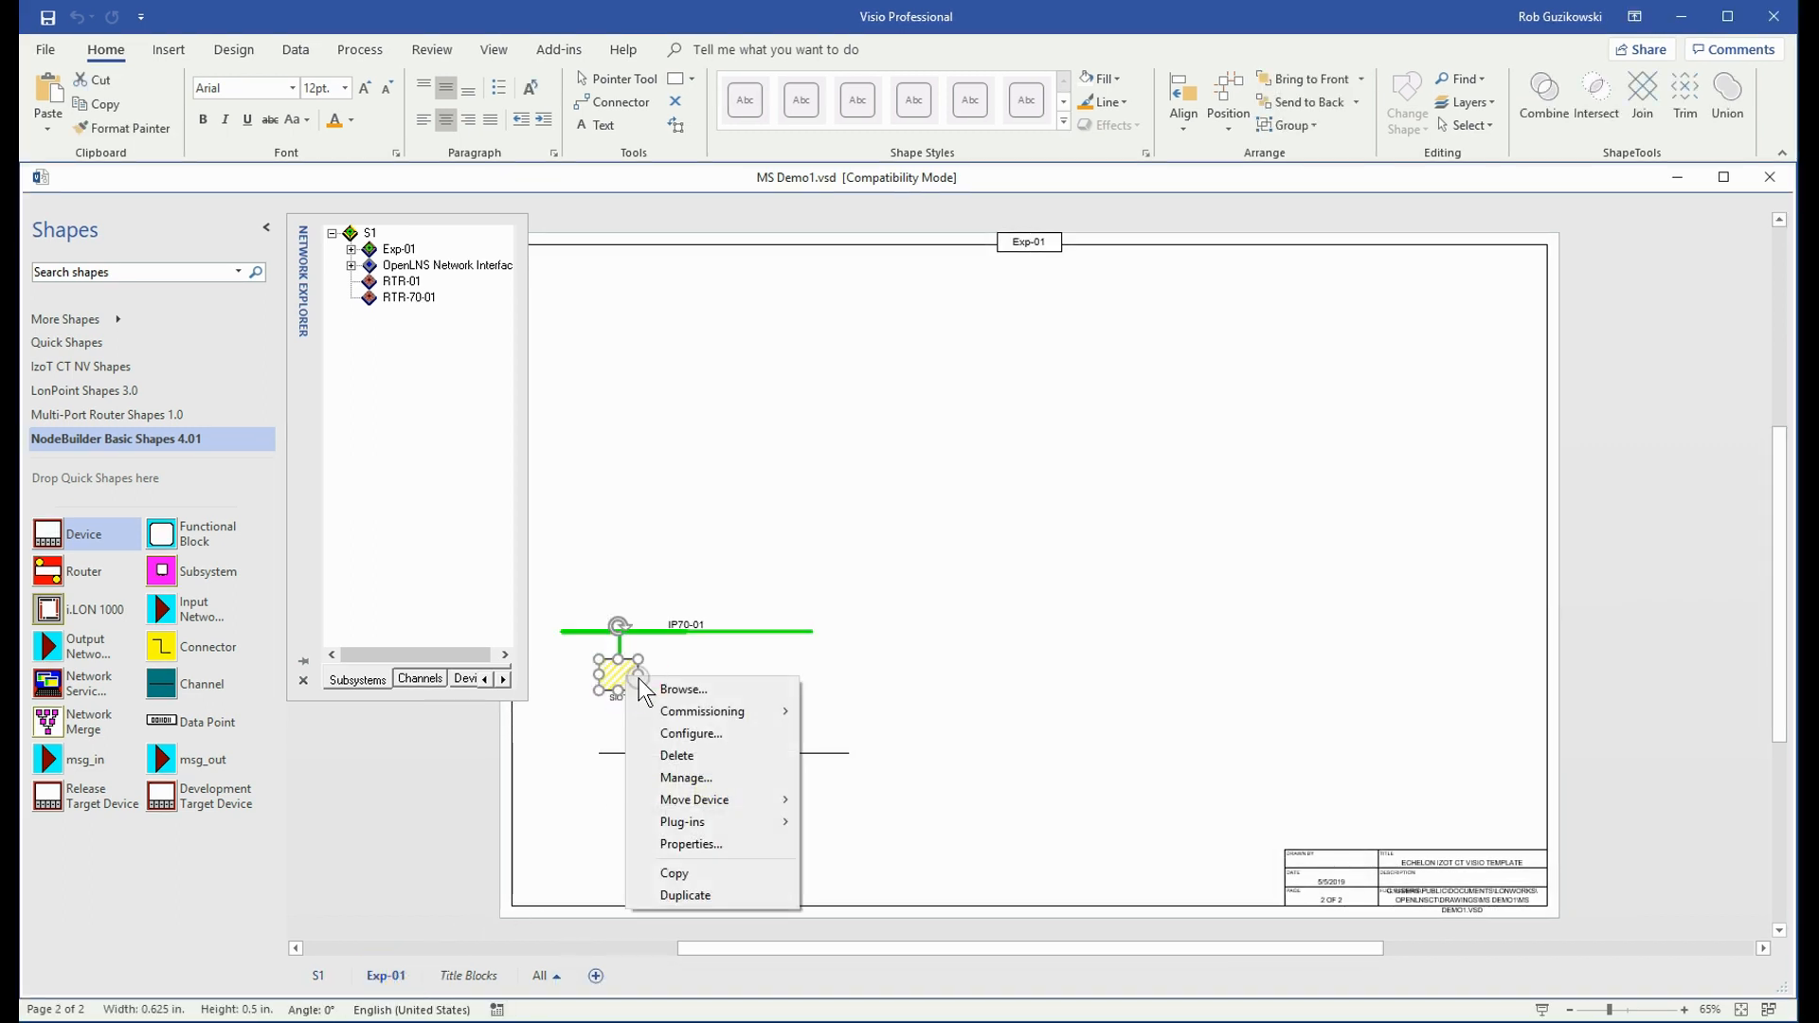
pyautogui.moveTo(663, 707)
pyautogui.click(834, 713)
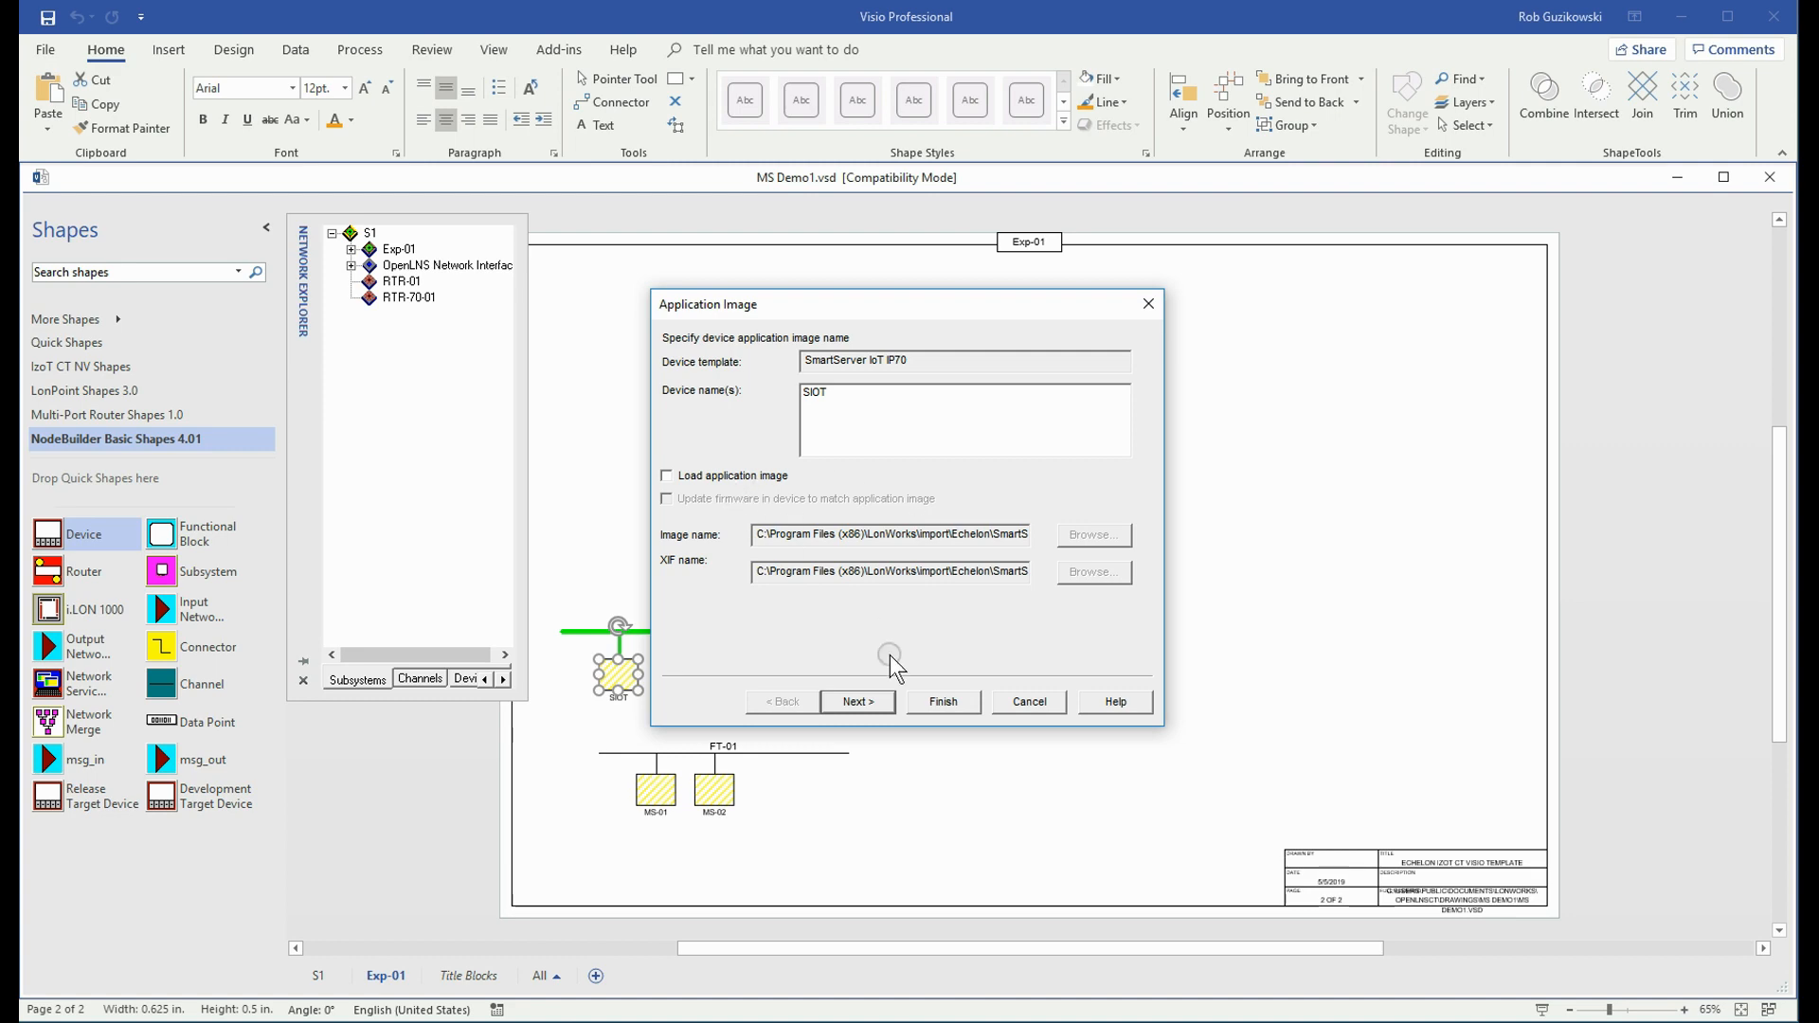
pyautogui.click(857, 701)
pyautogui.click(706, 533)
pyautogui.click(857, 701)
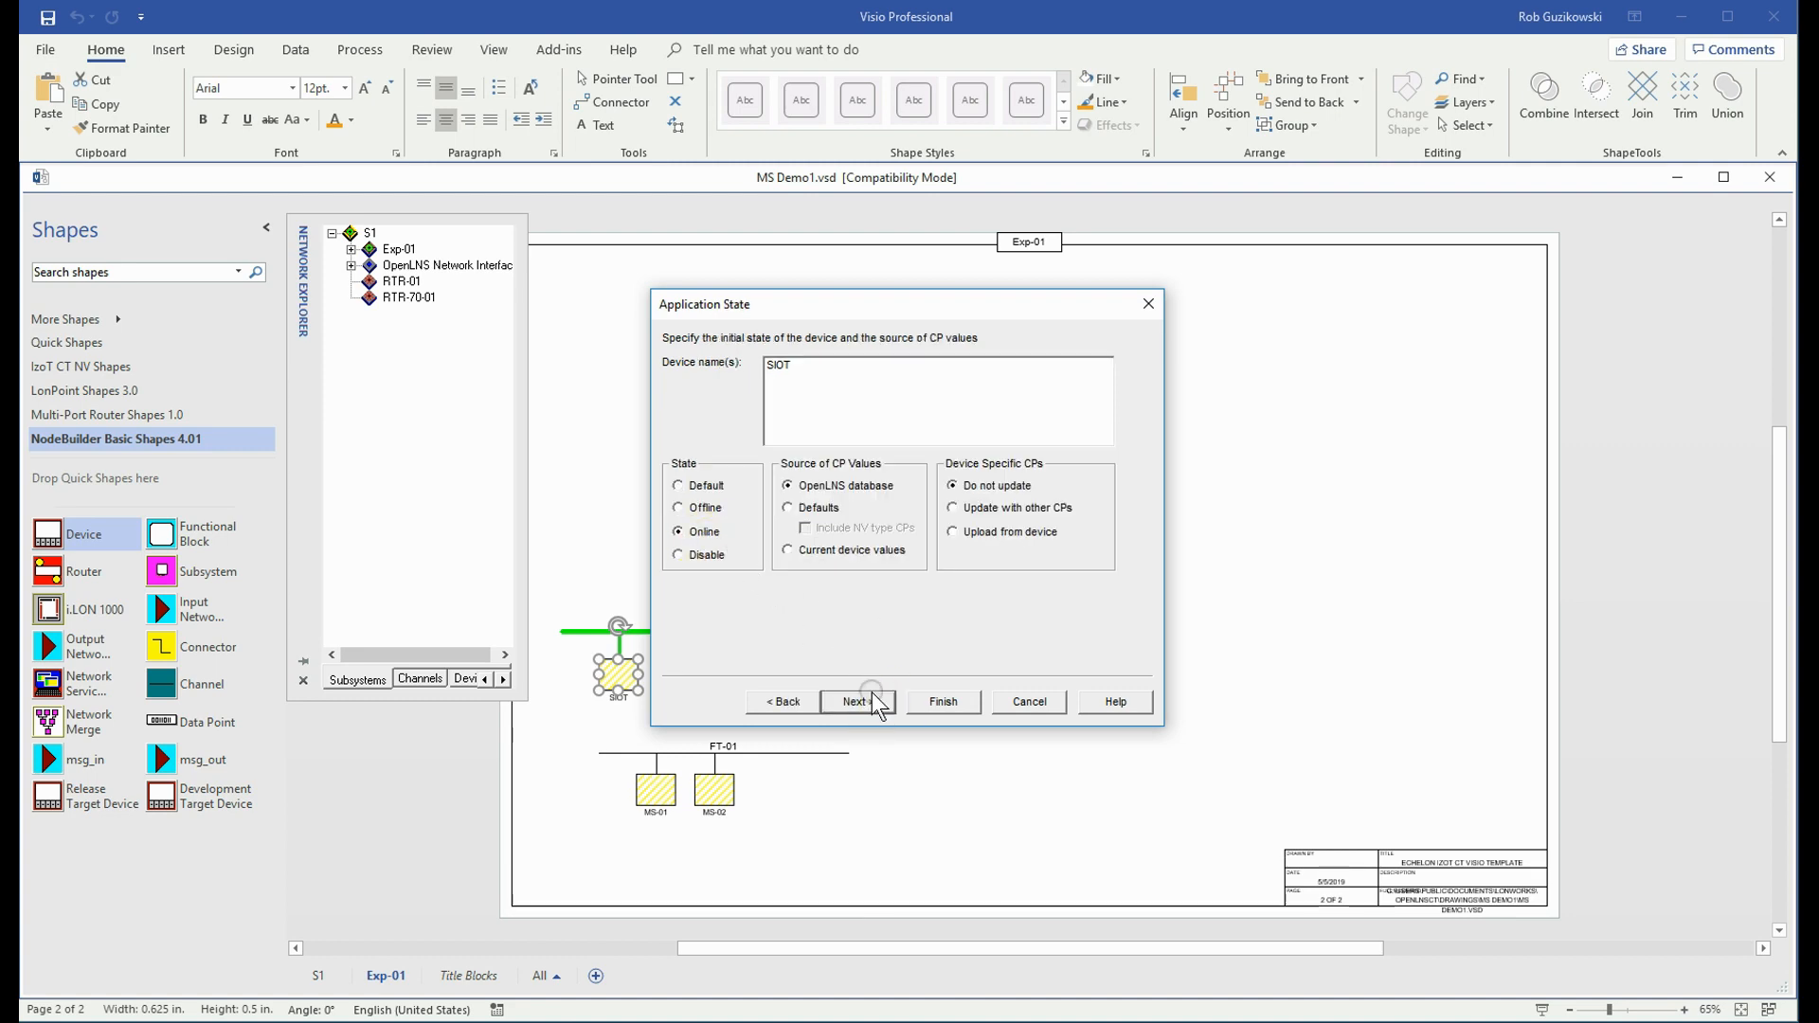
pyautogui.click(943, 701)
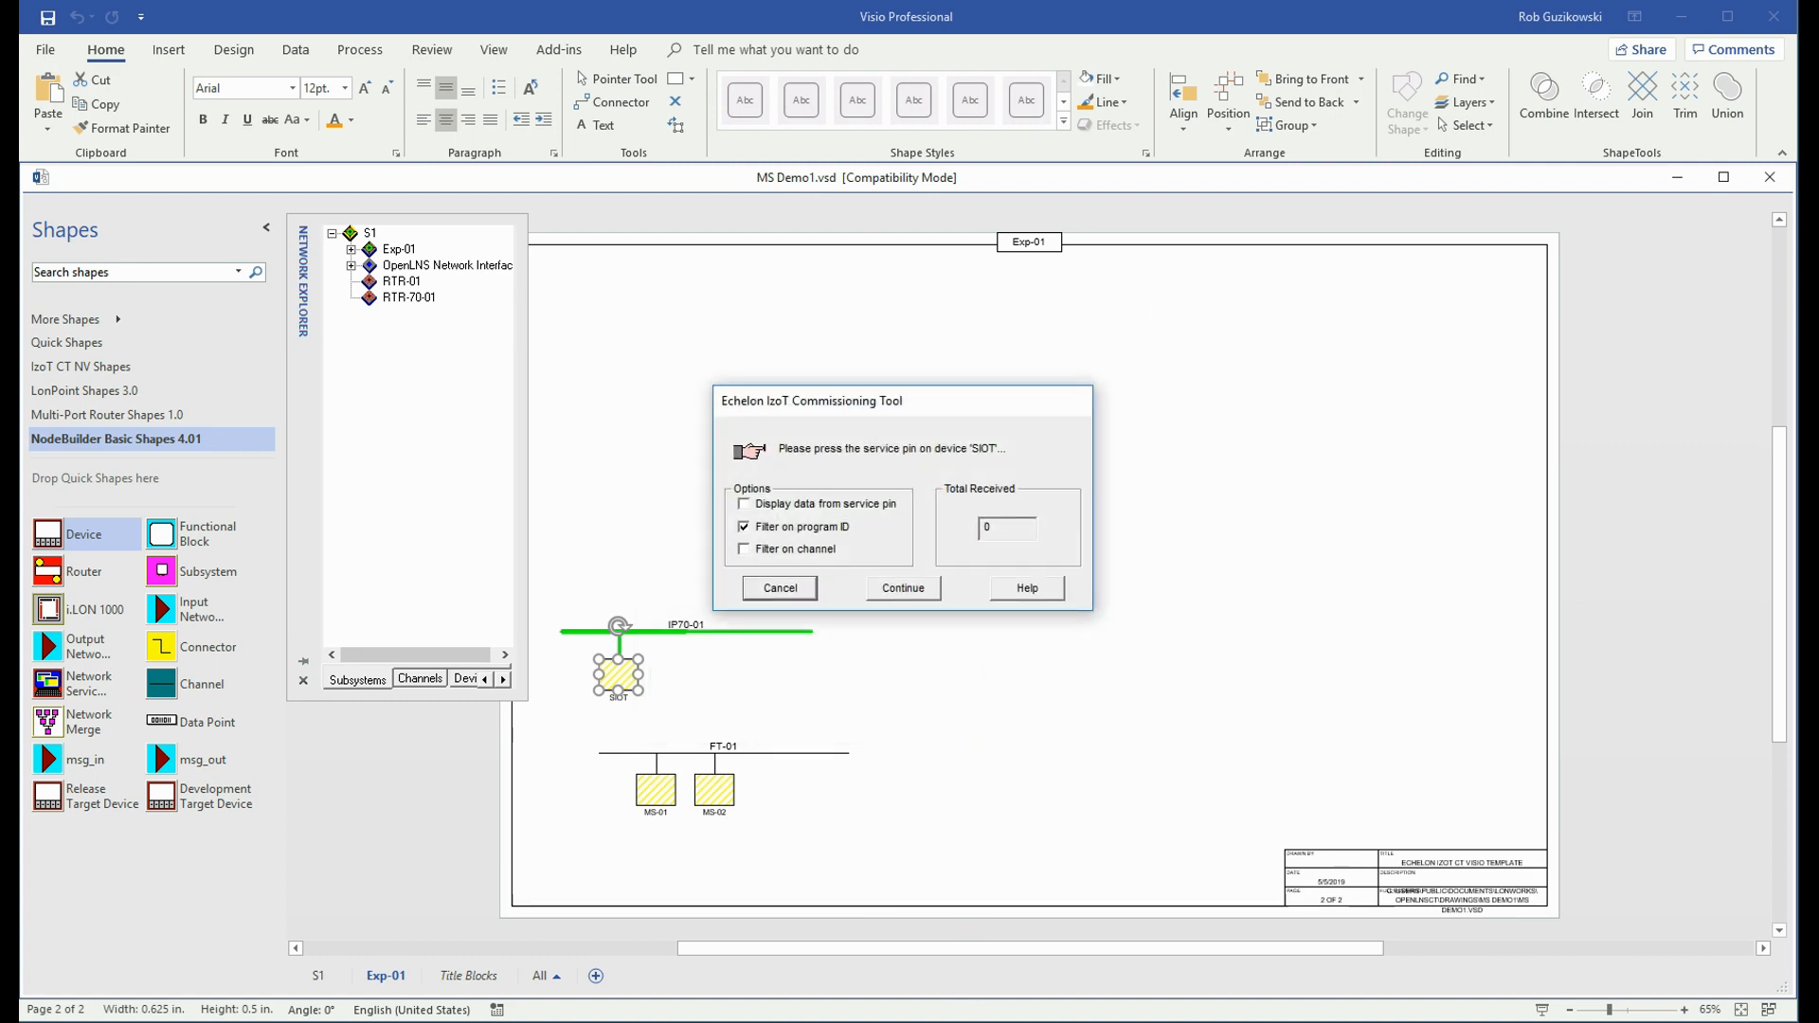
# Step: Send the SIOT device's service pin message with Service/Connect on the SmartServer's System page in the browser, and return to the drawing
pyautogui.hotkey('alt', 'Tab')
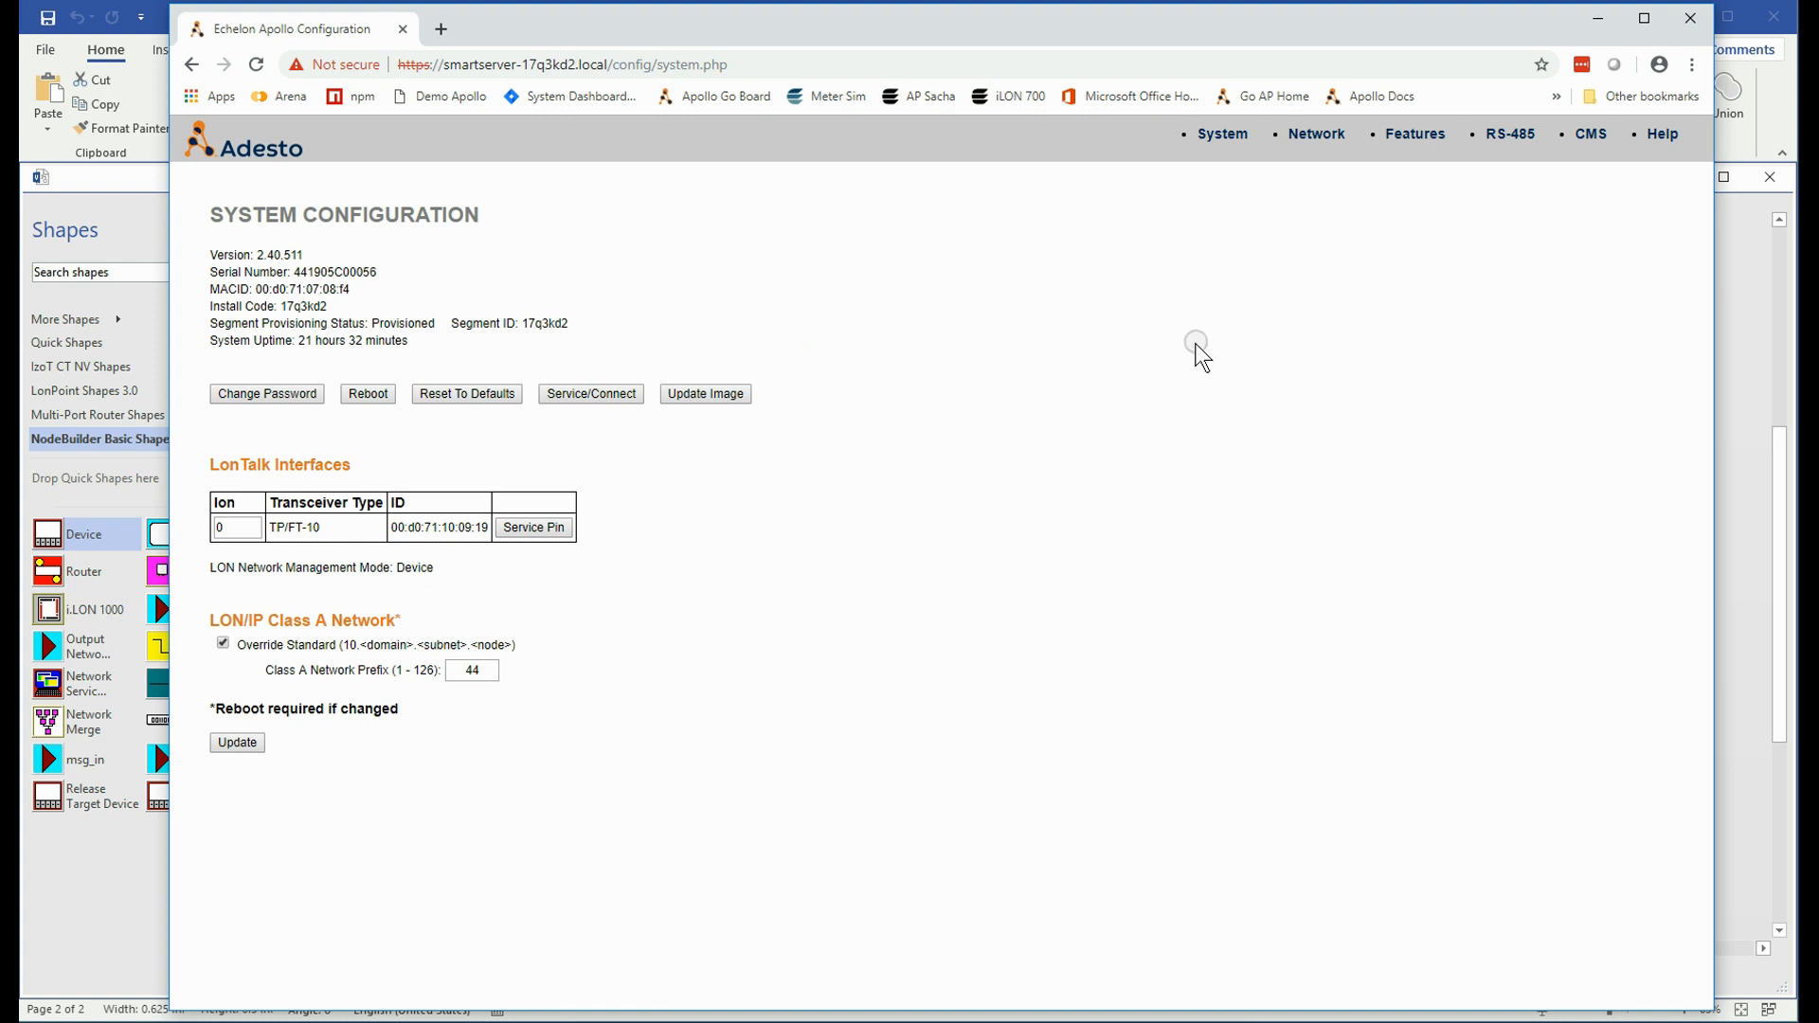
pyautogui.click(618, 393)
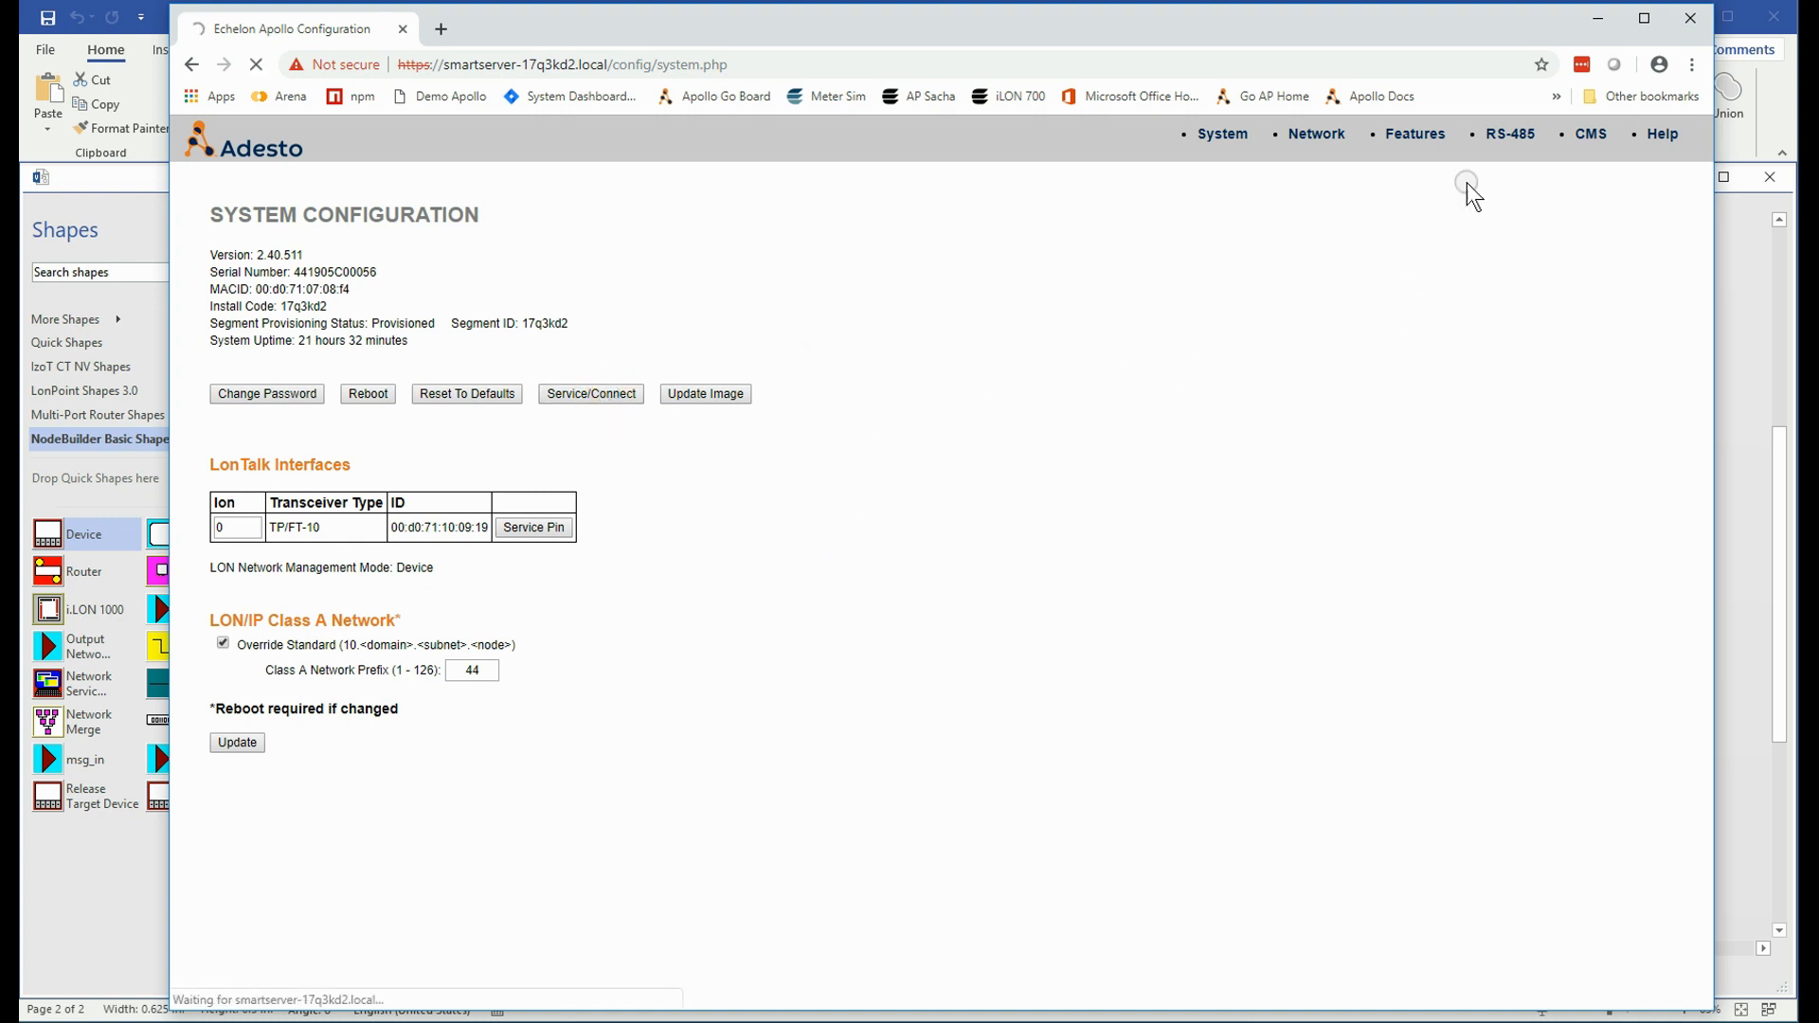
pyautogui.click(1602, 19)
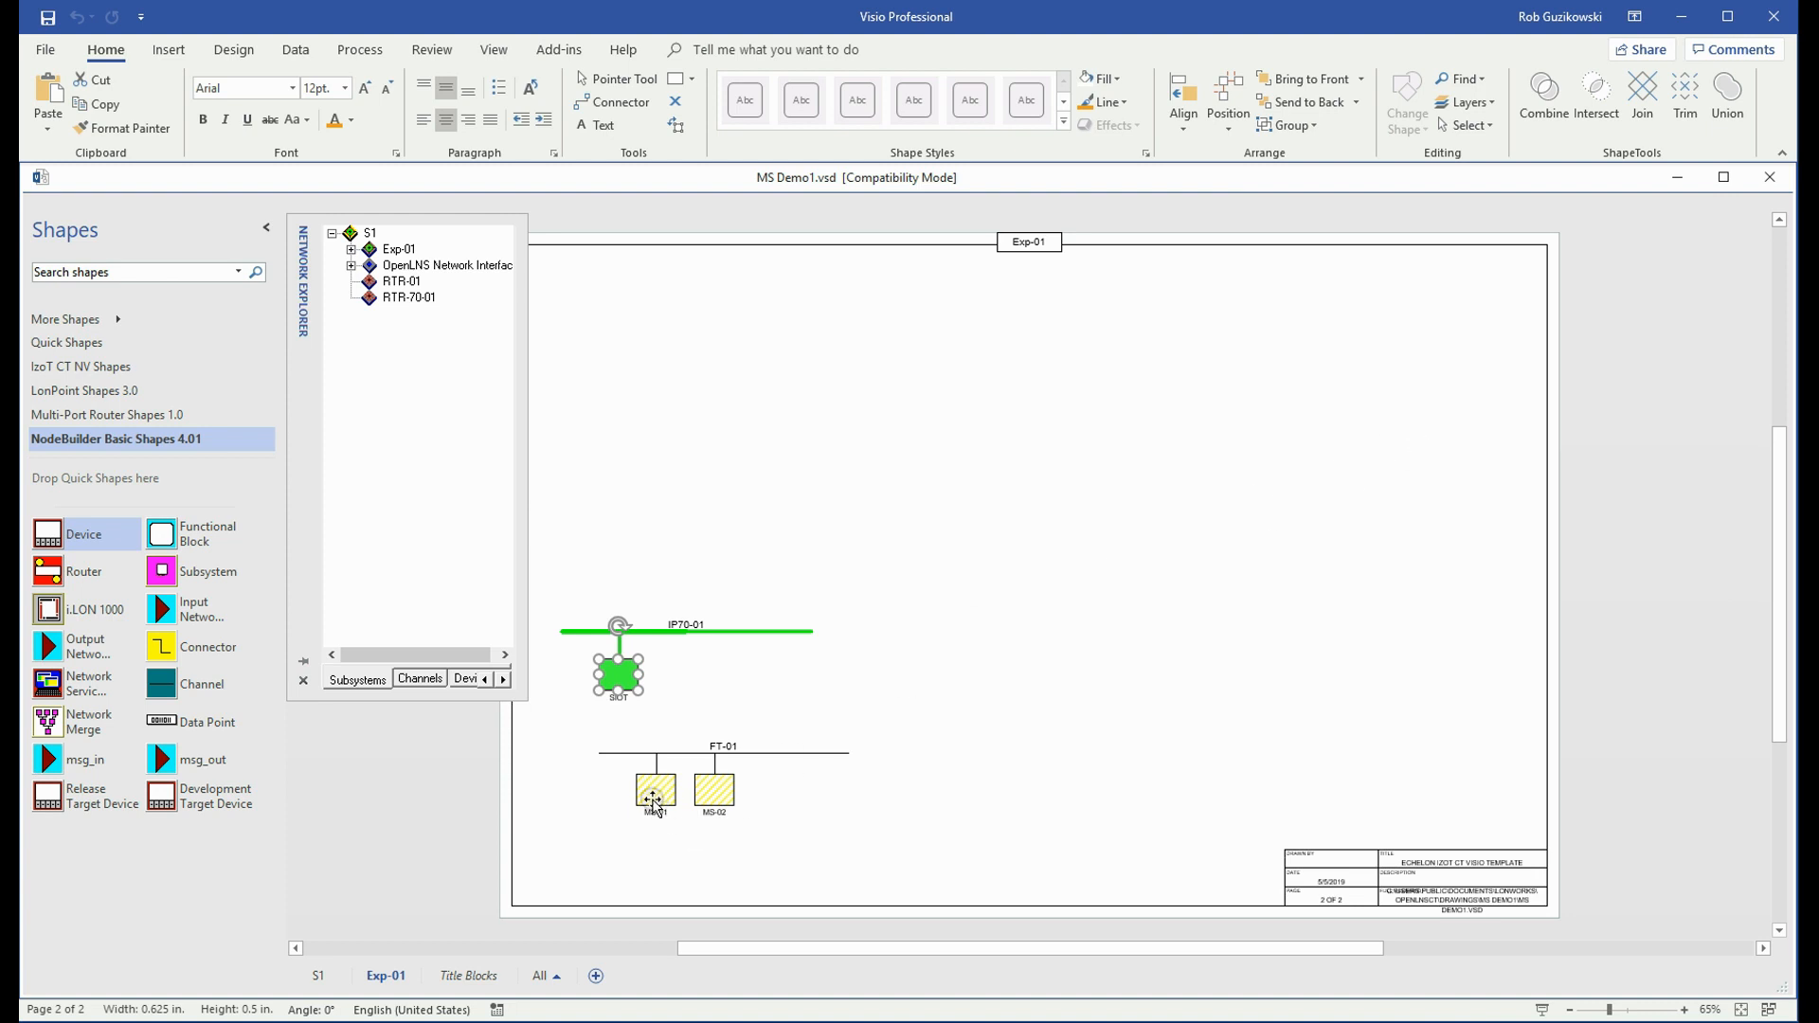
# Step: Commission devices MS-01 and MS-02 together, loading their application image, keeping the Default state and identifying them by service pin
pyautogui.click(653, 799)
pyautogui.keyDown('shift'); pyautogui.click(717, 802); pyautogui.keyUp('shift')
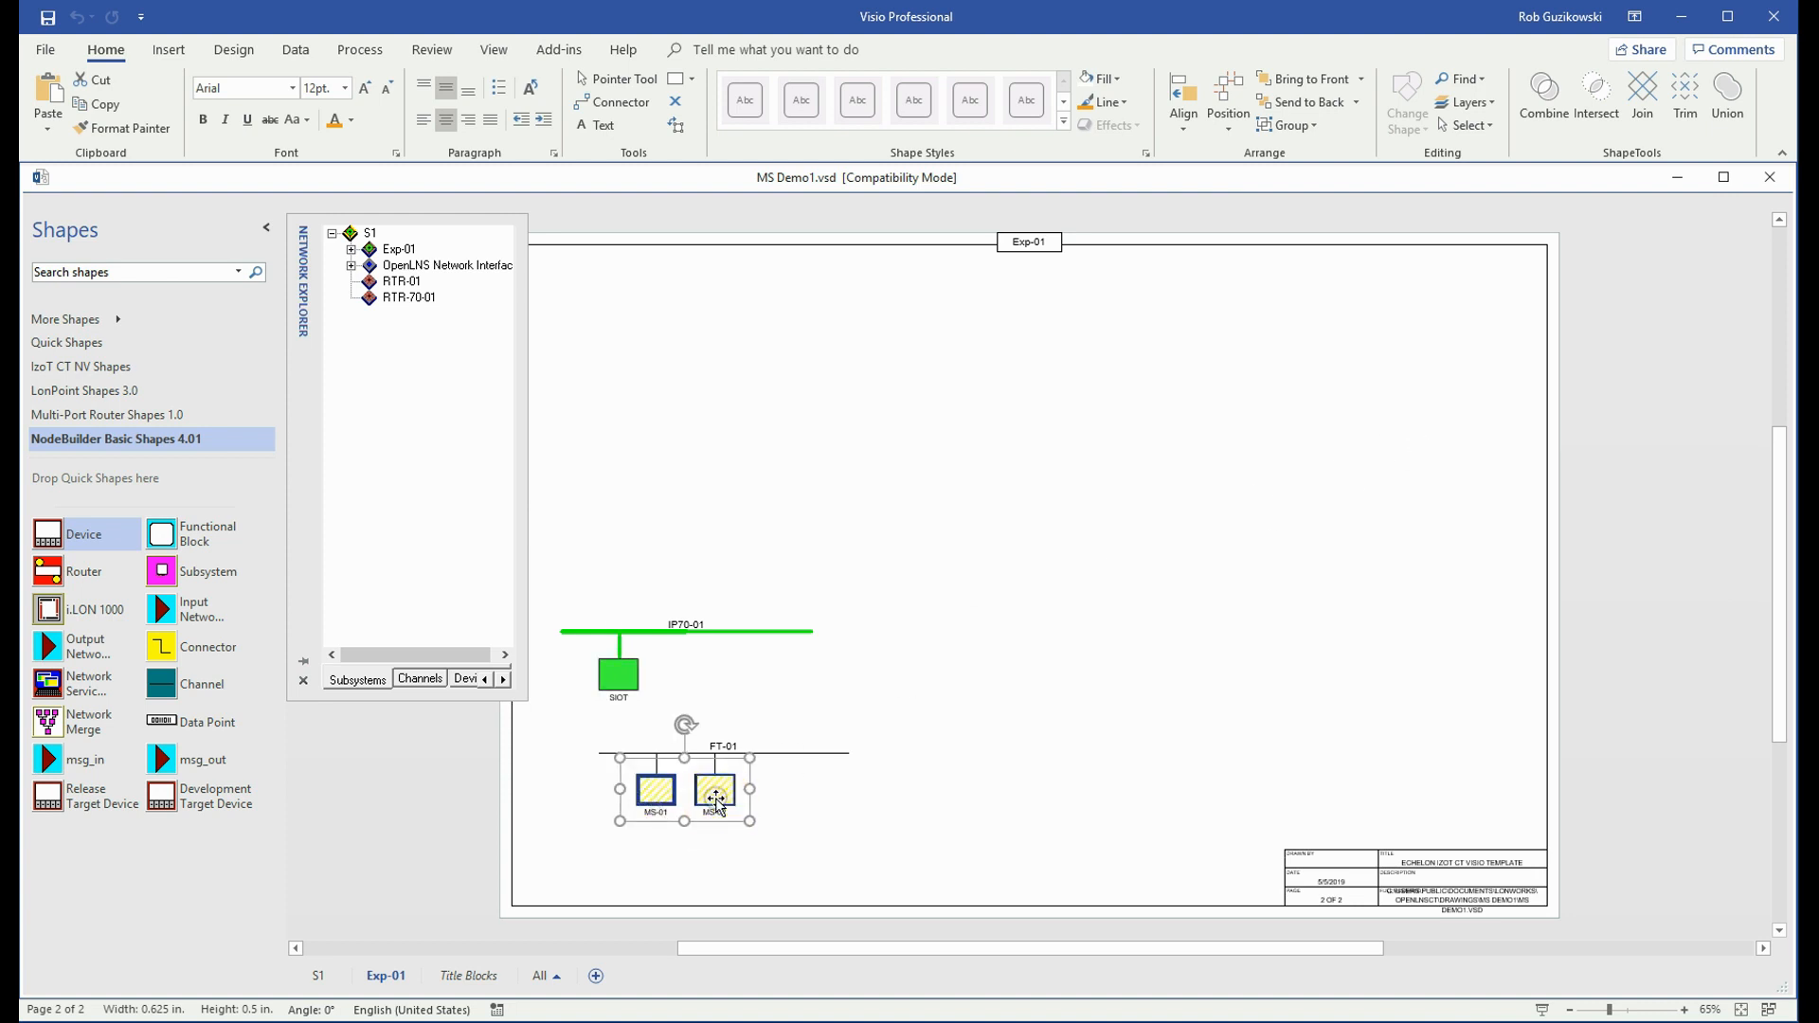
pyautogui.rightClick(721, 804)
pyautogui.moveTo(832, 830)
pyautogui.click(968, 830)
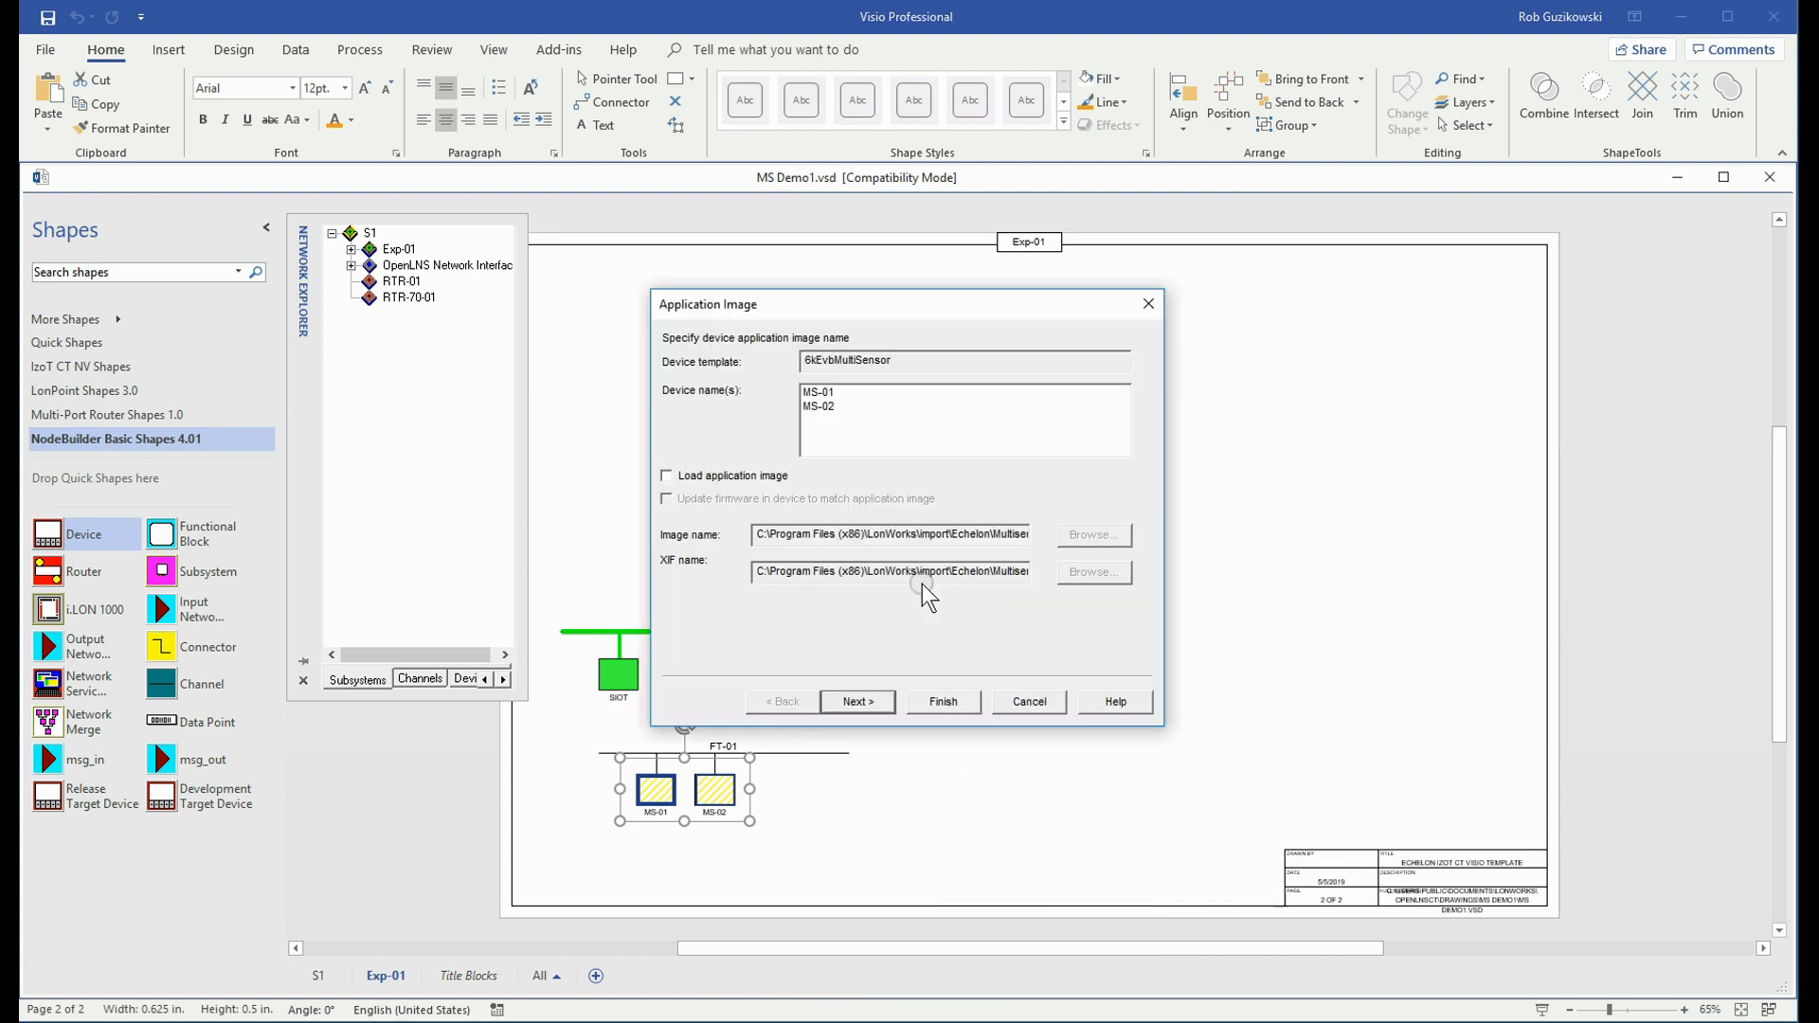
pyautogui.click(667, 476)
pyautogui.click(867, 703)
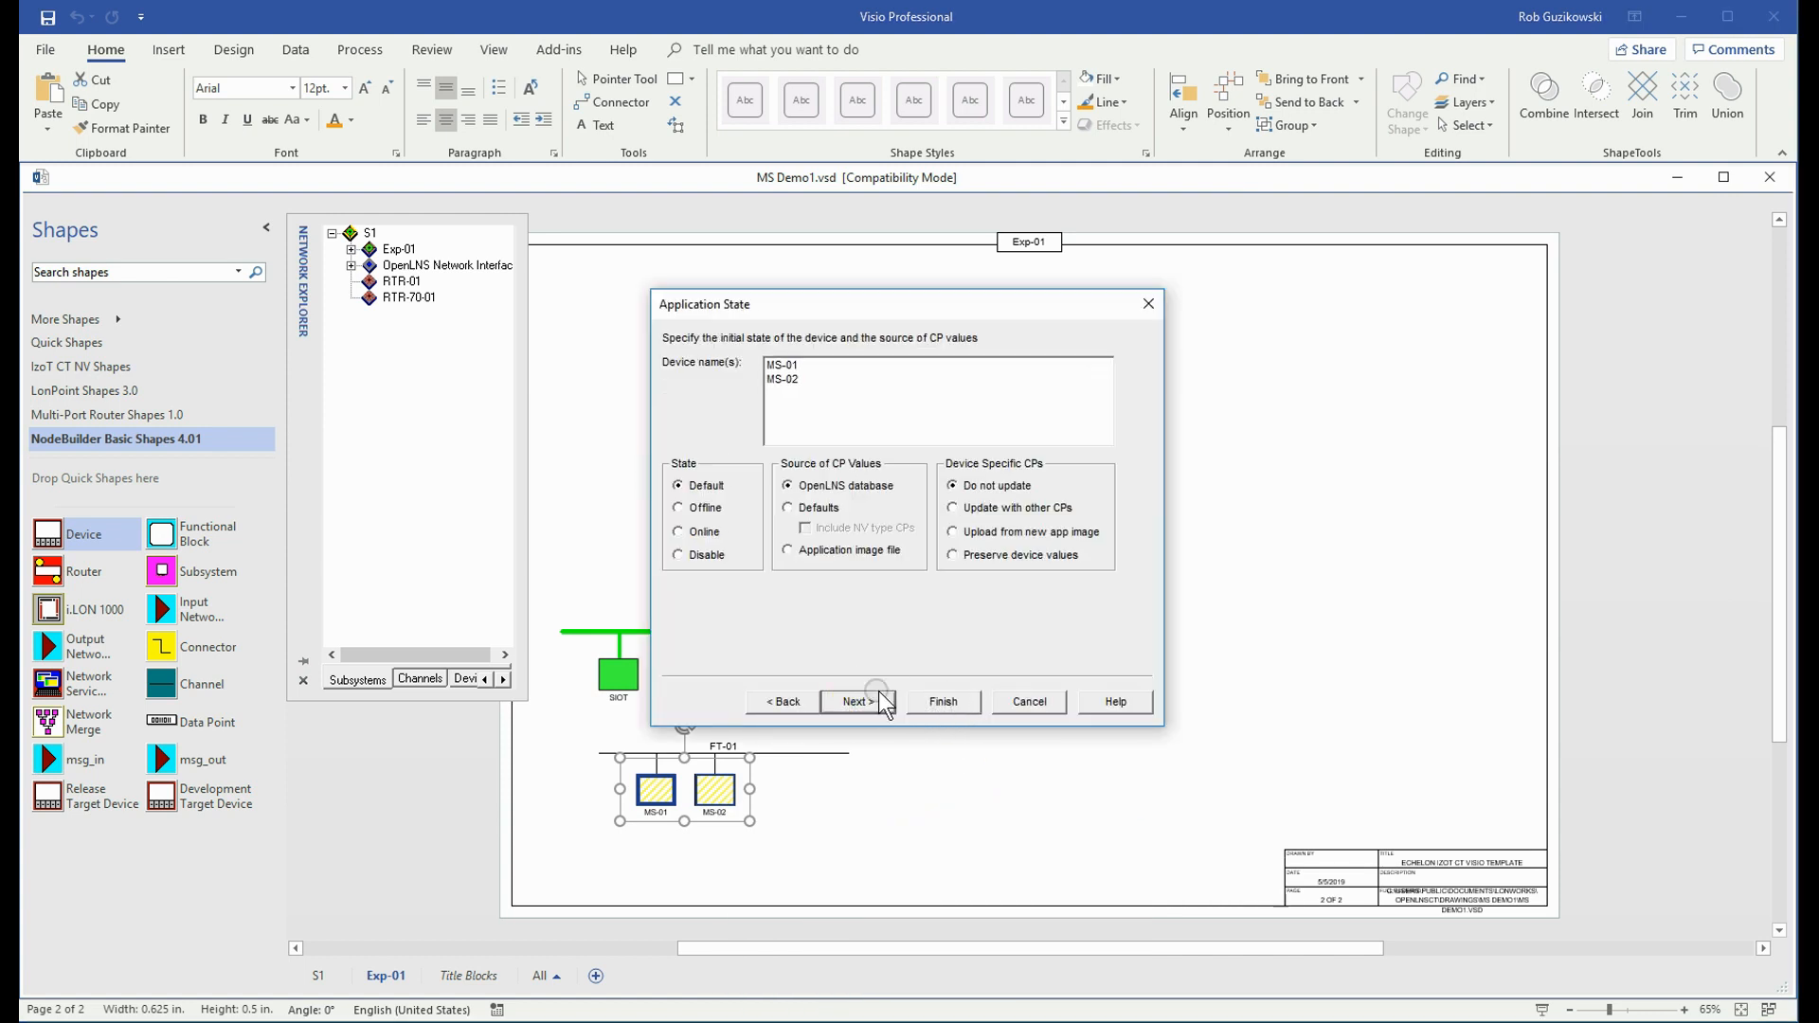
pyautogui.click(887, 706)
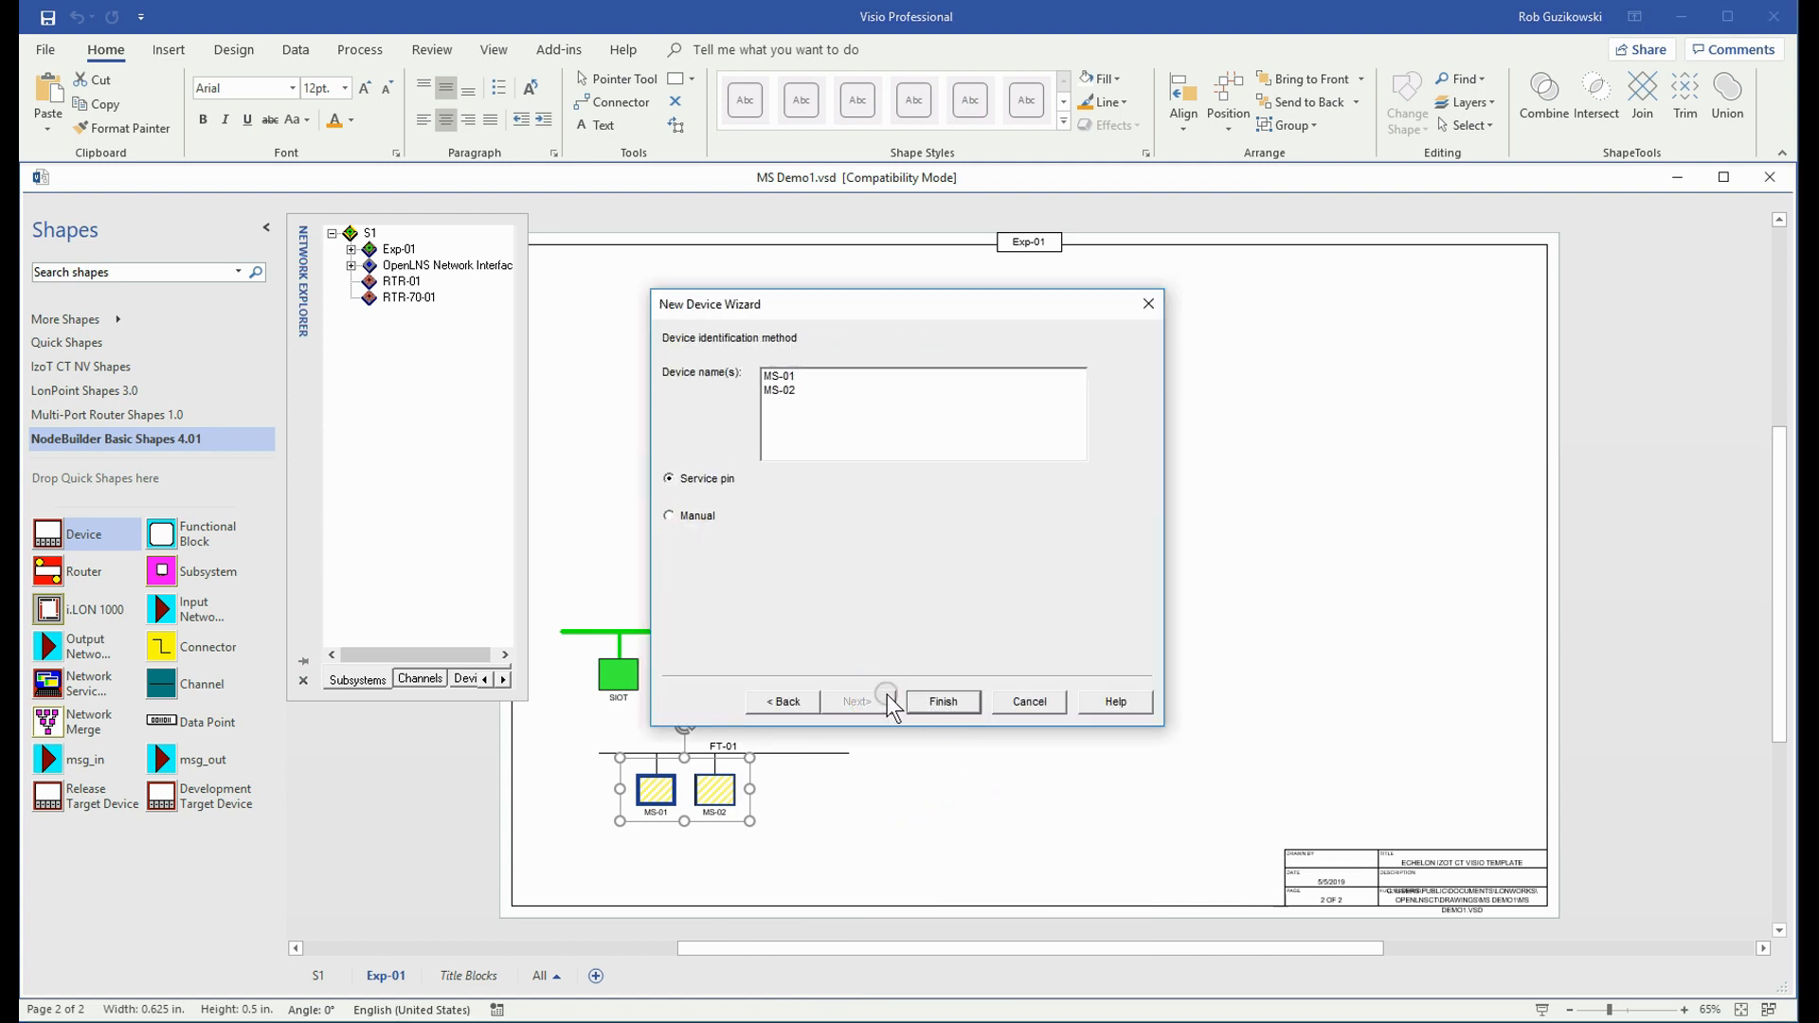
pyautogui.click(936, 705)
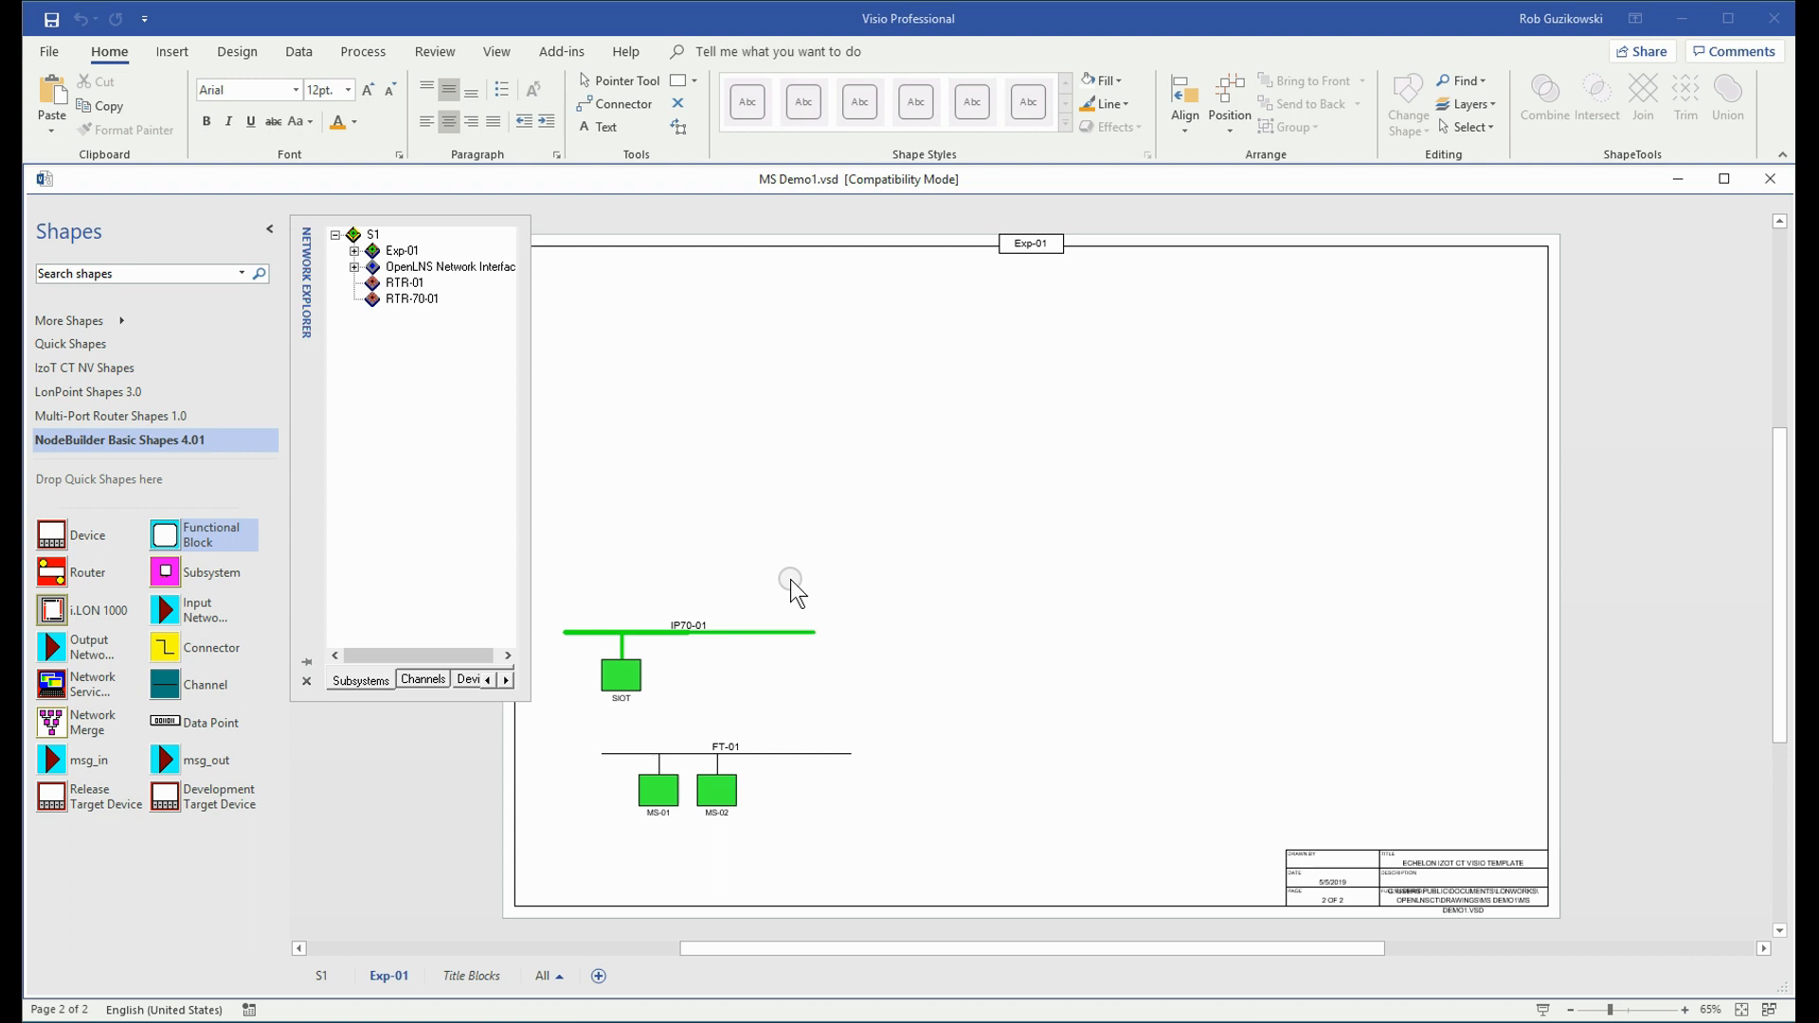
# Step: Add a functional block named L1 for MS-01's Lamp[0] instance near the top of the Exp-01 page, with all network variable shapes
pyautogui.moveTo(161, 535); pyautogui.dragTo(701, 351)
pyautogui.click(1010, 563)
pyautogui.click(890, 631)
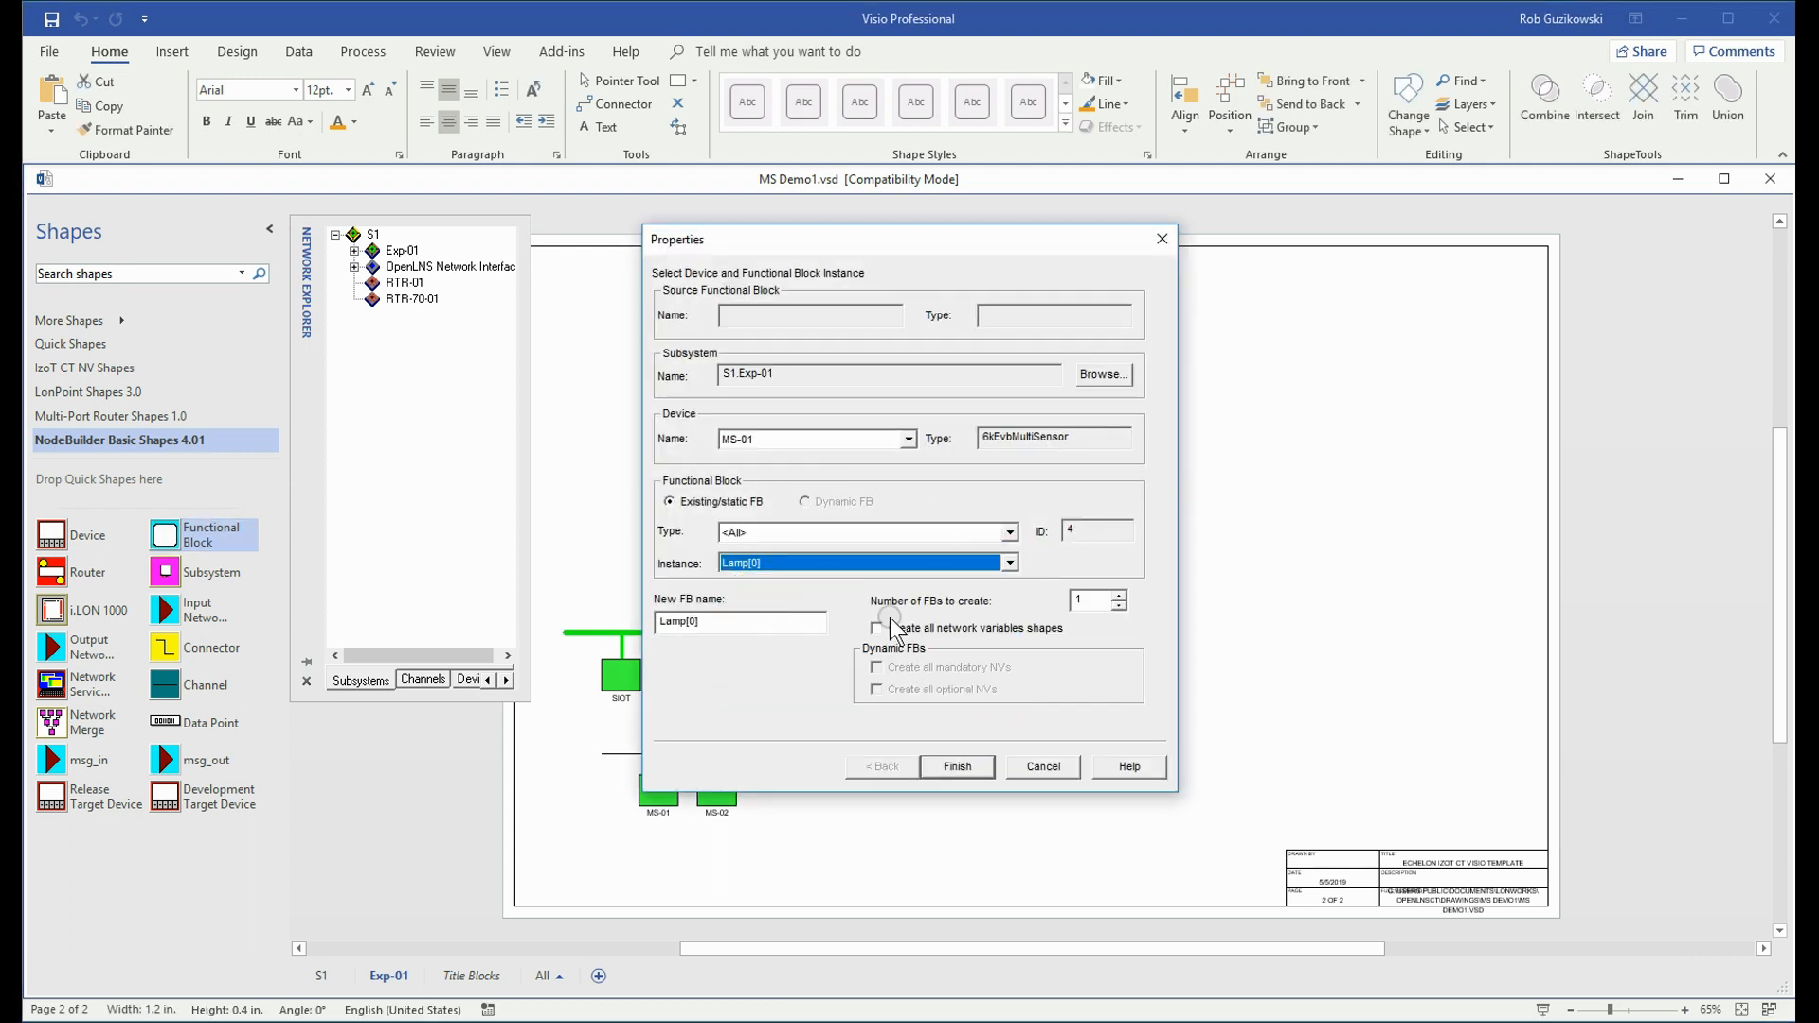
pyautogui.moveTo(733, 621); pyautogui.dragTo(541, 622)
pyautogui.write('L1')
pyautogui.click(957, 767)
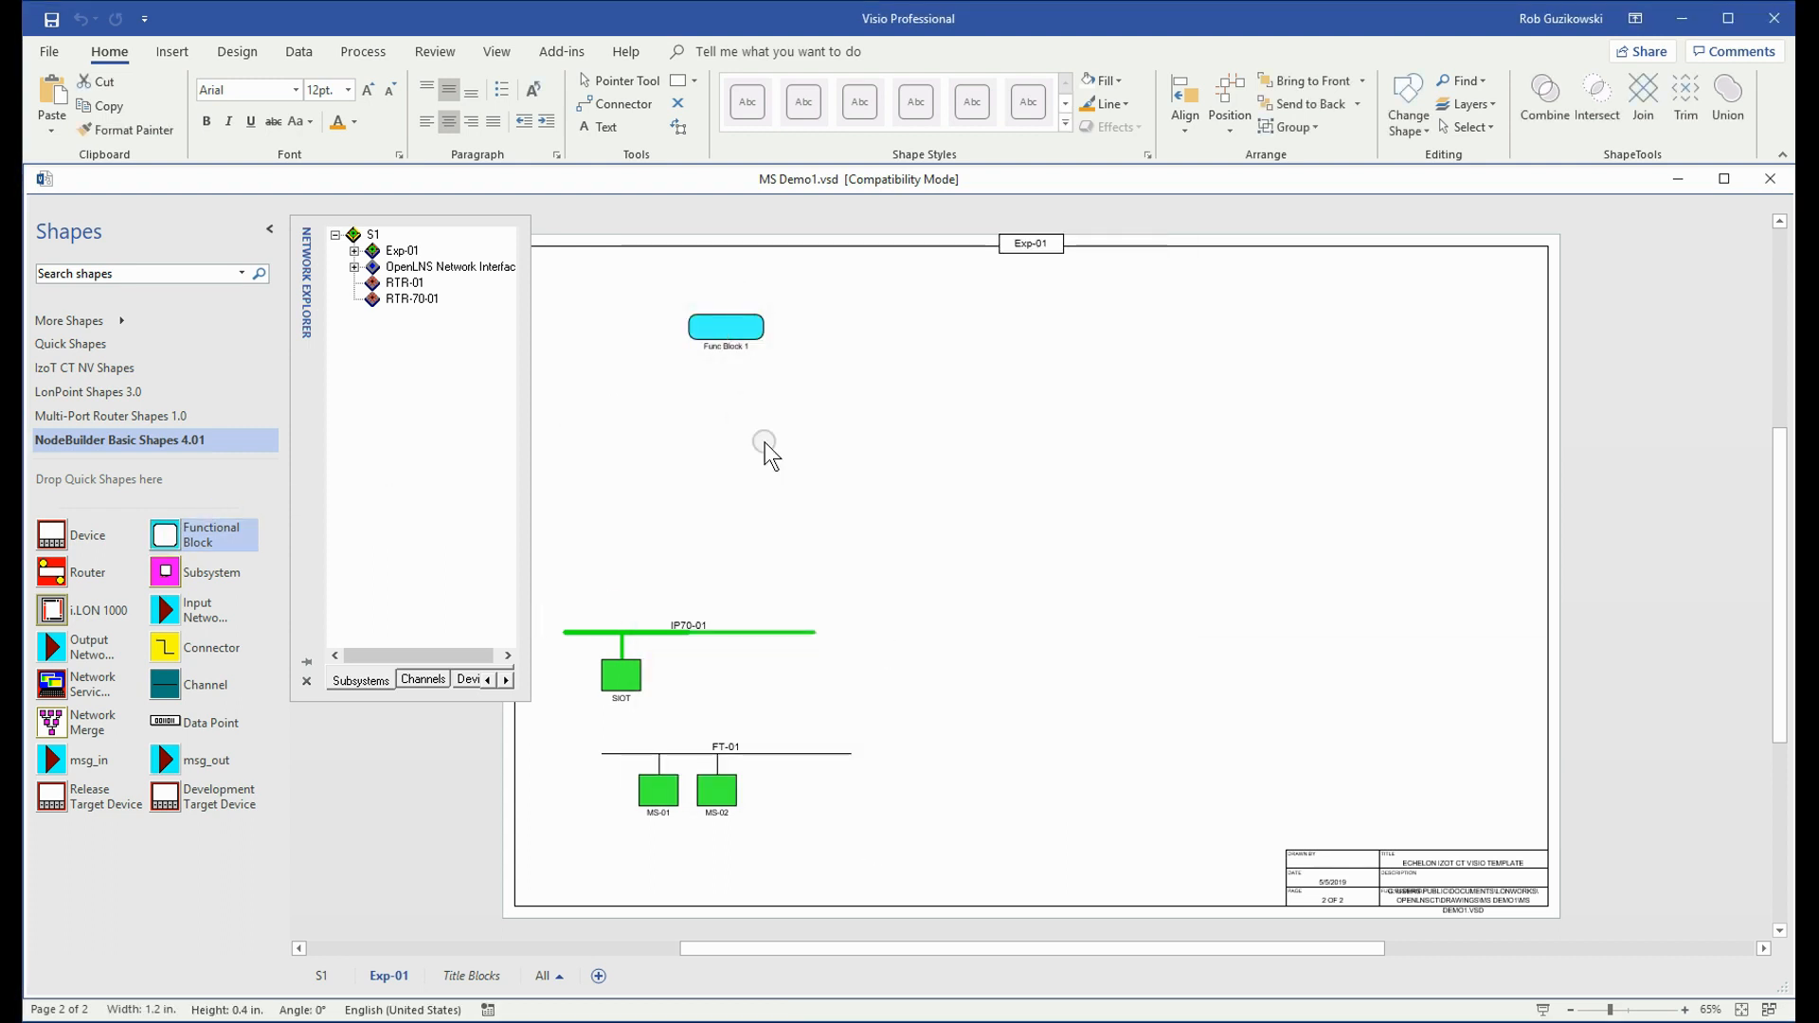
# Step: Duplicate the L1 functional block as L2 for MS-01's Lamp[1] with its network variable shapes, and place it directly below L1
pyautogui.rightClick(725, 328)
pyautogui.click(801, 661)
pyautogui.moveTo(735, 622); pyautogui.dragTo(601, 620)
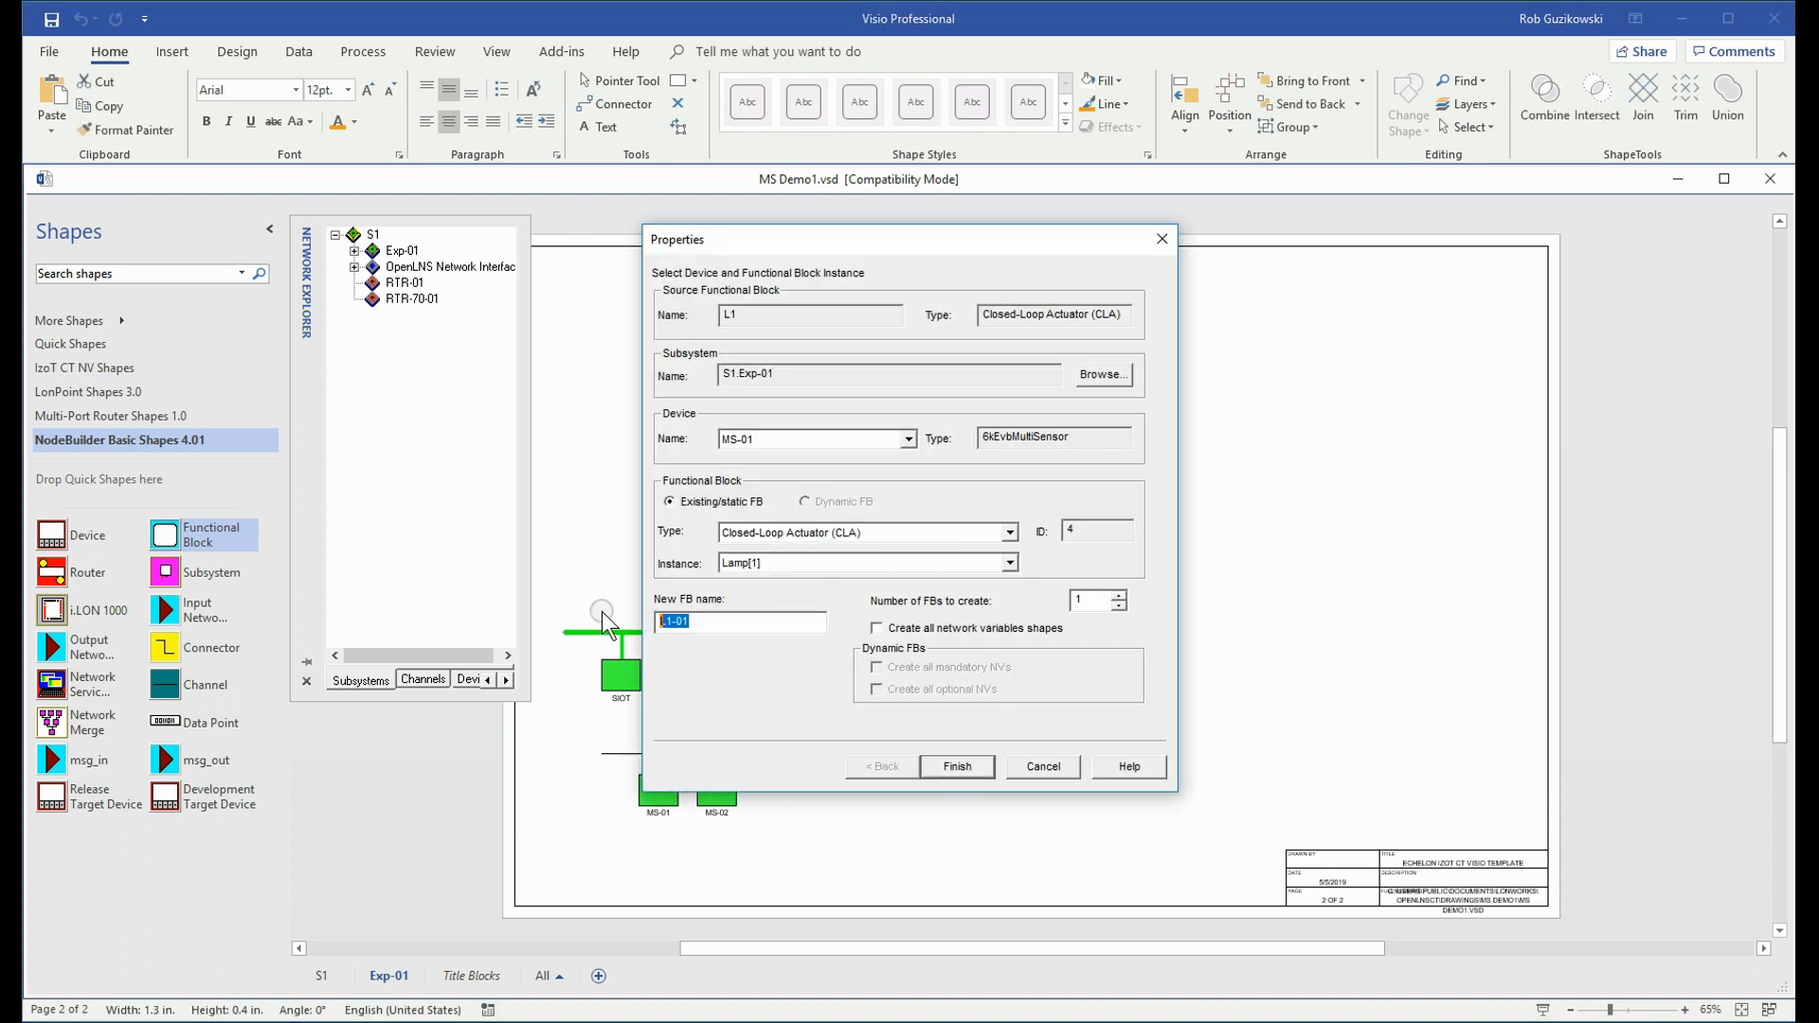
pyautogui.write('L1')
pyautogui.click(962, 766)
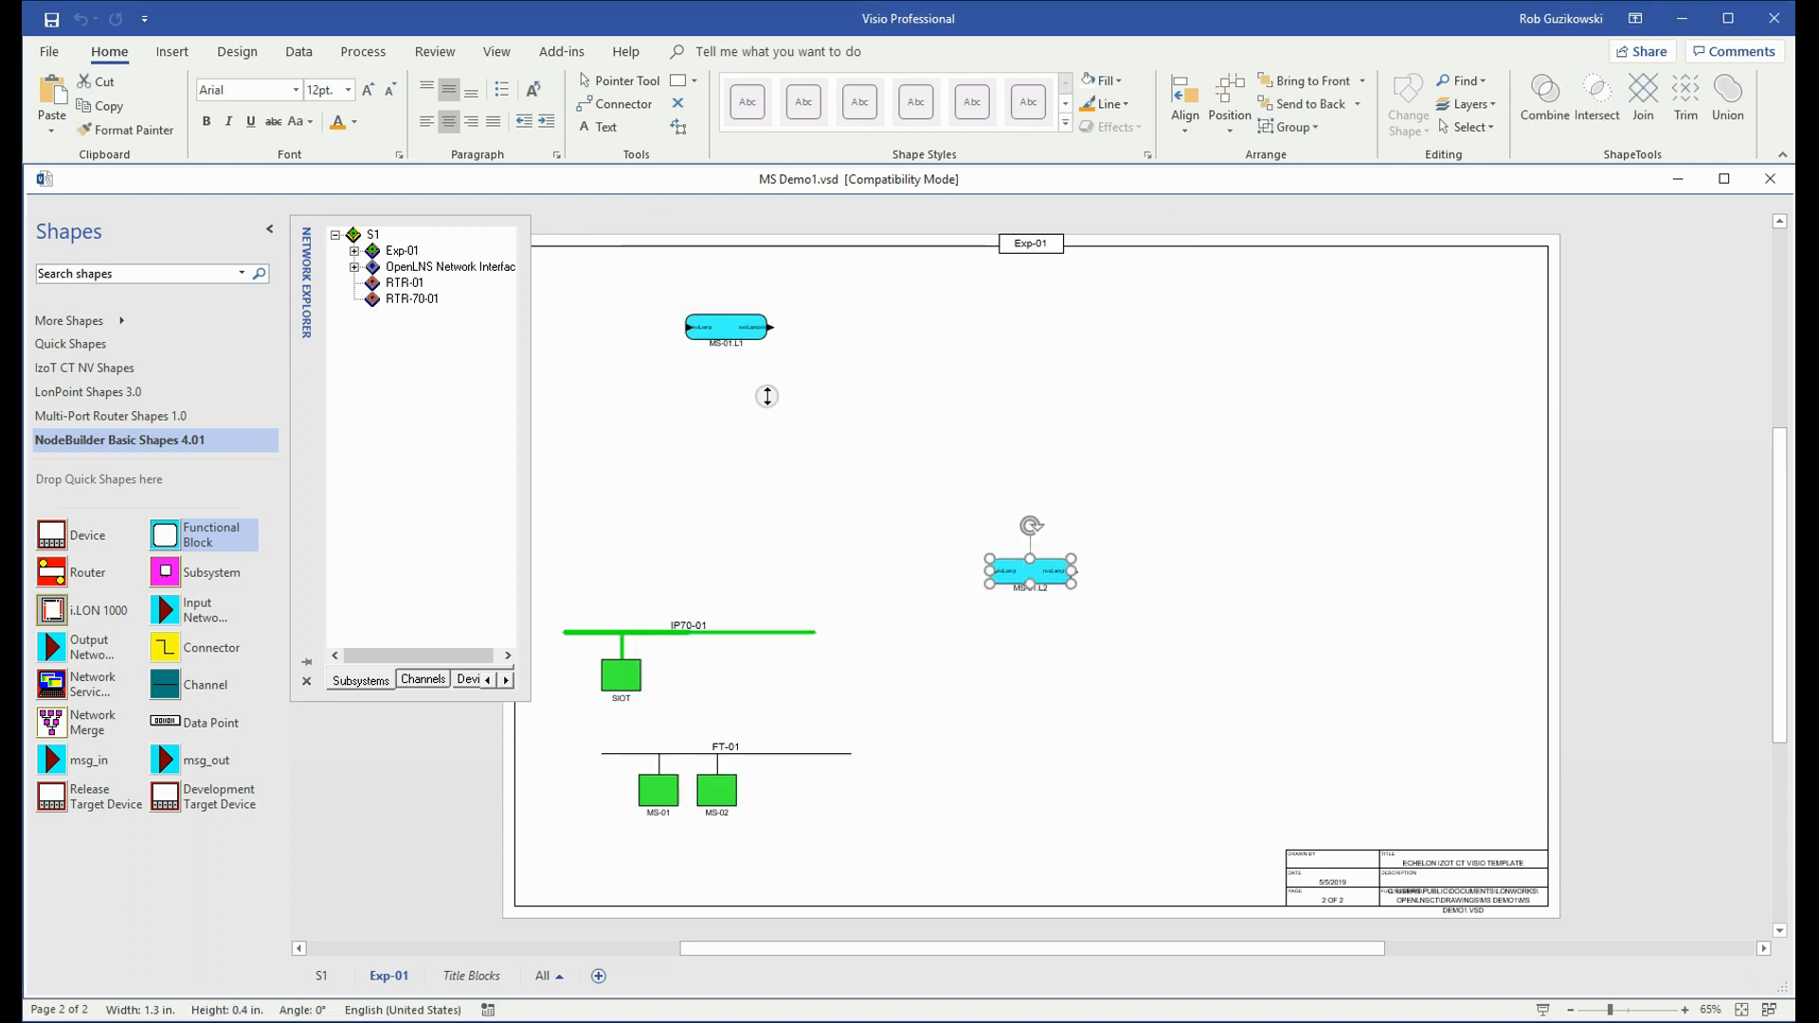
pyautogui.moveTo(1028, 575); pyautogui.dragTo(726, 379)
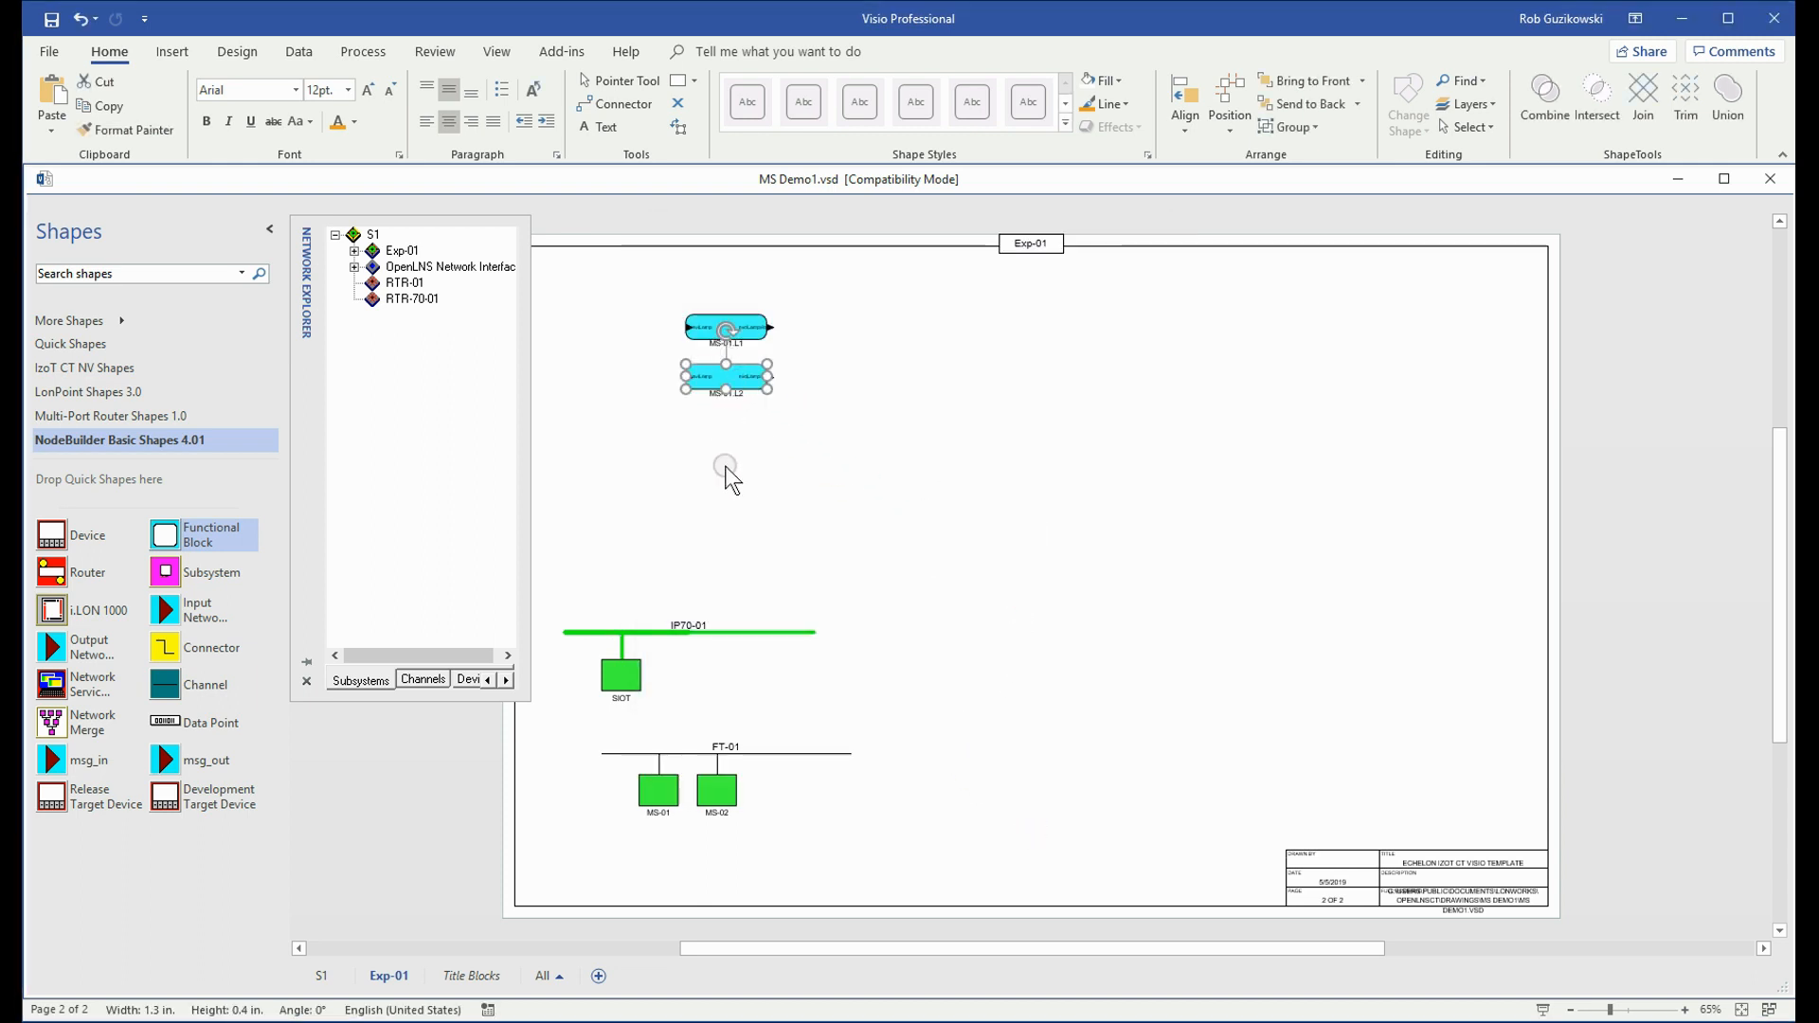
# Step: Add a functional block named S1 for MS-01's Switch[0] below L2, with all network variable shapes
pyautogui.click(214, 534)
pyautogui.moveTo(214, 534); pyautogui.dragTo(723, 418)
pyautogui.click(1009, 563)
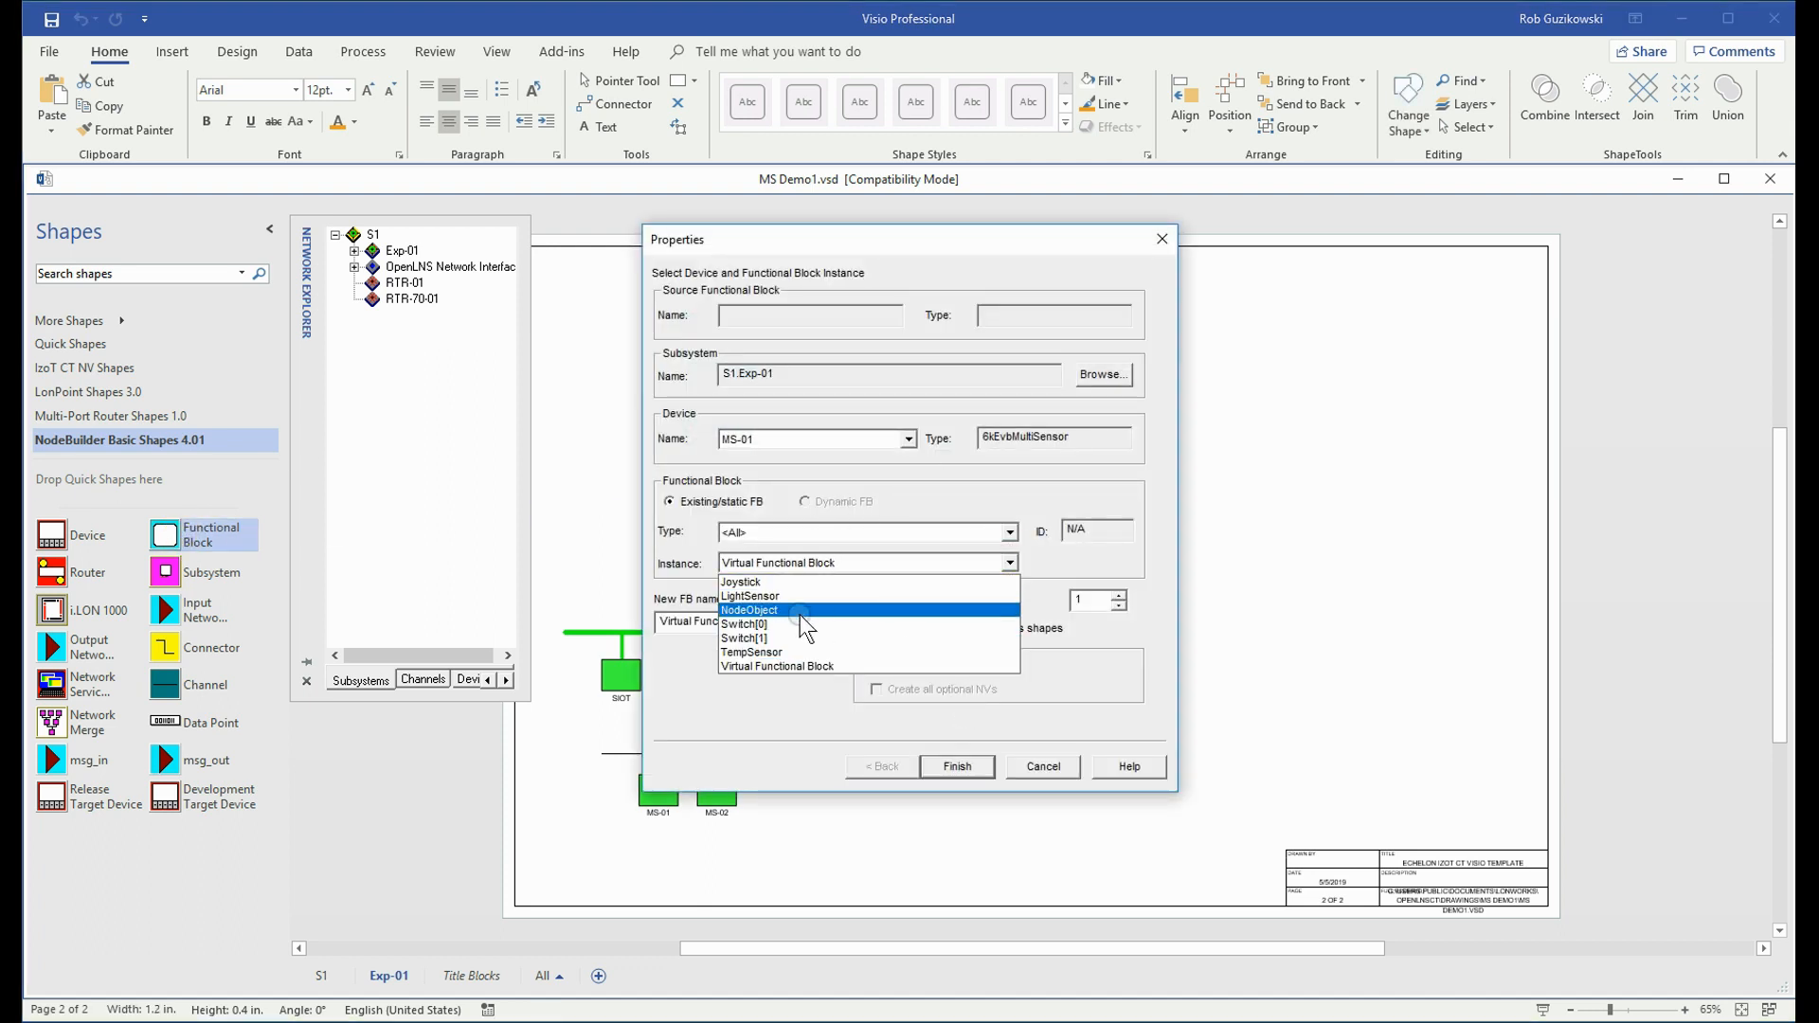
pyautogui.click(722, 623)
pyautogui.click(876, 628)
pyautogui.click(957, 766)
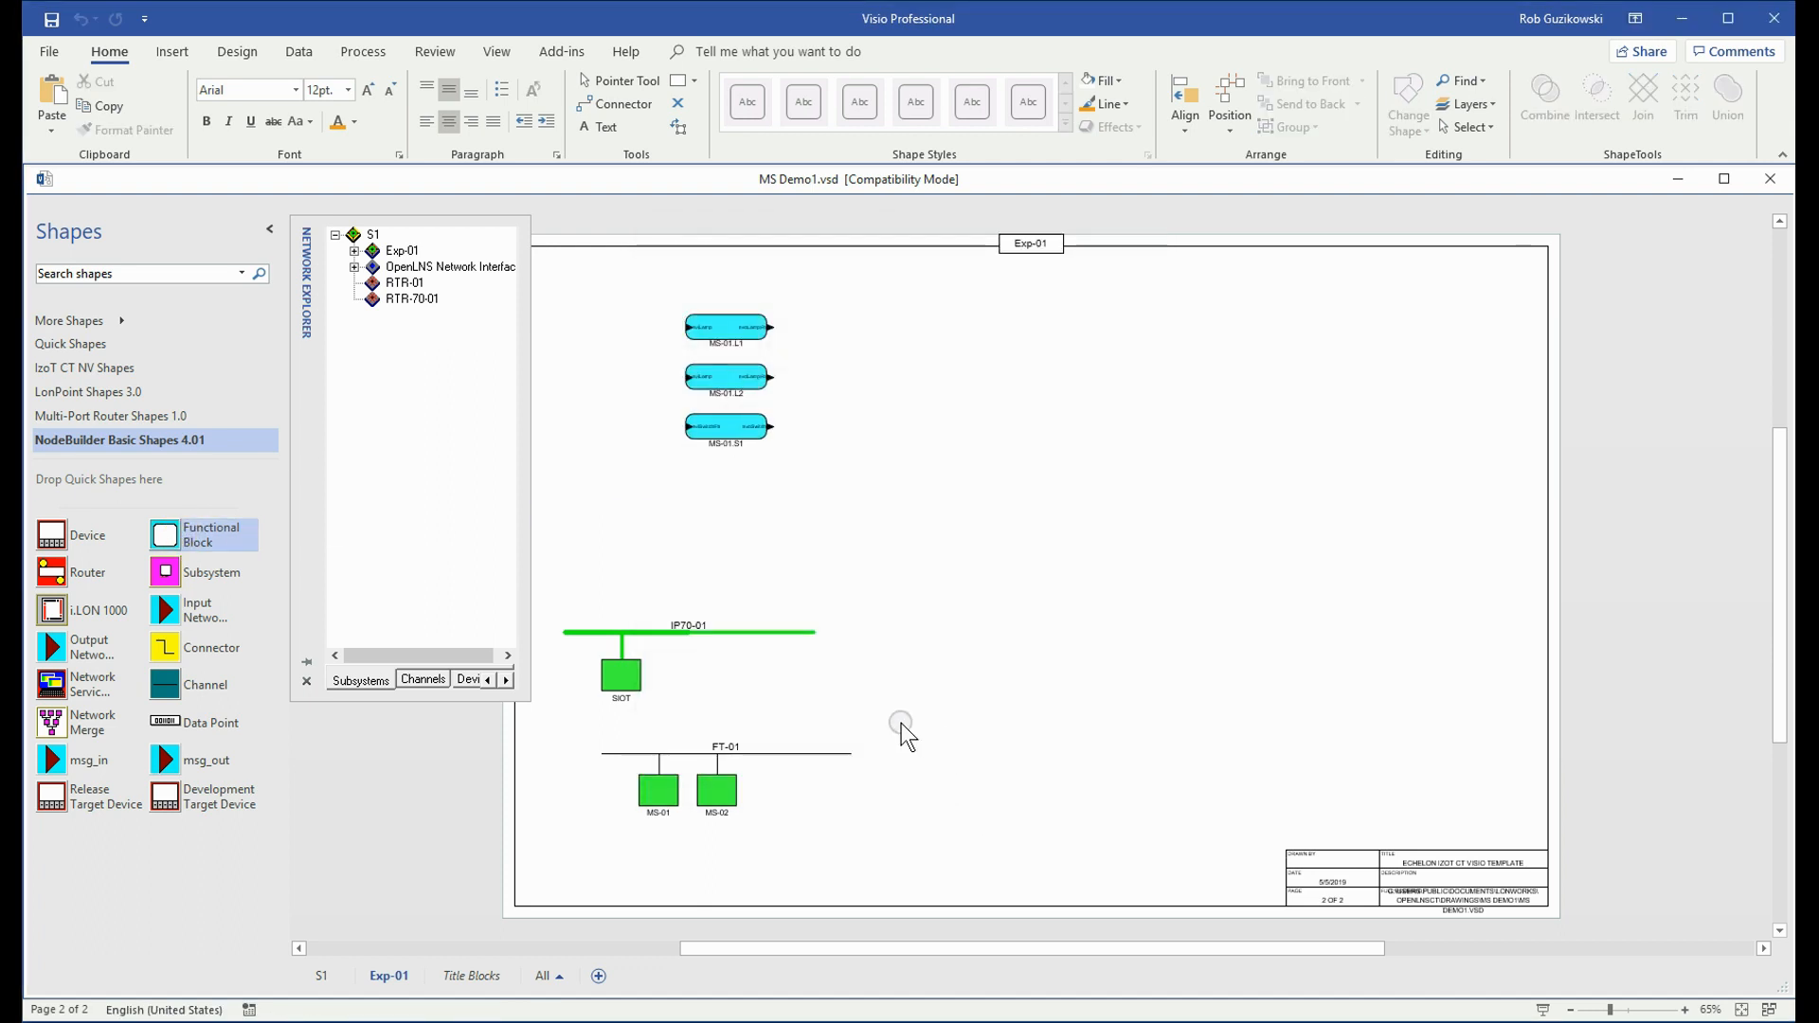
# Step: Duplicate the S1 functional block as S2 for MS-01's Switch[1] with all network variable shapes, and place it directly below S1
pyautogui.rightClick(723, 434)
pyautogui.click(781, 761)
pyautogui.write('S2')
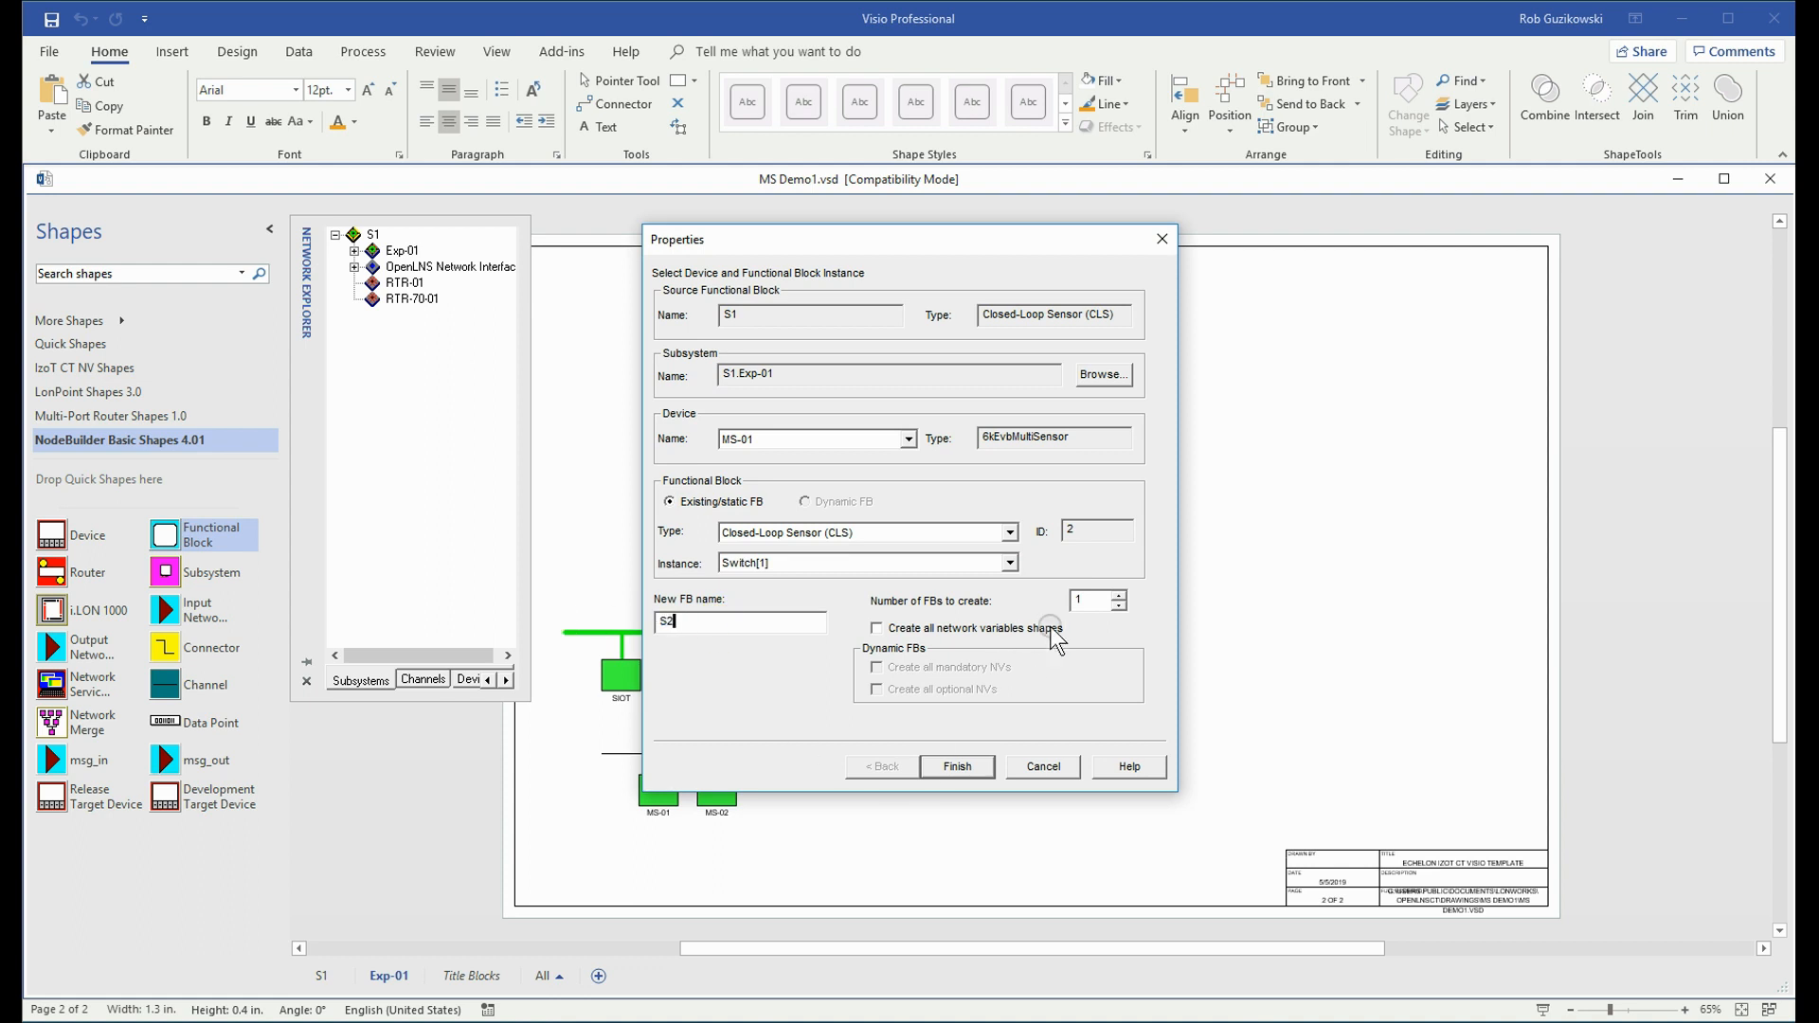
pyautogui.click(891, 629)
pyautogui.click(957, 767)
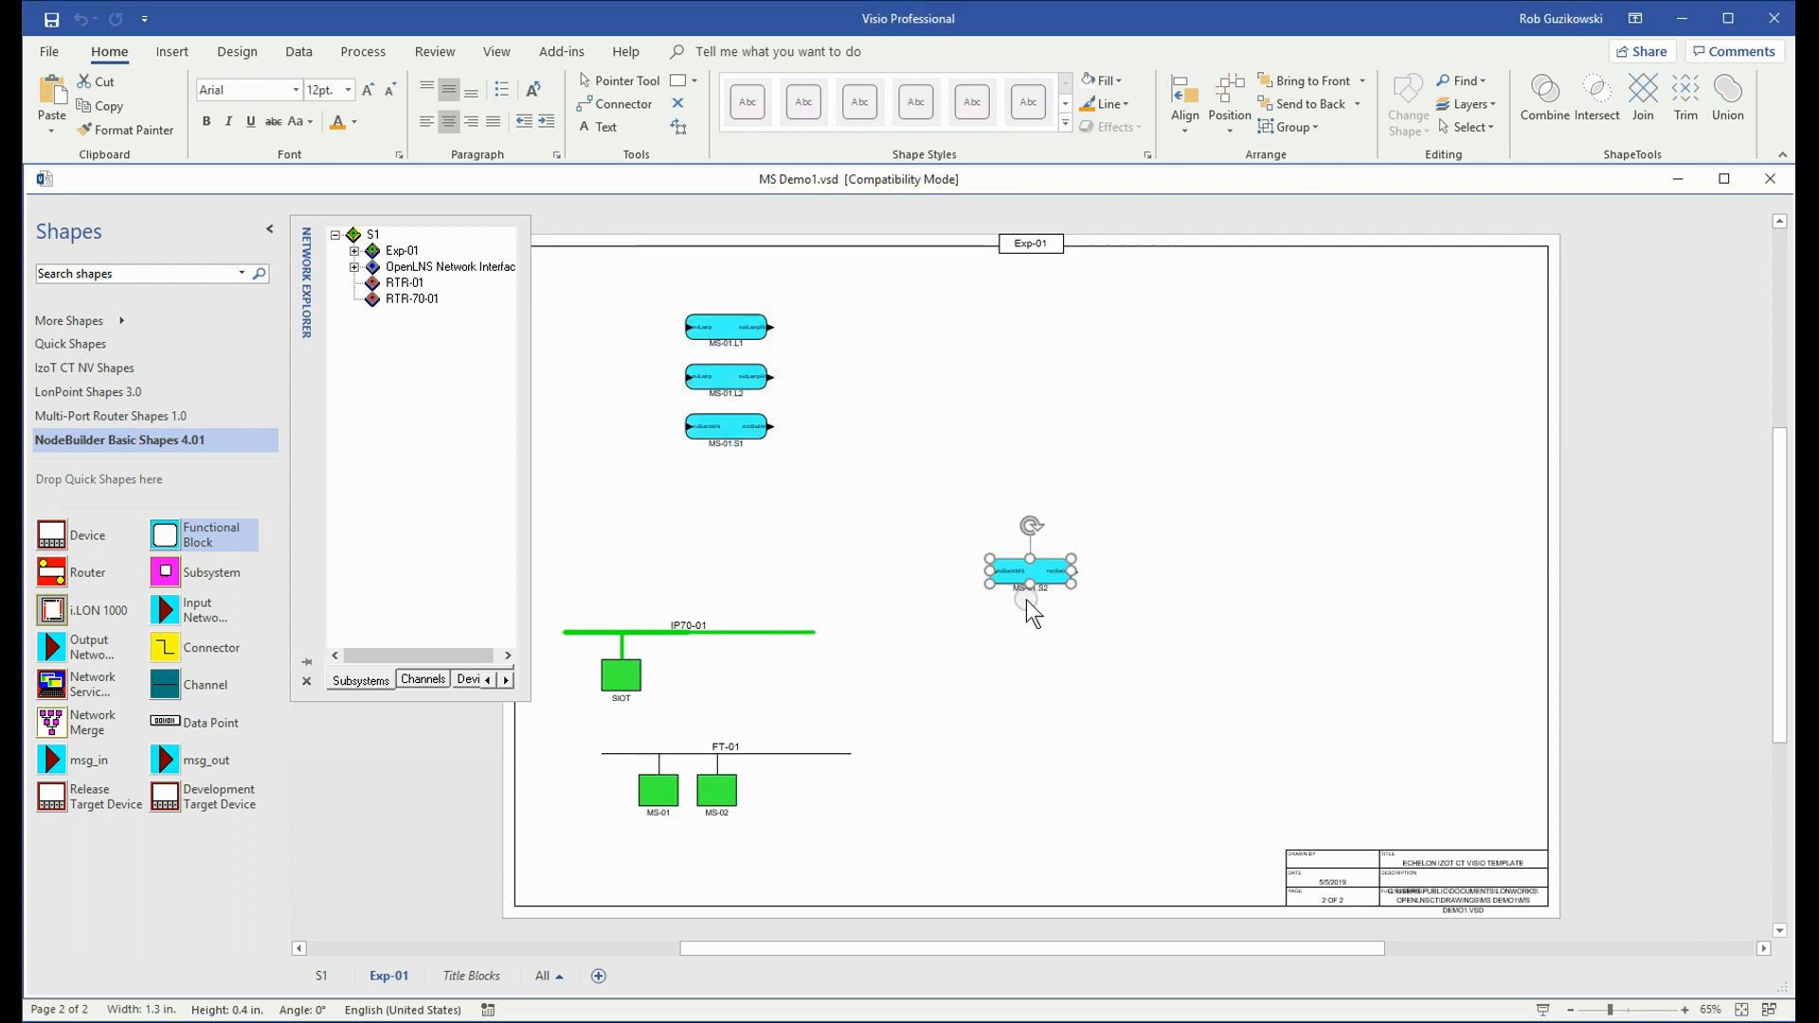
pyautogui.moveTo(1043, 571); pyautogui.dragTo(741, 477)
# Step: Duplicate the four MS-01 functional blocks for device MS-02 with all network variable shapes, and align them in a column right of the originals
pyautogui.moveTo(652, 283); pyautogui.dragTo(879, 575)
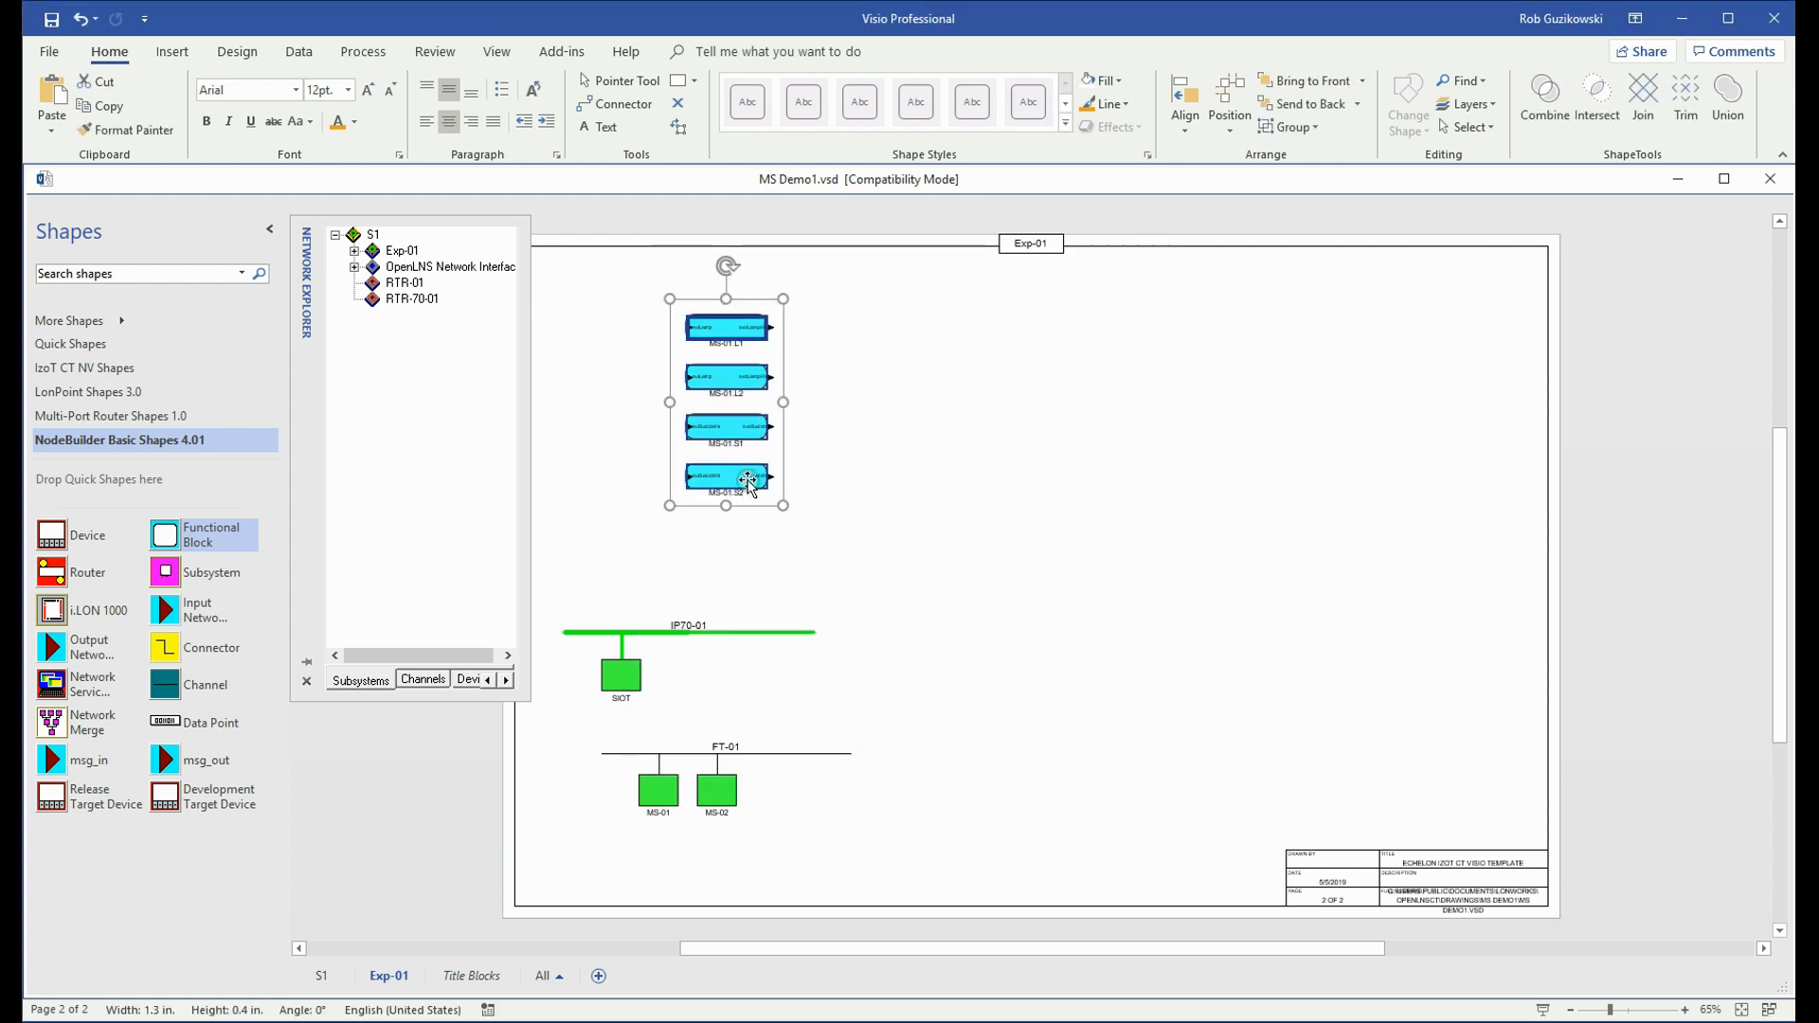
pyautogui.rightClick(746, 480)
pyautogui.click(803, 807)
pyautogui.moveTo(912, 248); pyautogui.dragTo(1147, 256)
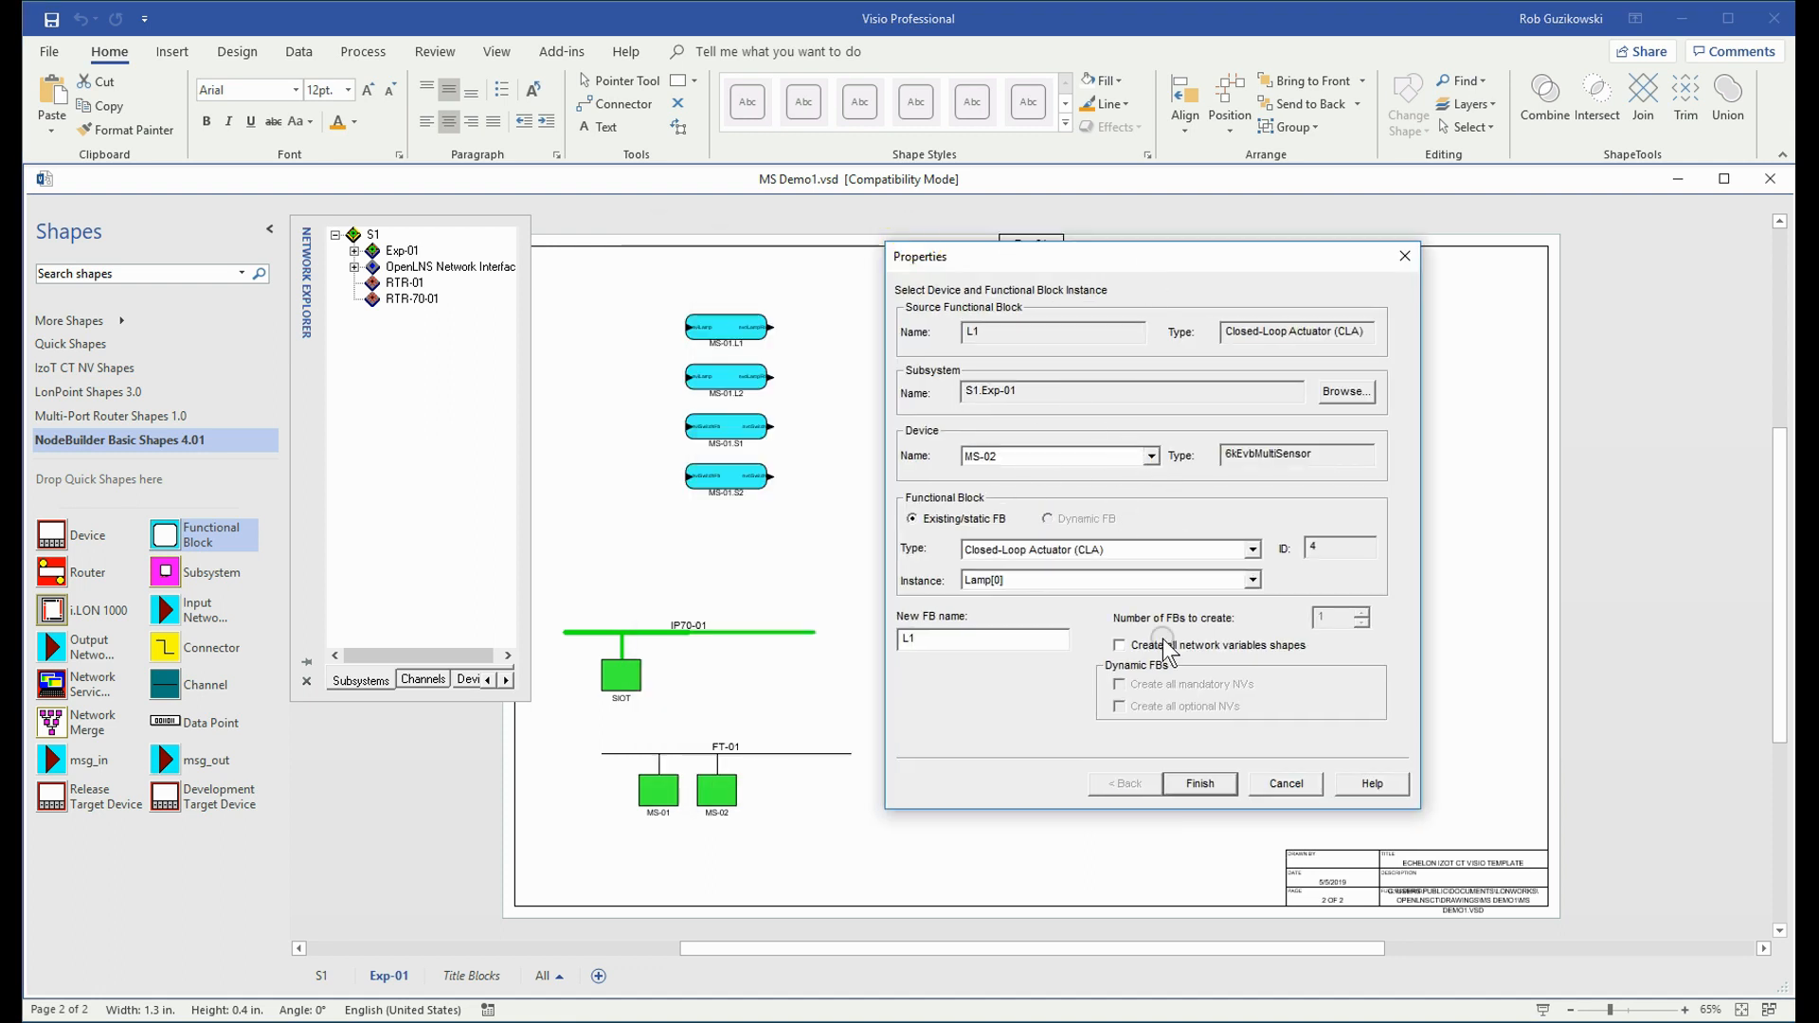
pyautogui.click(1119, 644)
pyautogui.click(1198, 783)
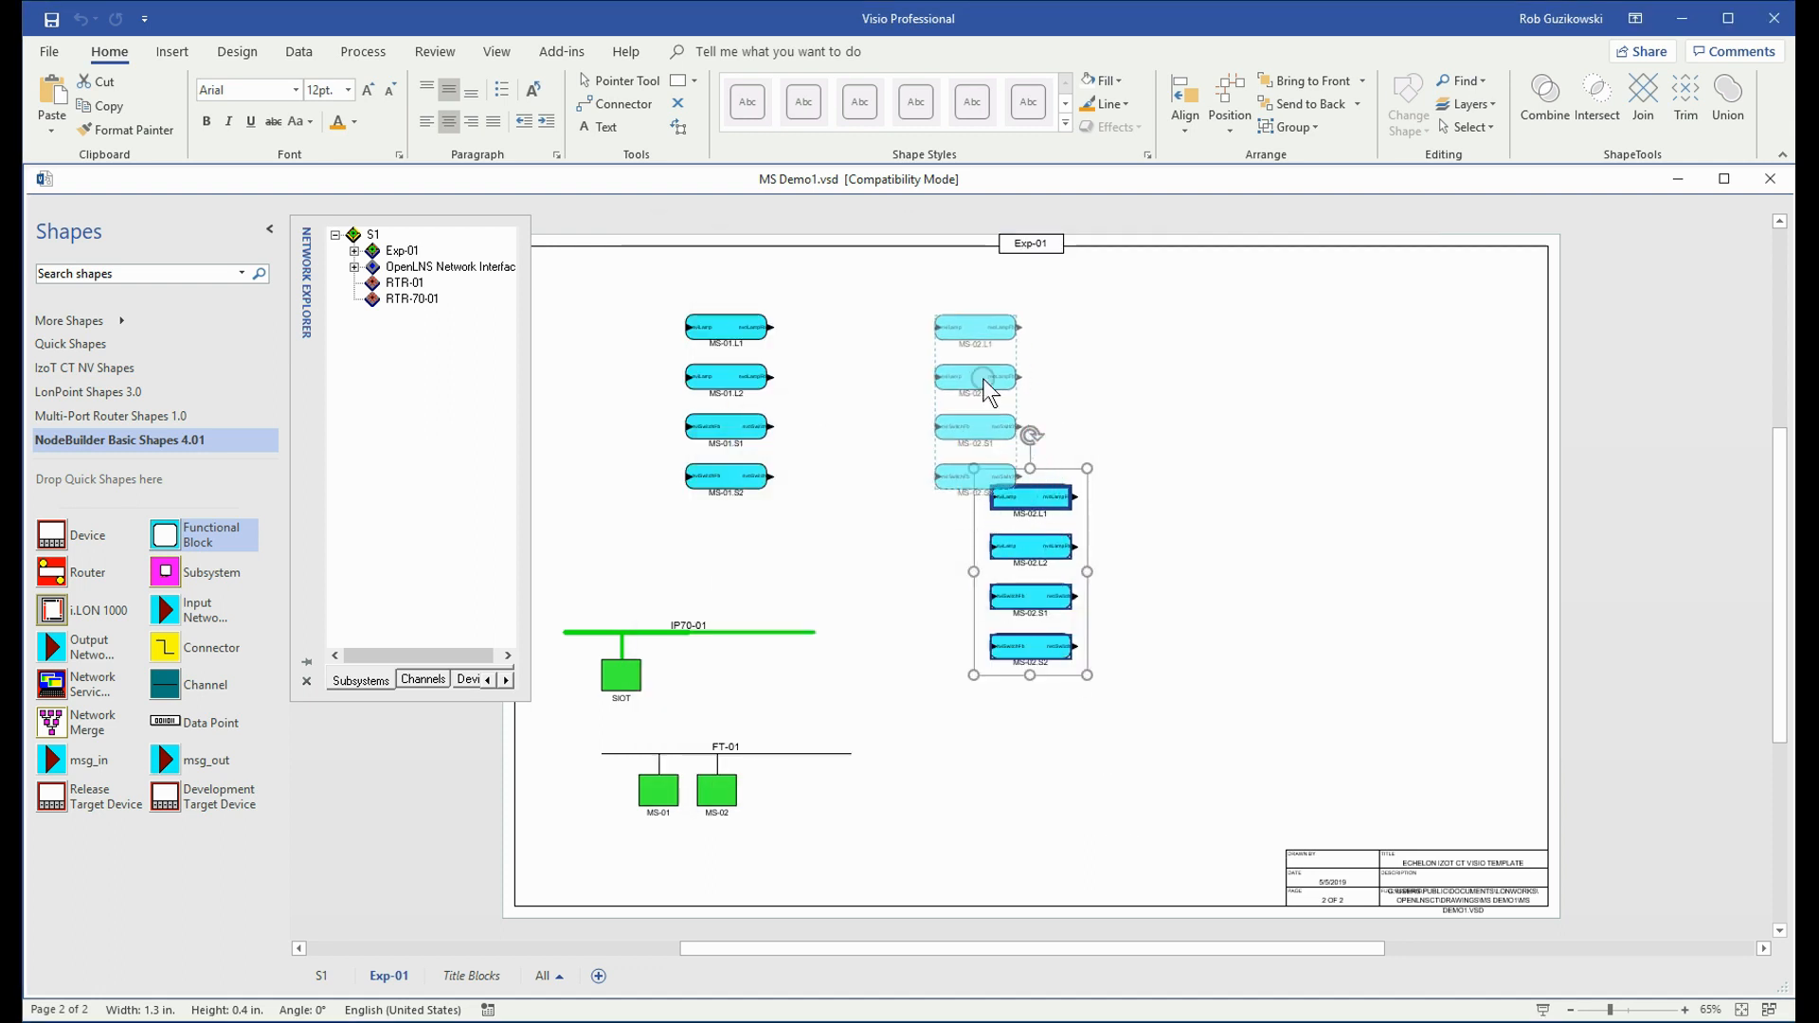
pyautogui.click(841, 567)
# Step: Connect the MS-01 S1 output to the MS-02 L1 input, and the MS-01 S2 output to the MS-02 L2 input
pyautogui.moveTo(196, 656); pyautogui.dragTo(784, 435)
pyautogui.moveTo(797, 444); pyautogui.dragTo(933, 327)
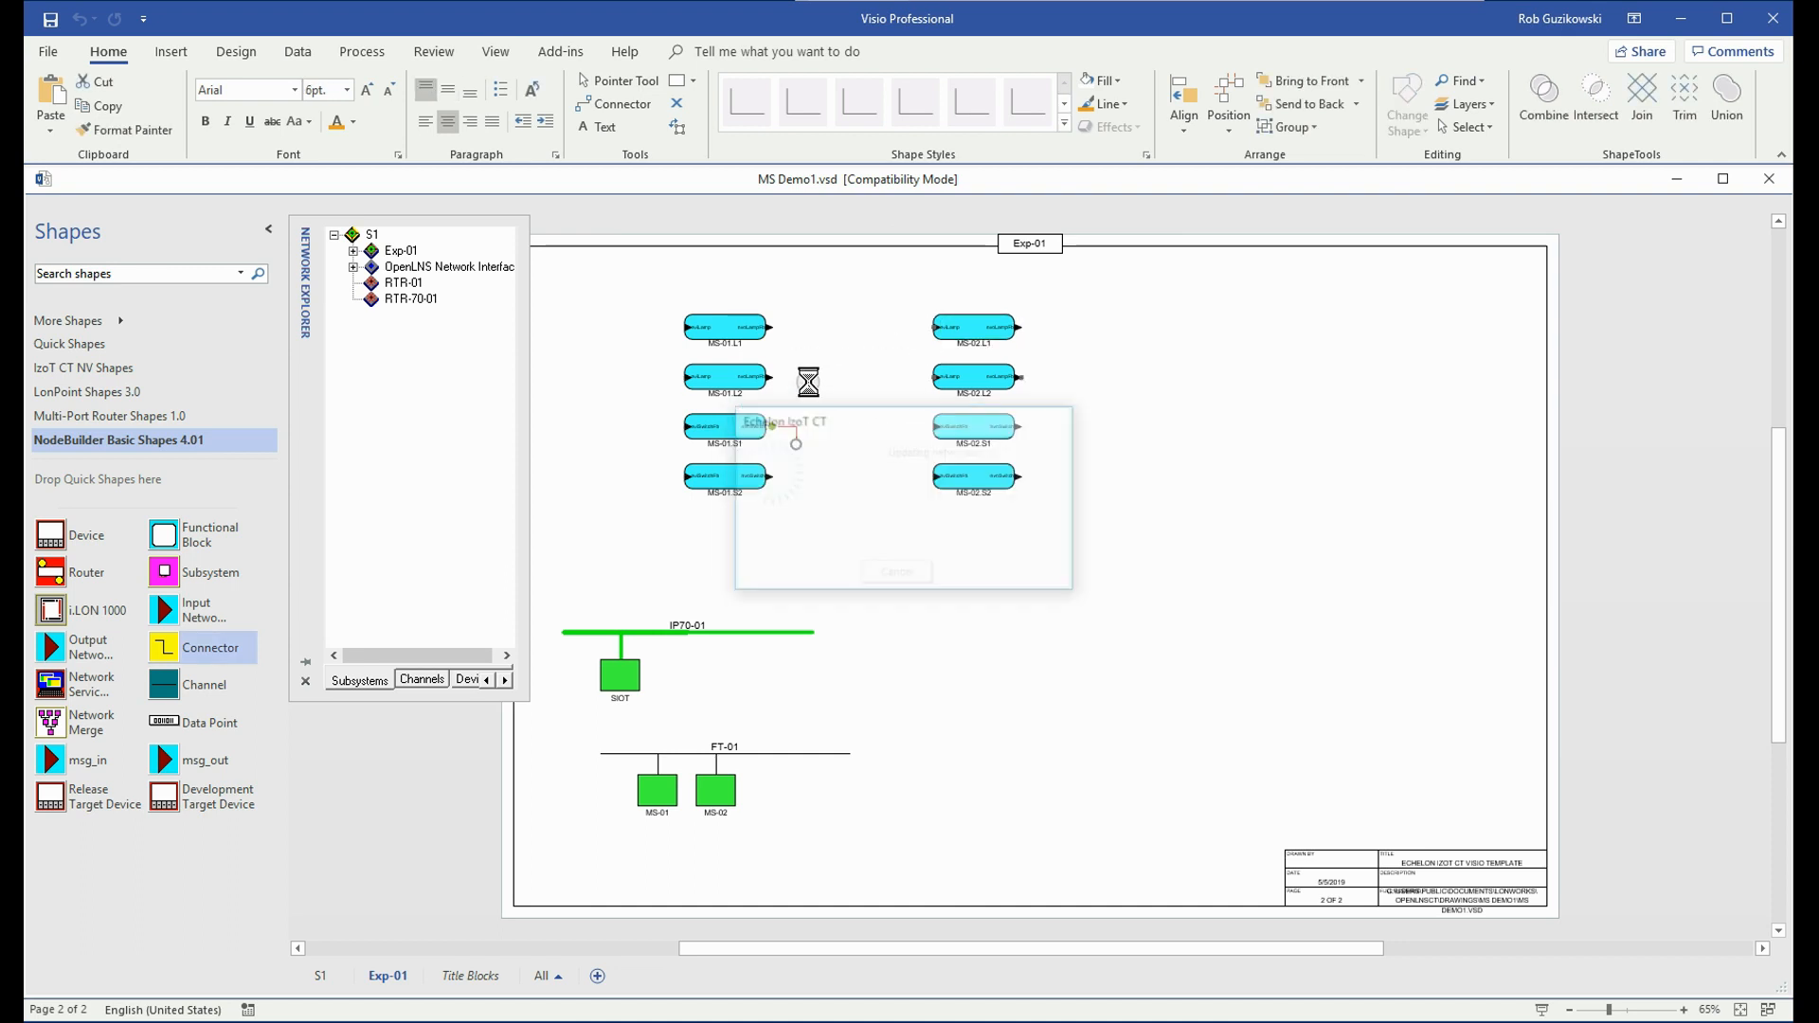
pyautogui.moveTo(777, 379); pyautogui.dragTo(823, 379)
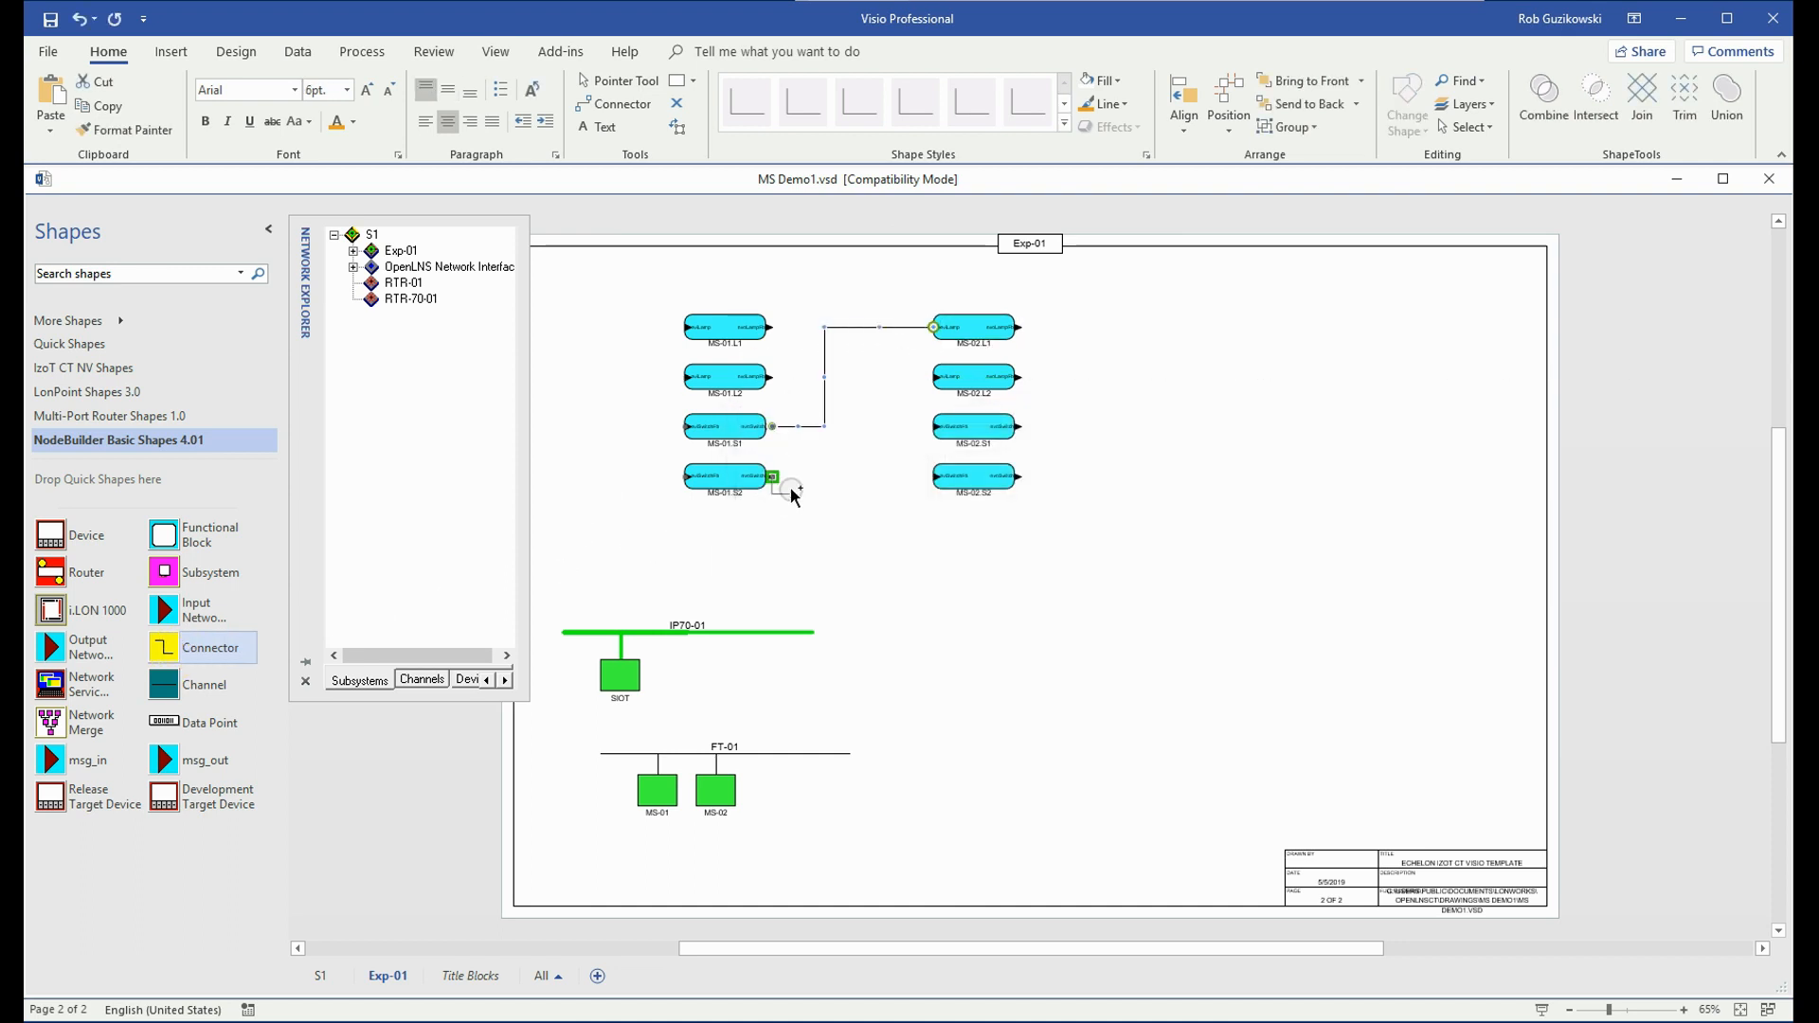
pyautogui.moveTo(792, 497); pyautogui.dragTo(801, 503)
pyautogui.moveTo(874, 448); pyautogui.dragTo(934, 377)
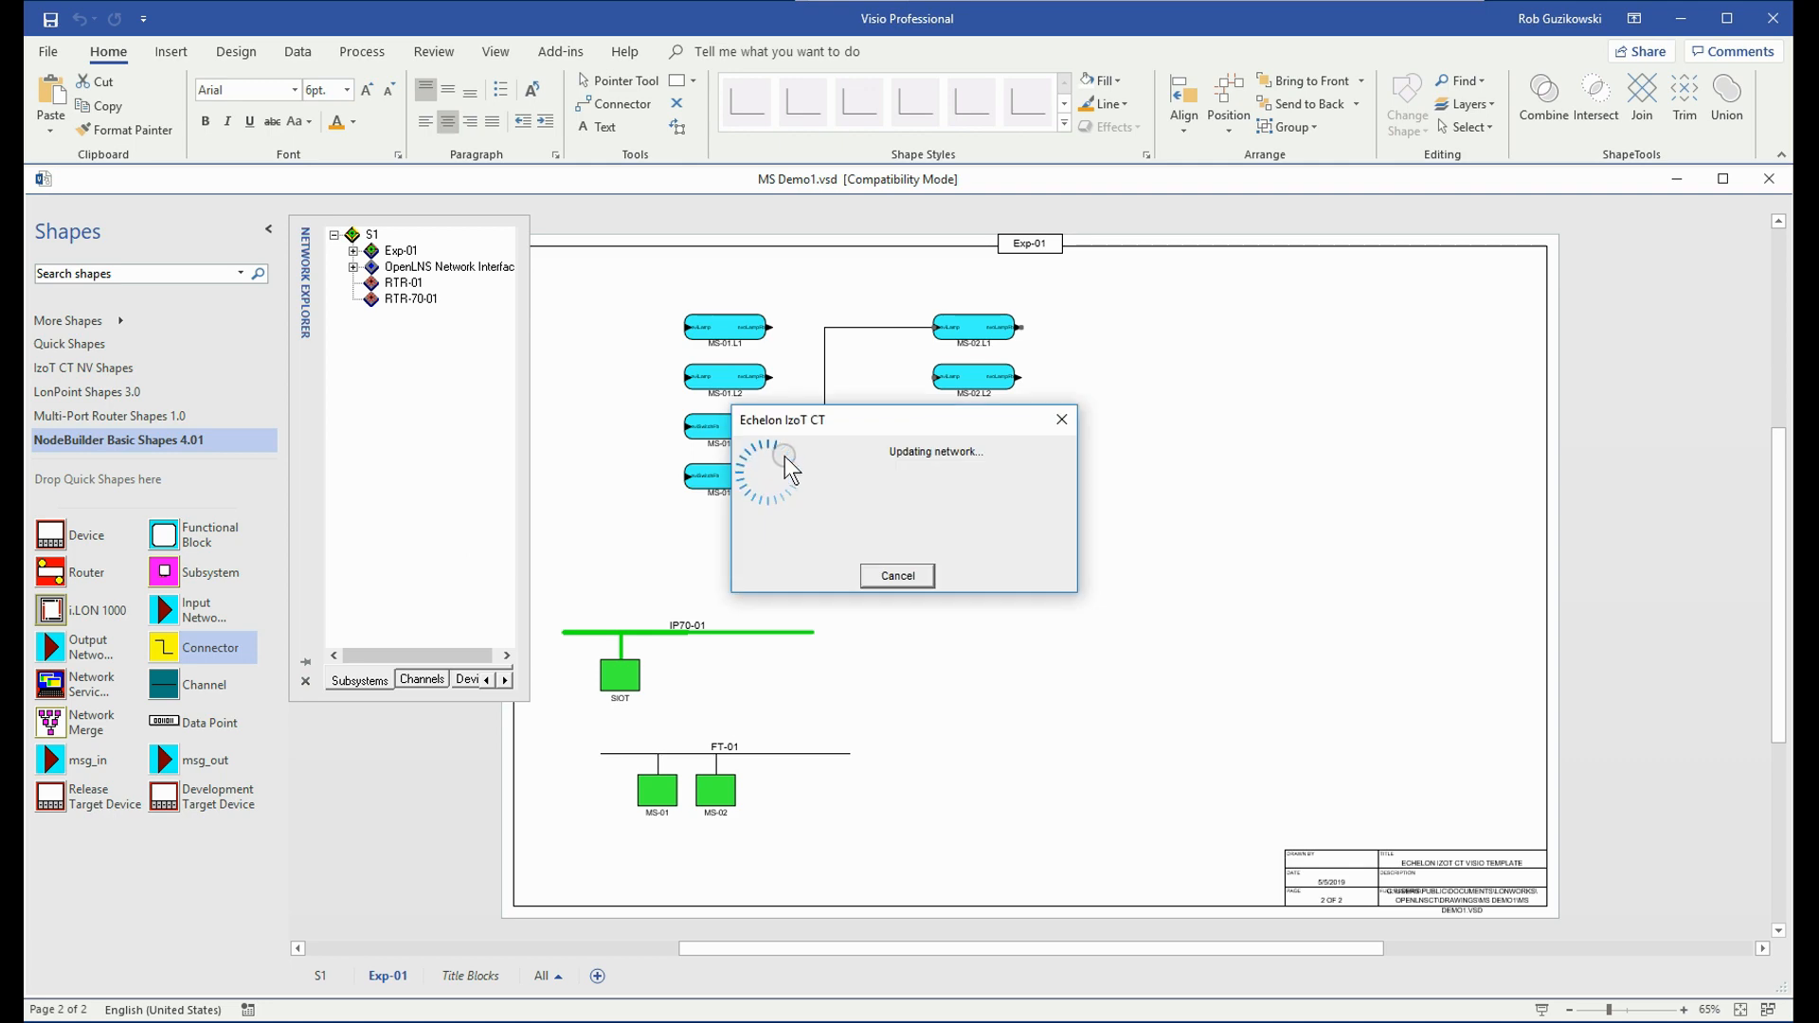
pyautogui.moveTo(775, 425); pyautogui.dragTo(874, 426)
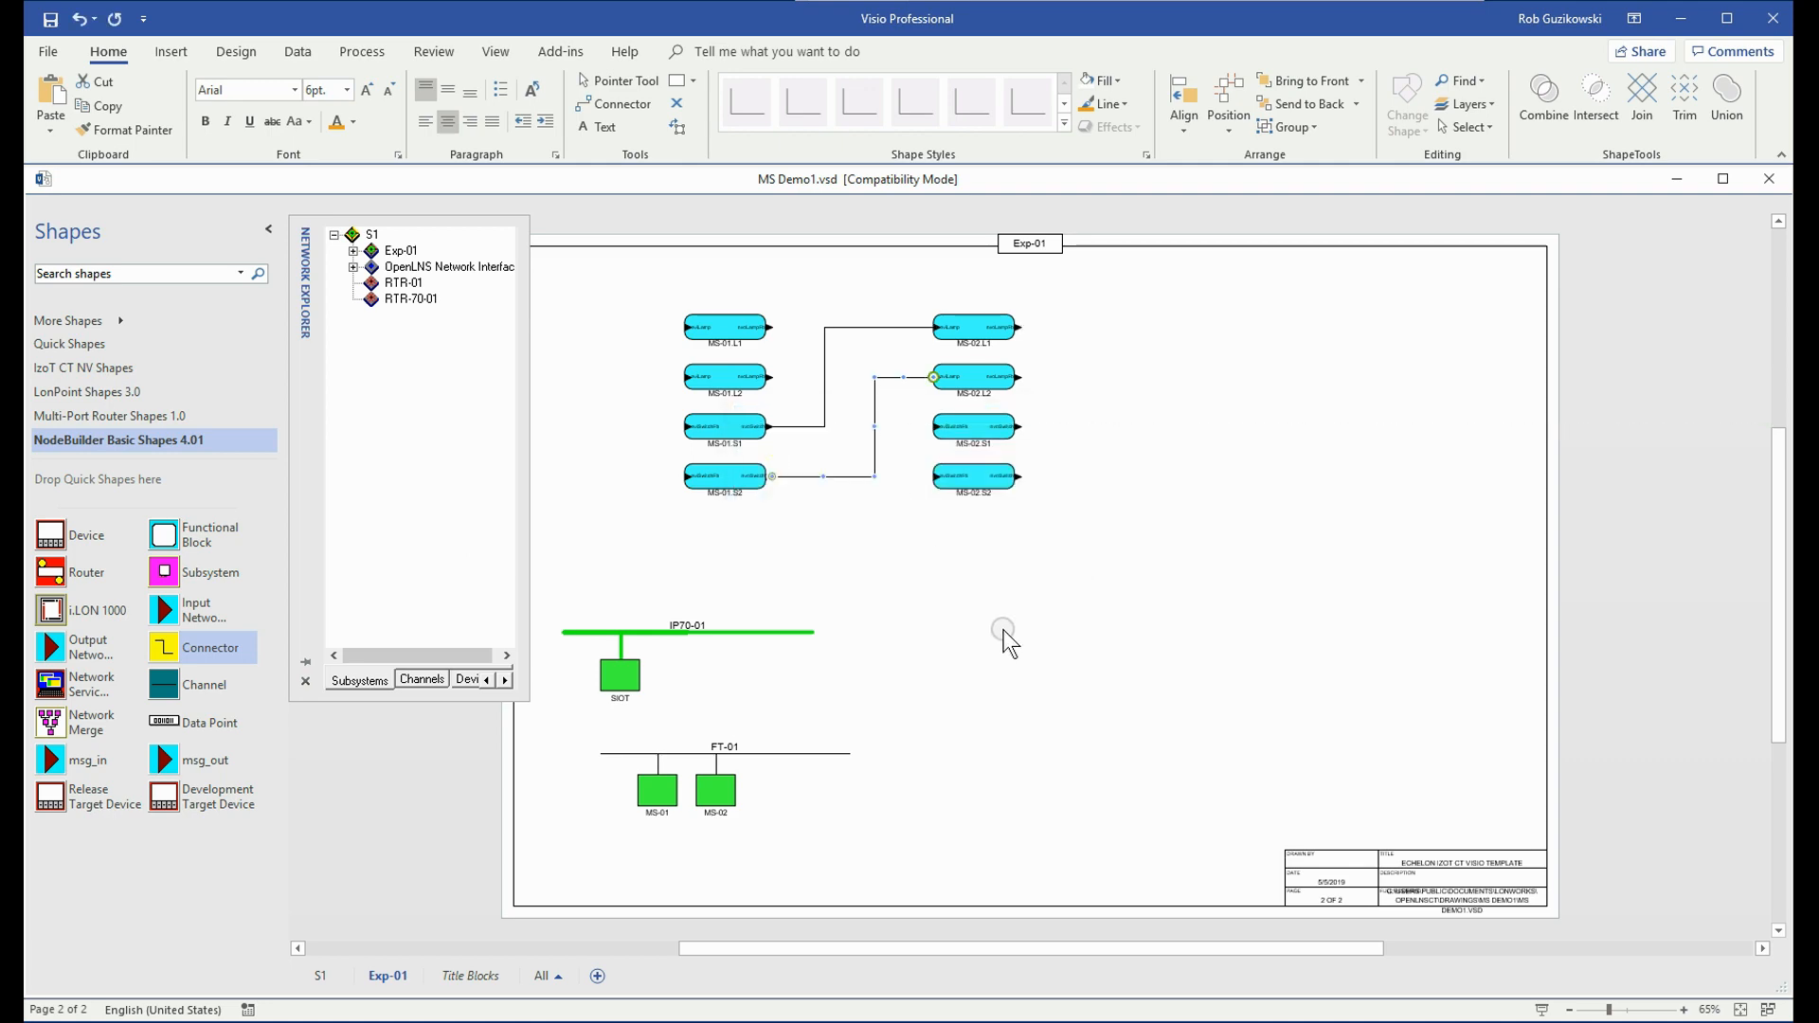